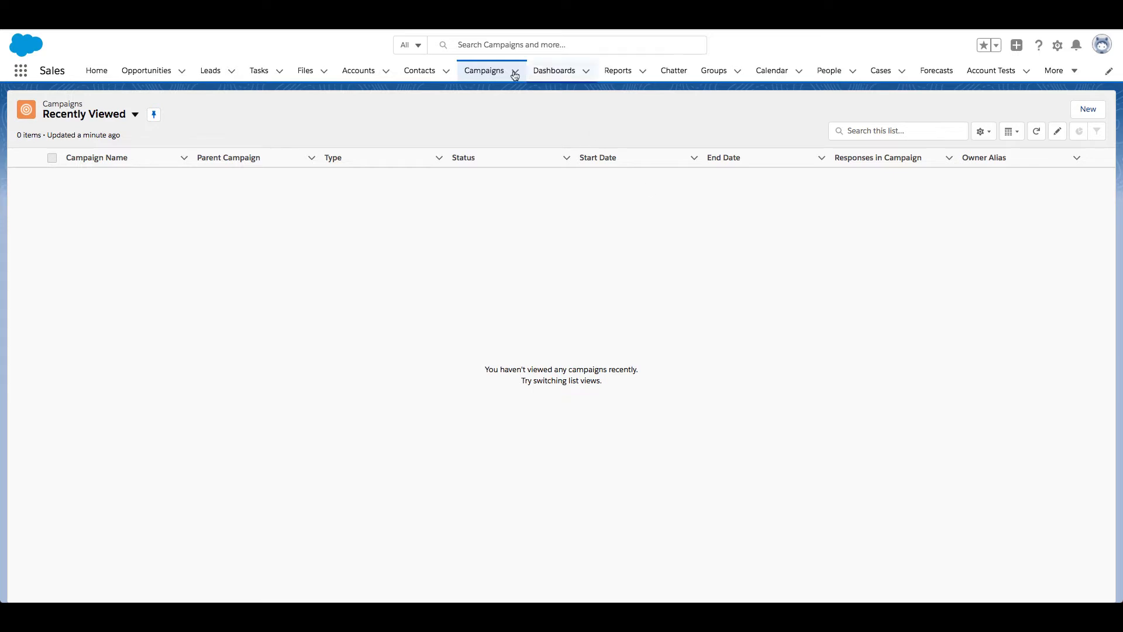
- Switch to SnapLogic Designer and inspect the Get MKTO Programs snap's service URL and its MarketoDev account details without changing them
{"action": "left_click", "coordinate": [211, 70]}
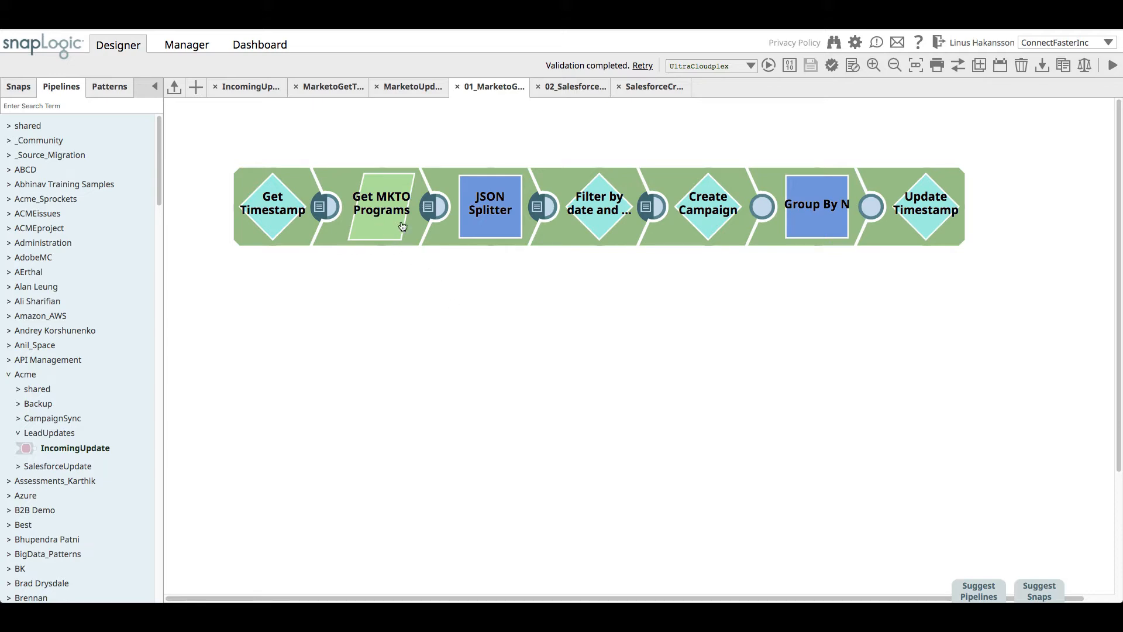
{"action": "left_click", "coordinate": [384, 222]}
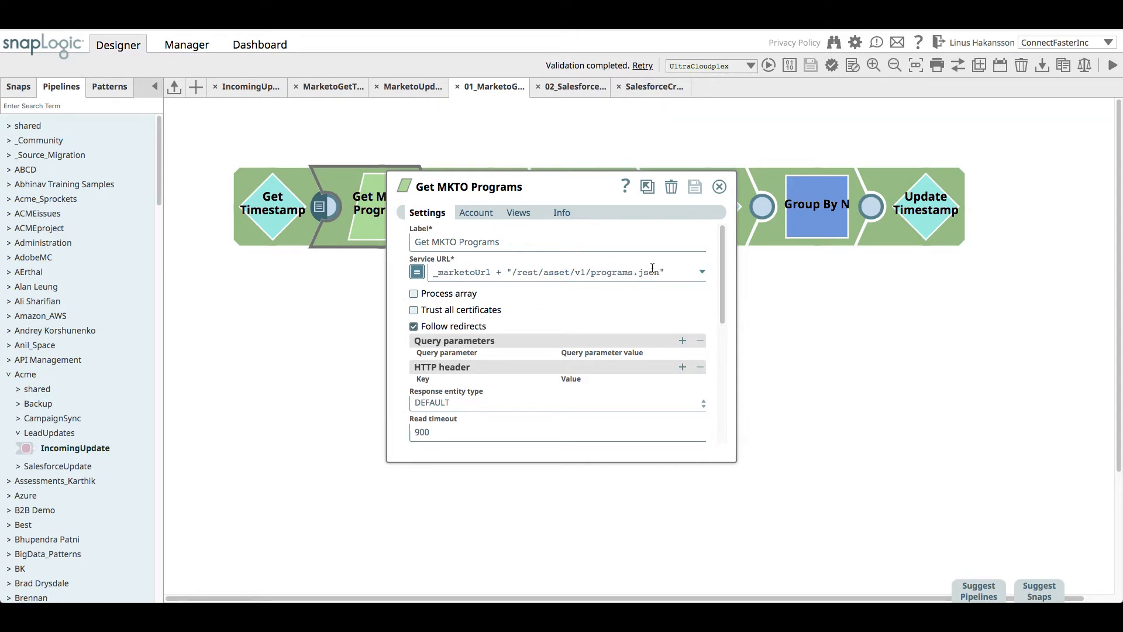
{"action": "left_click", "coordinate": [476, 214]}
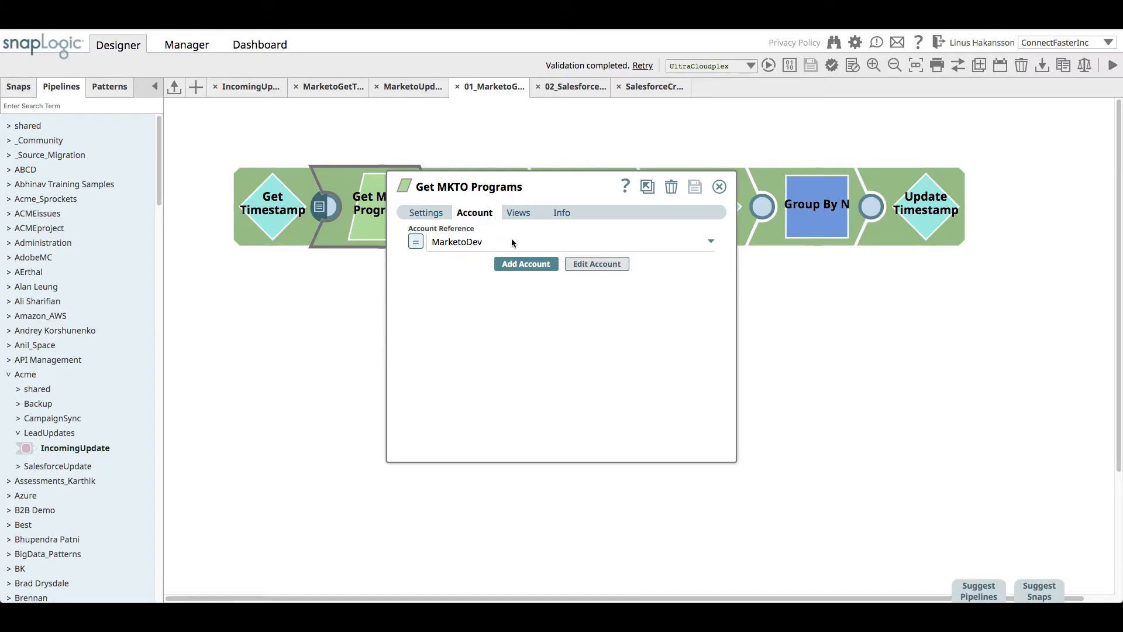
{"action": "left_click", "coordinate": [592, 266]}
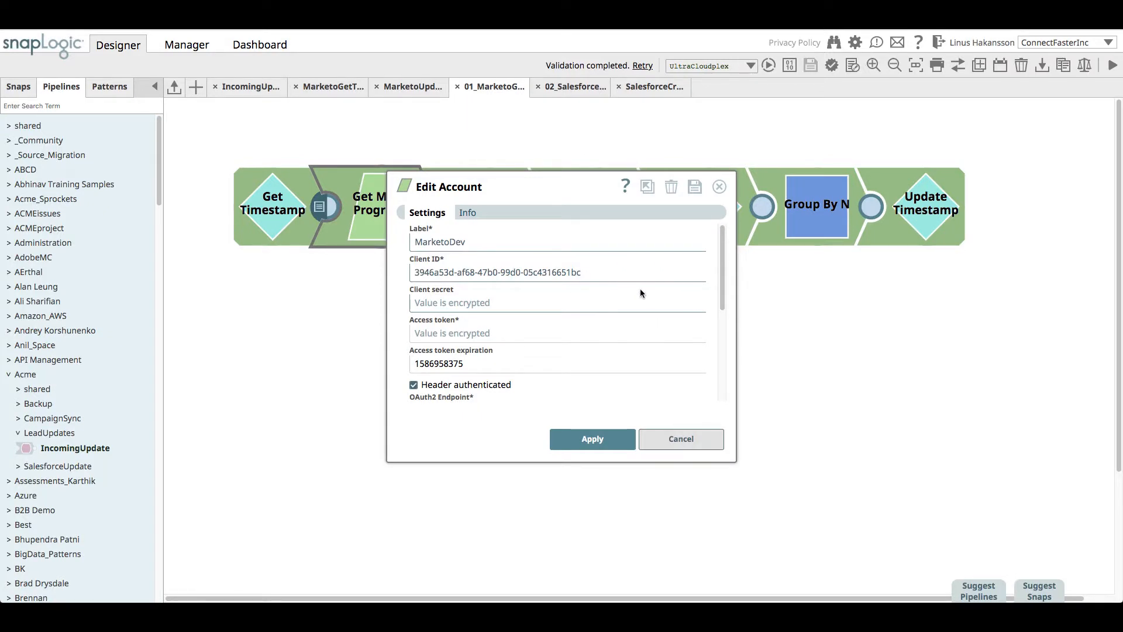
{"action": "left_click", "coordinate": [719, 187]}
{"action": "left_click", "coordinate": [718, 187]}
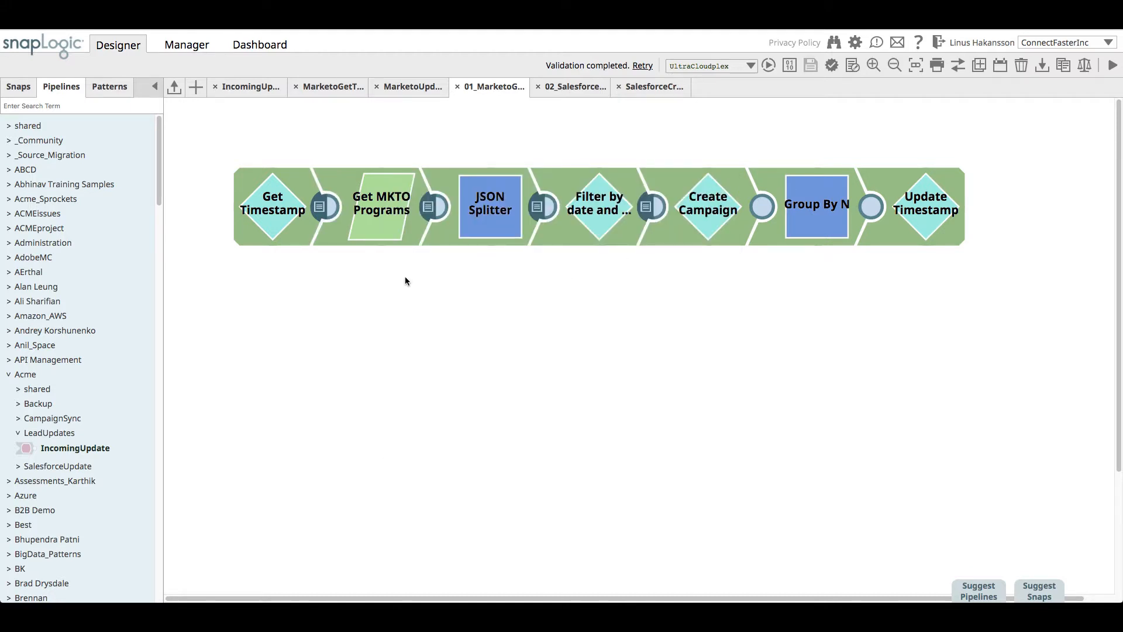
- Review the Get Timestamp snap's info and settings, including its called pipeline and type parameter, and close it
{"action": "left_click", "coordinate": [296, 235]}
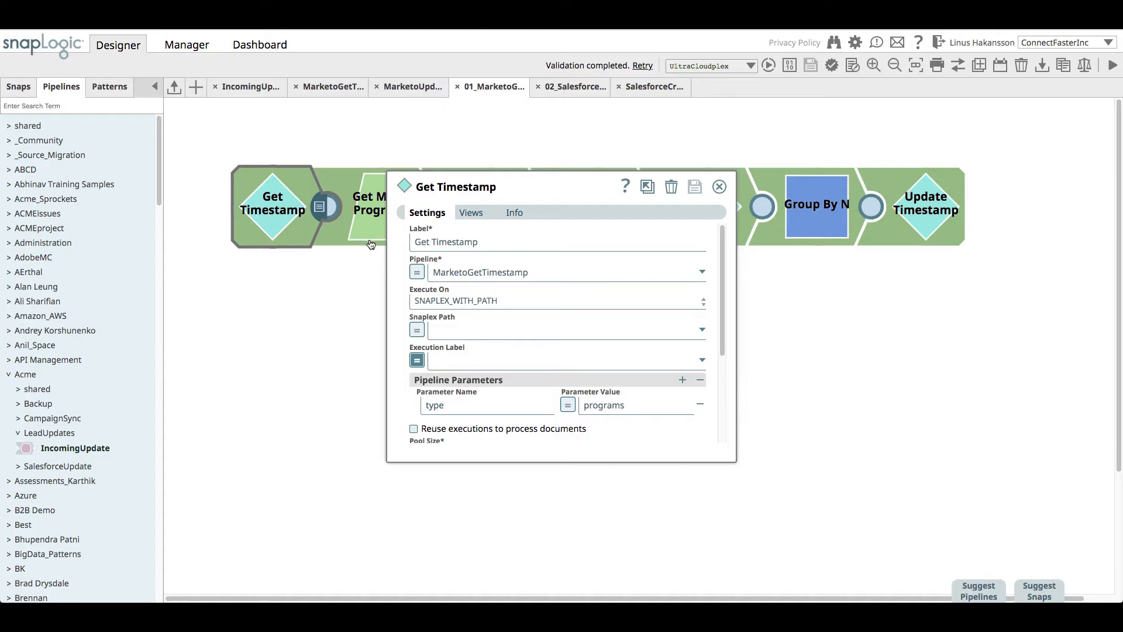
{"action": "left_click", "coordinate": [513, 213]}
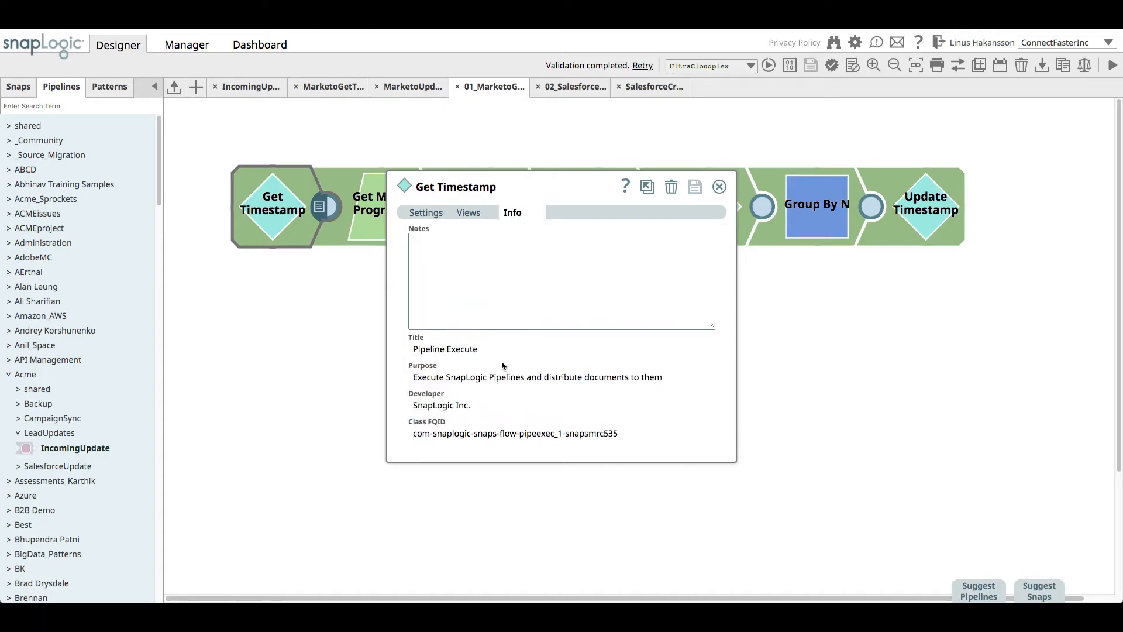
{"action": "left_click", "coordinate": [427, 212]}
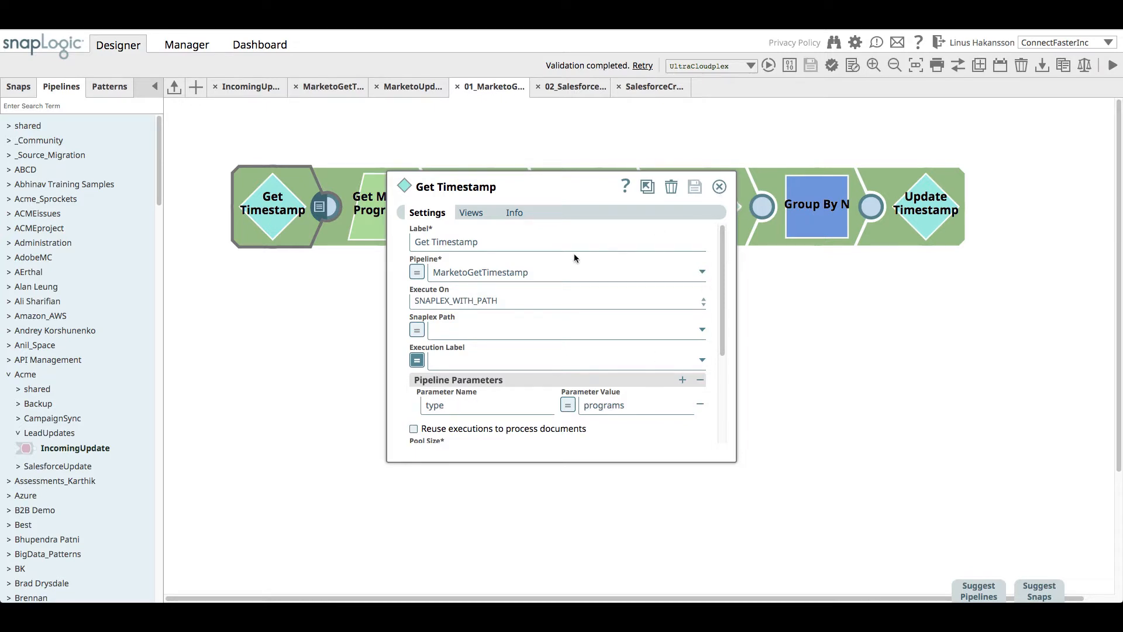
{"action": "left_click", "coordinate": [720, 188]}
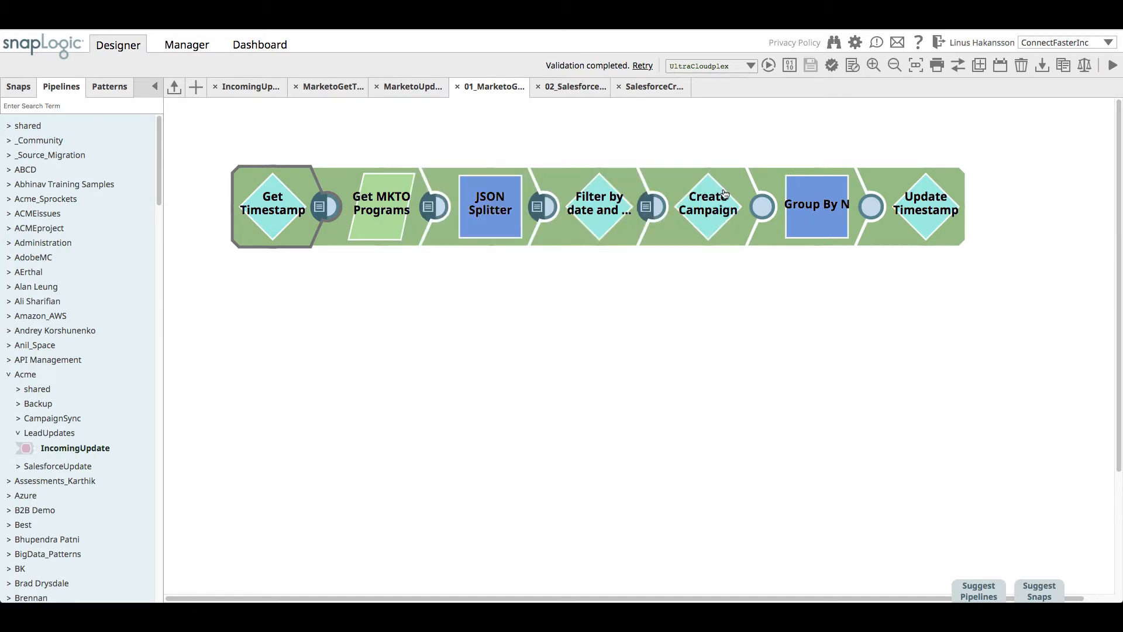
- Examine the MarketoGetTimestamp pipeline's File Reader file expression and the pipeline's own parameters without saving changes
{"action": "left_click", "coordinate": [333, 87]}
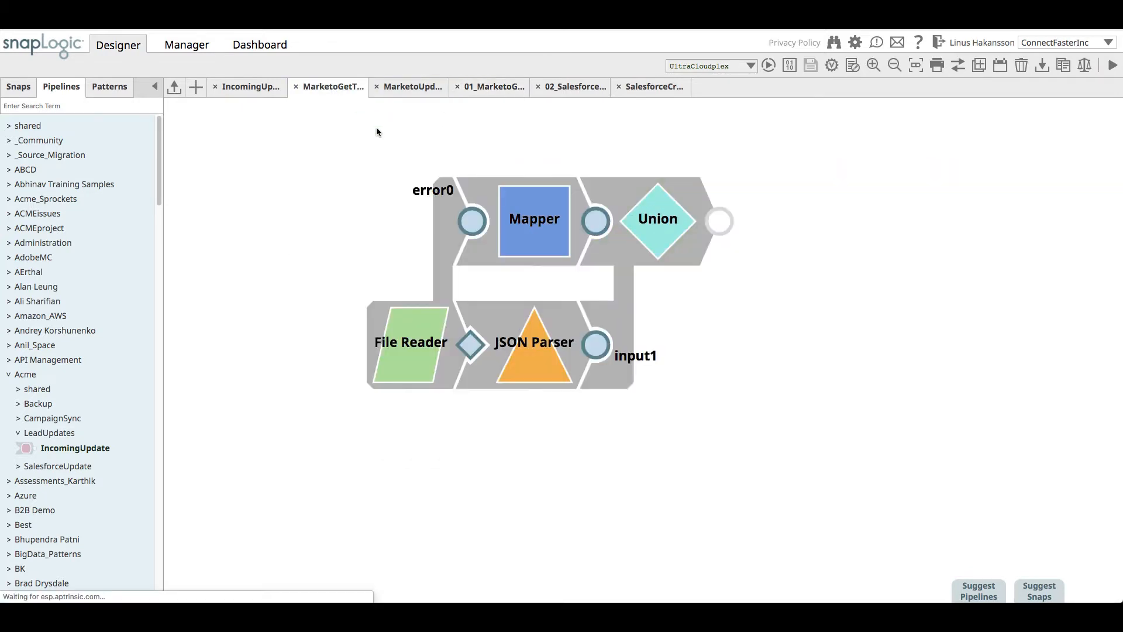
{"action": "left_click", "coordinate": [432, 365]}
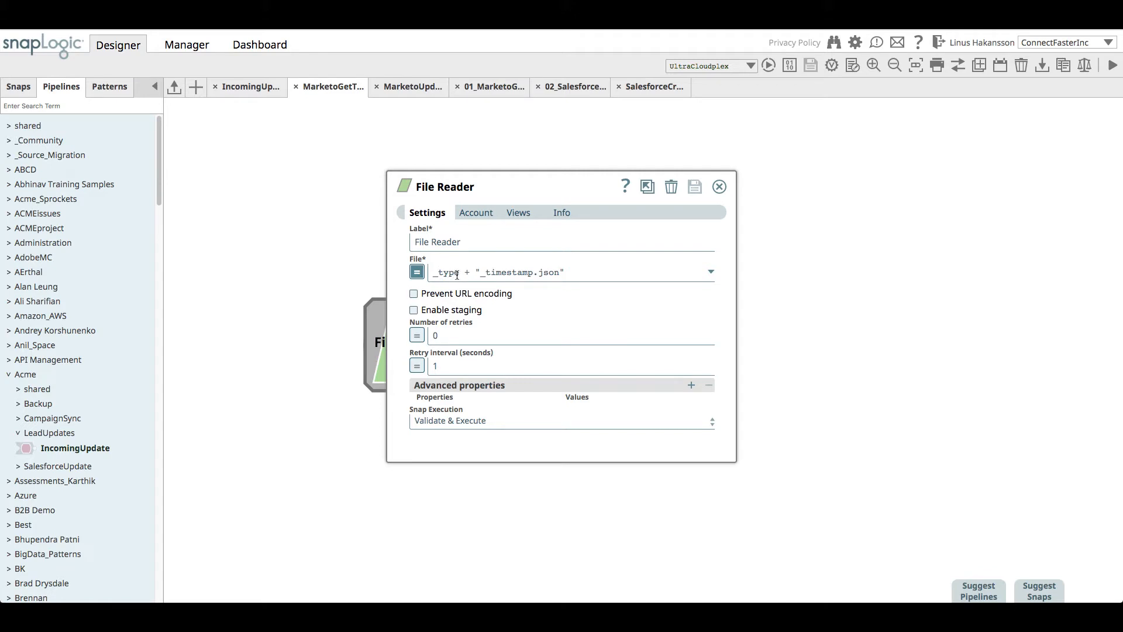
{"action": "left_click", "coordinate": [719, 187]}
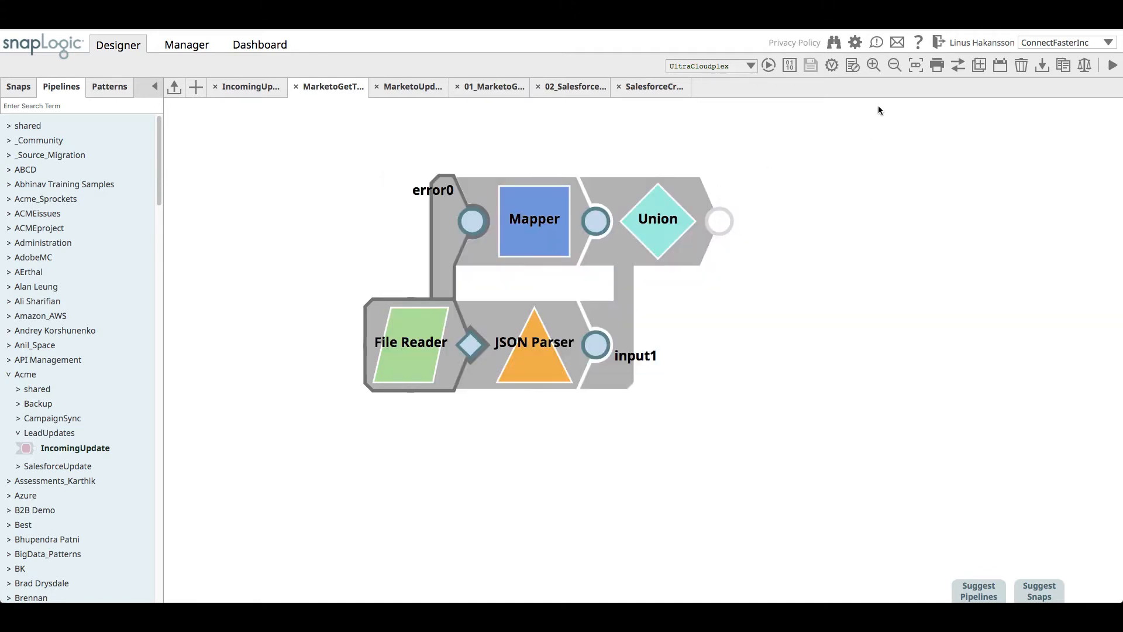
{"action": "left_click", "coordinate": [851, 68]}
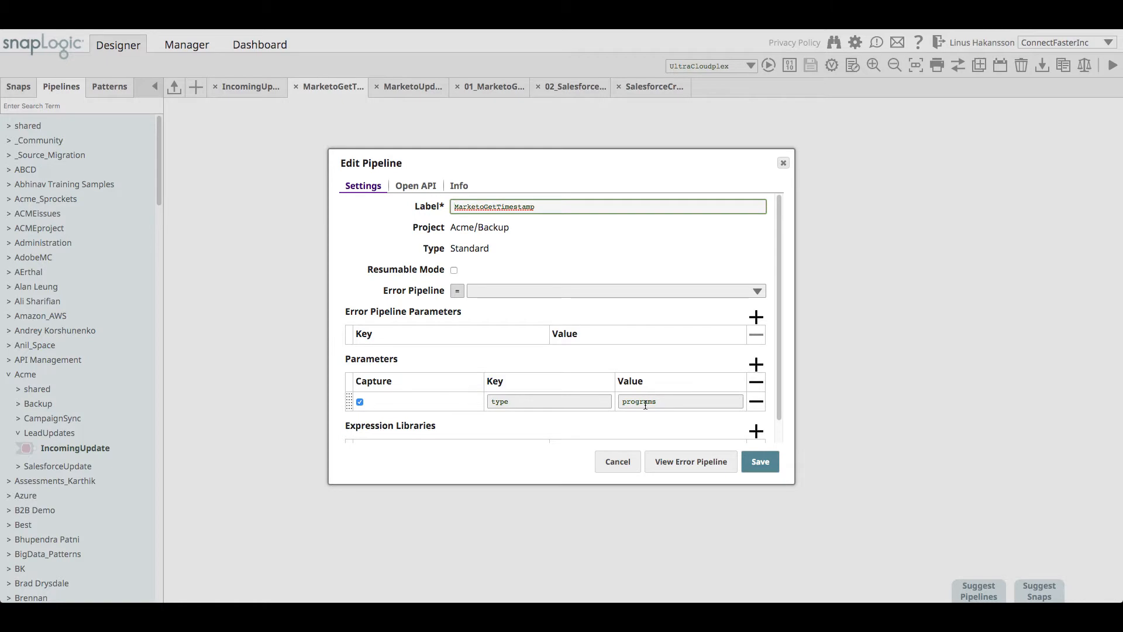
{"action": "left_click", "coordinate": [618, 462]}
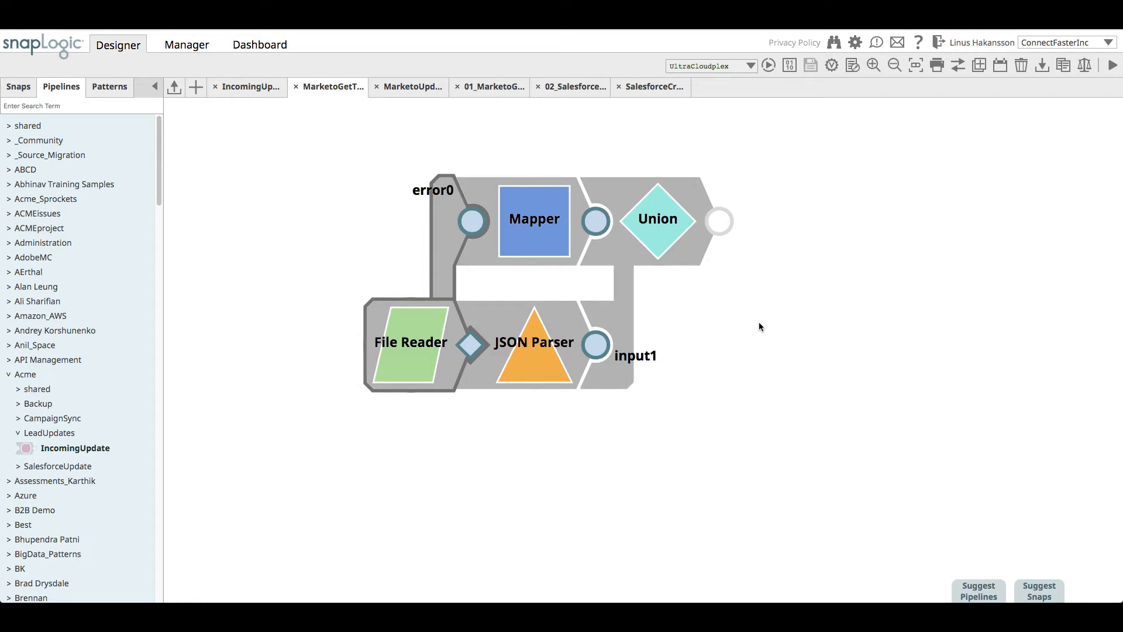
- Return to the 01_MarketoG… pipeline and review which pipeline and parameters the Update Timestamp snap uses
{"action": "left_click", "coordinate": [240, 96]}
{"action": "left_click", "coordinate": [403, 85]}
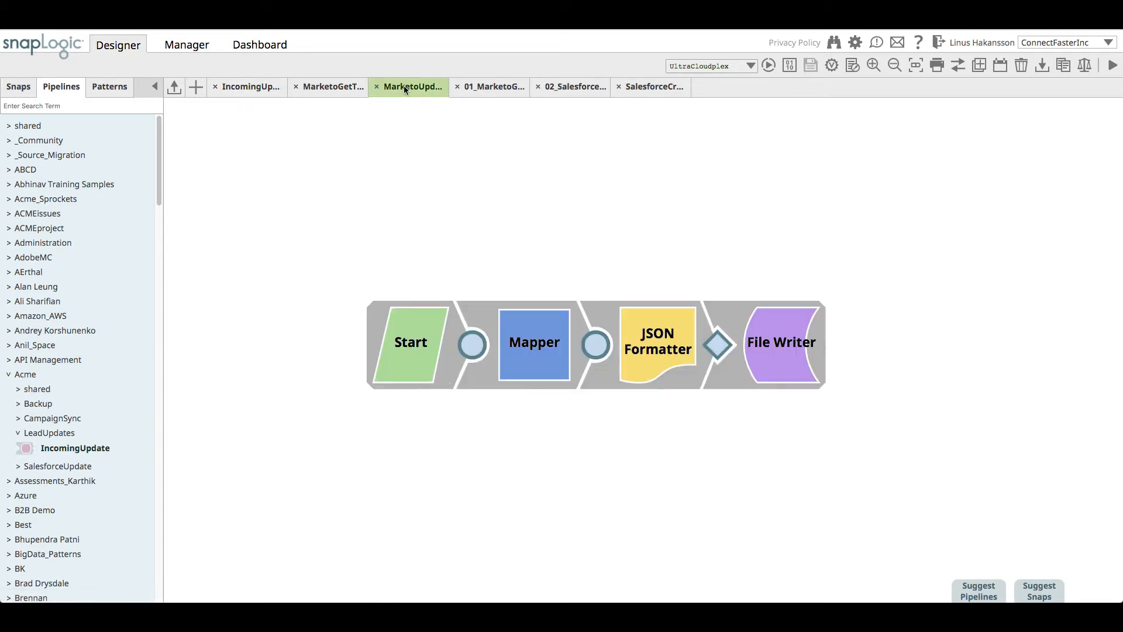
{"action": "left_click", "coordinate": [500, 88]}
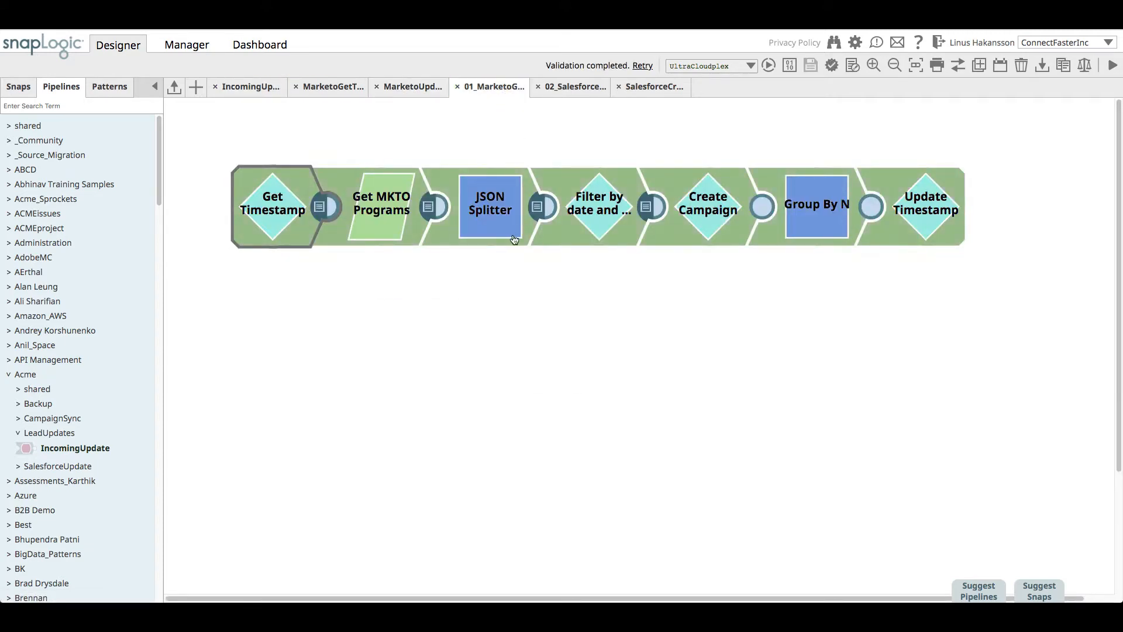
{"action": "left_click", "coordinate": [929, 226]}
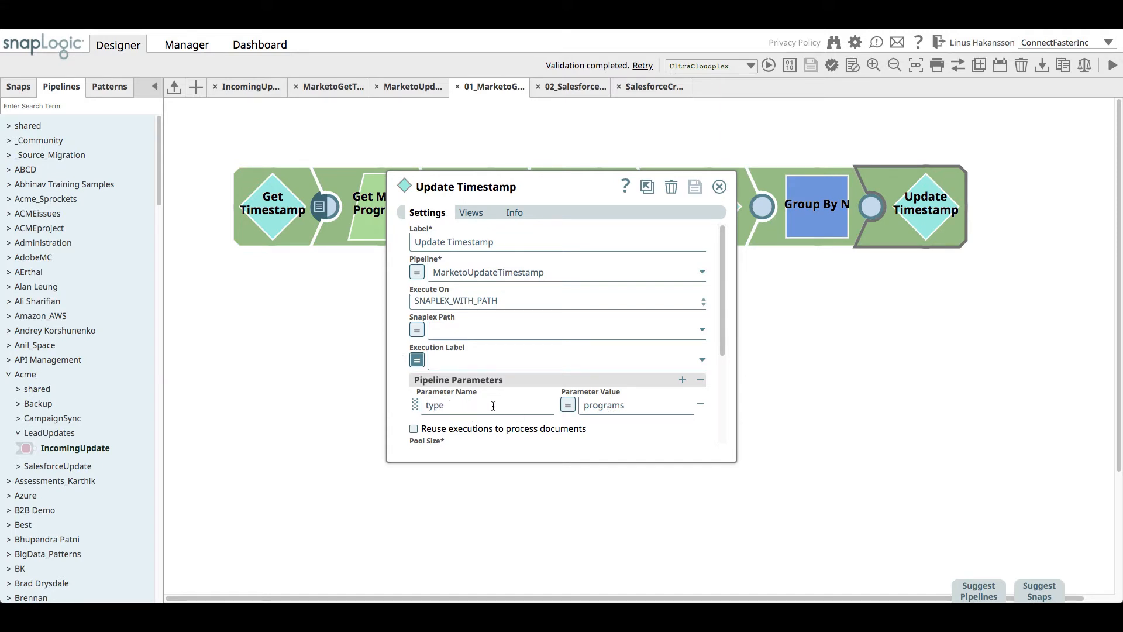
{"action": "left_click", "coordinate": [719, 188]}
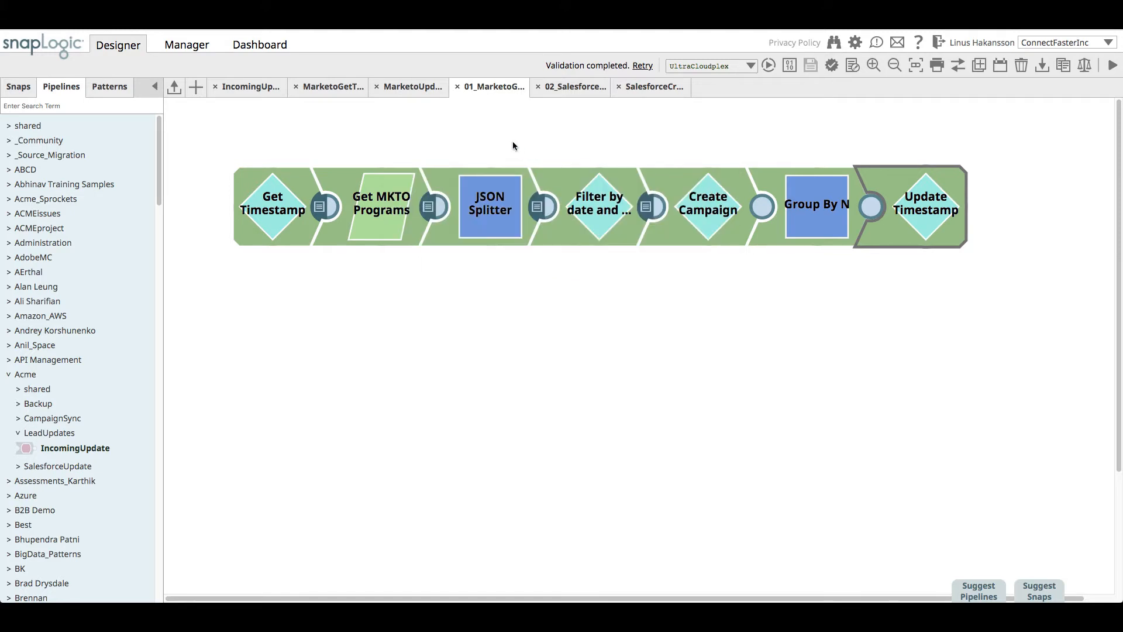
- Inspect the MarketoUpdateTimestamp pipeline's Mapper expression, File Writer file name and pipeline parameters without saving changes
{"action": "left_click", "coordinate": [409, 86]}
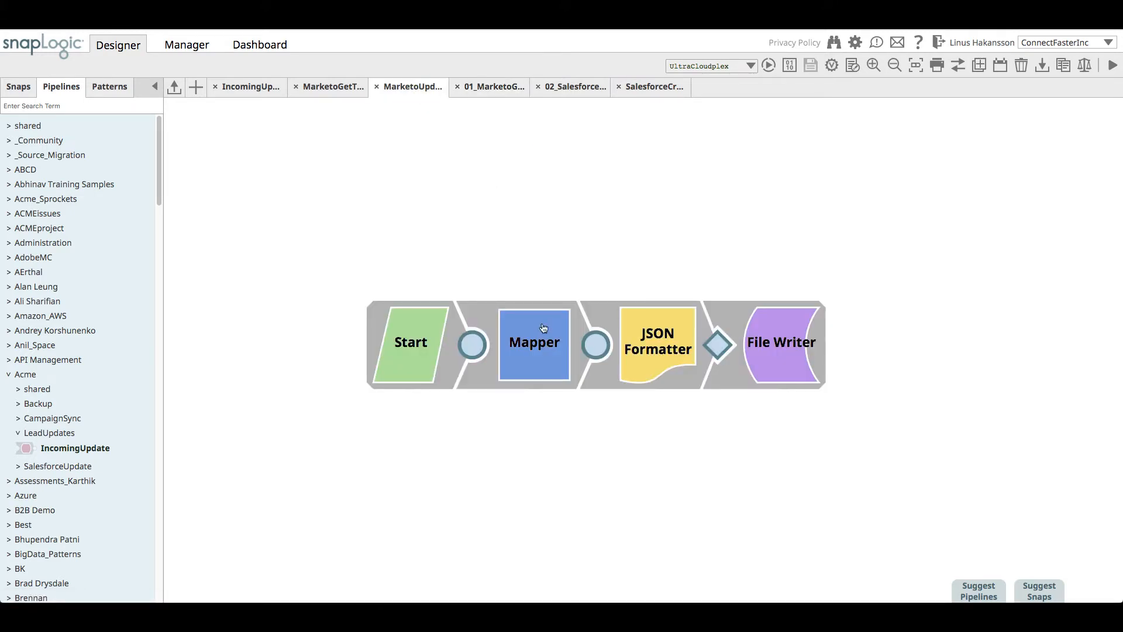
{"action": "left_click", "coordinate": [537, 344]}
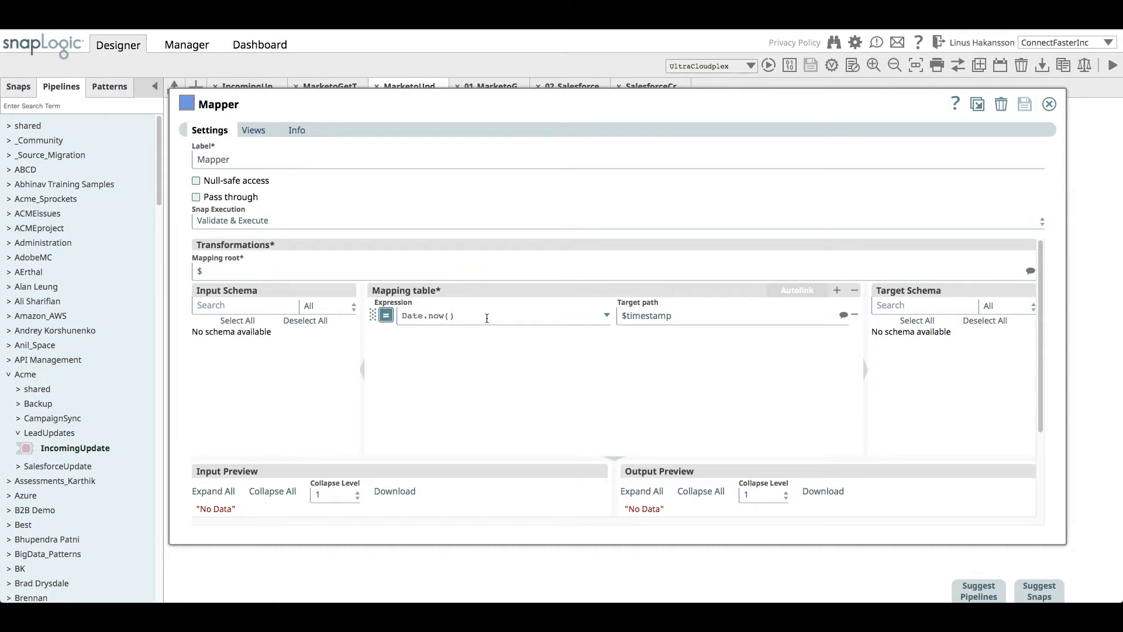
{"action": "left_click", "coordinate": [1049, 104]}
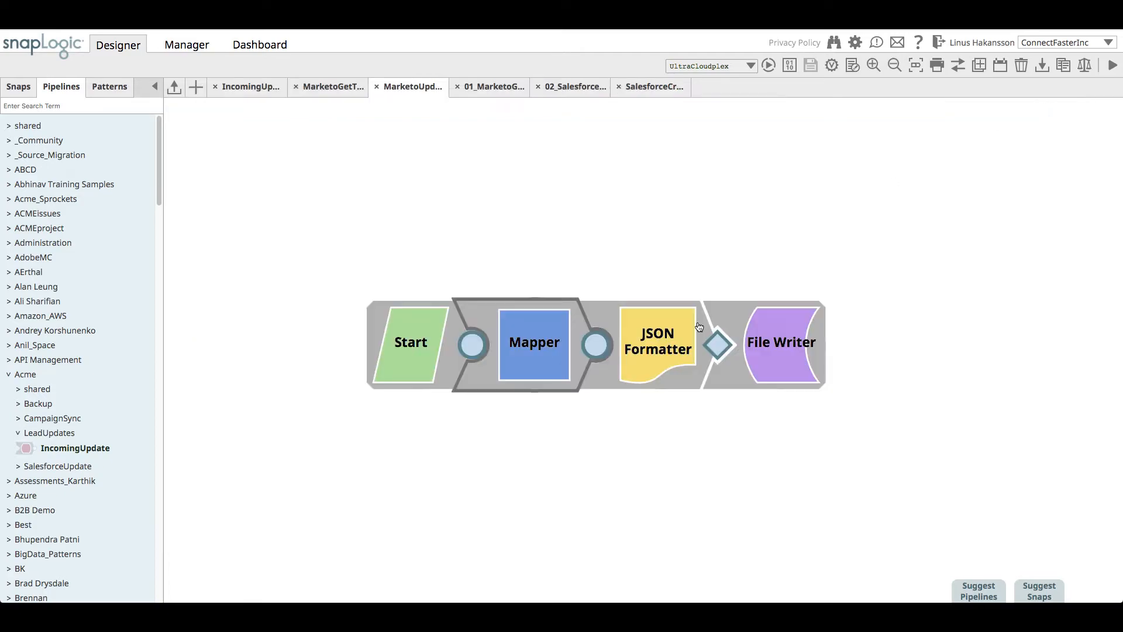
{"action": "left_click", "coordinate": [797, 371]}
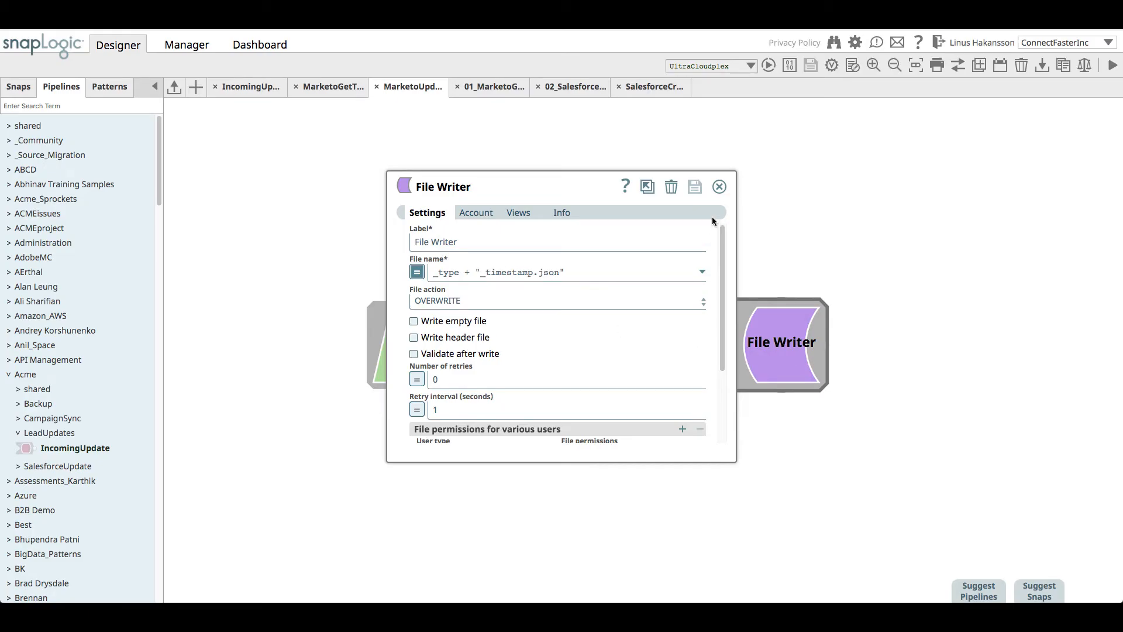
{"action": "left_click", "coordinate": [718, 187]}
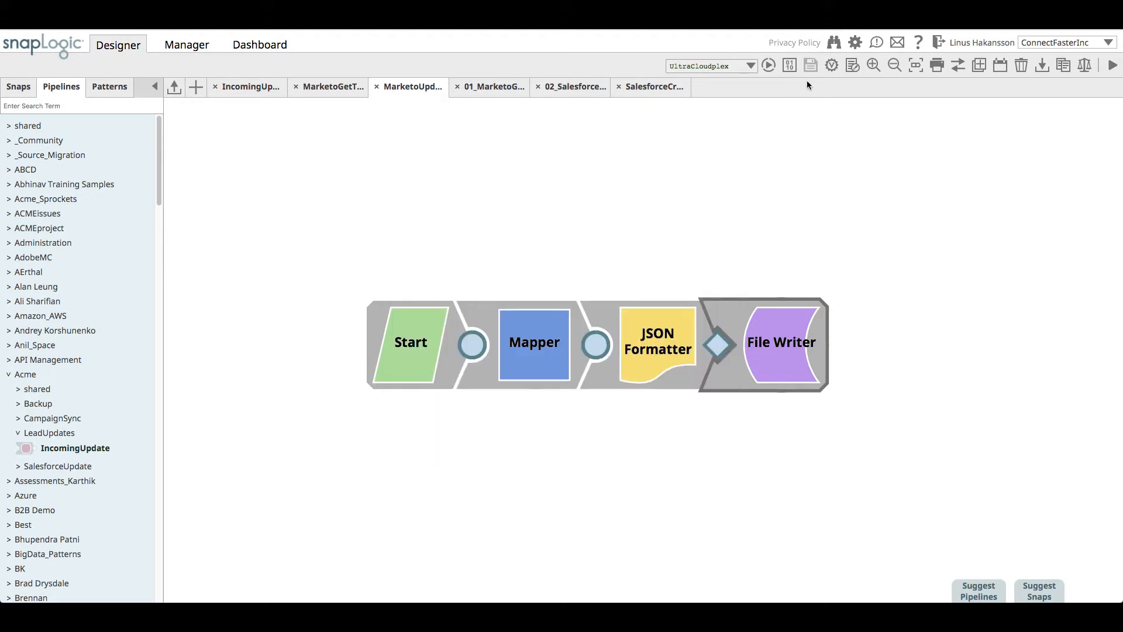
{"action": "left_click", "coordinate": [853, 66]}
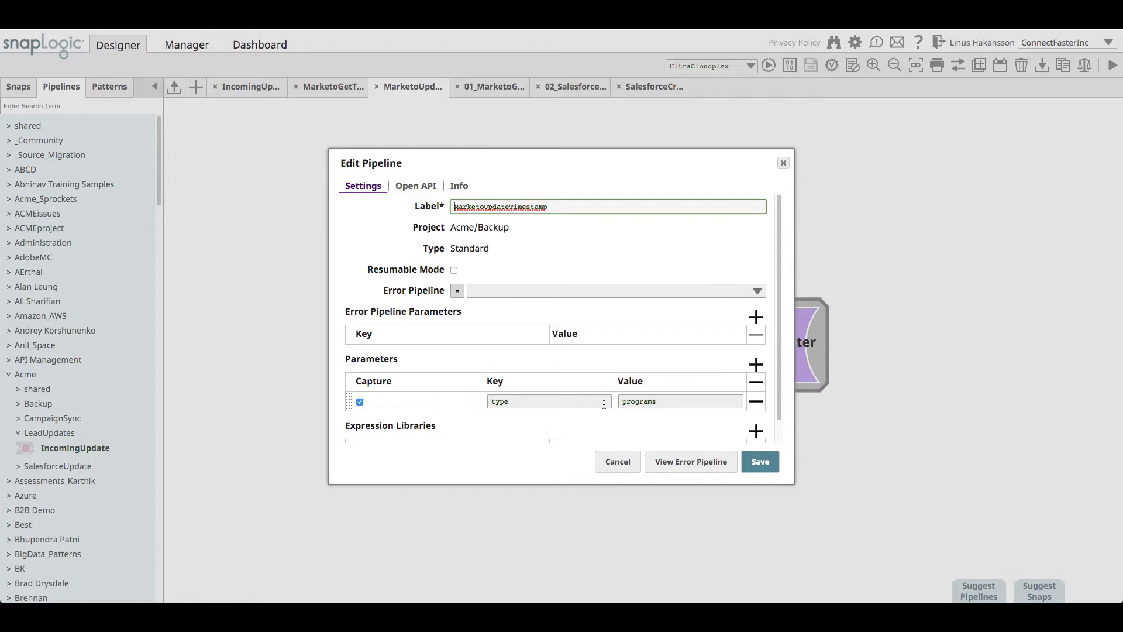
{"action": "left_click", "coordinate": [617, 461]}
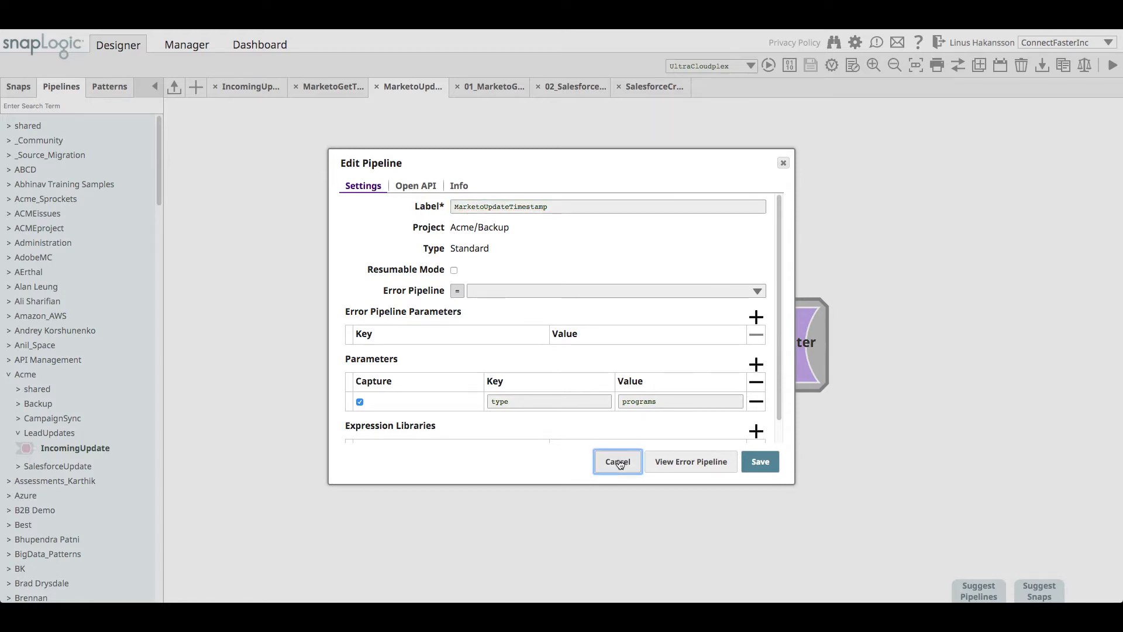
- In the 01_MarketoG… pipeline, review the Get MKTO Programs settings and its output preview, expanding the entity and result nodes
{"action": "left_click", "coordinate": [496, 88]}
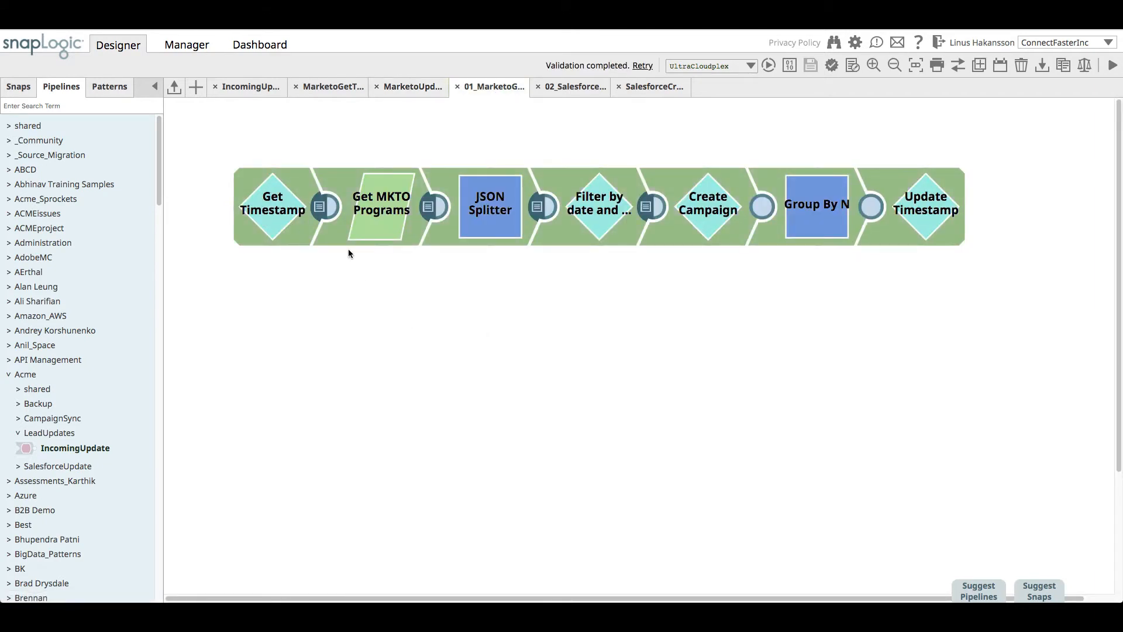
{"action": "left_click", "coordinate": [367, 237]}
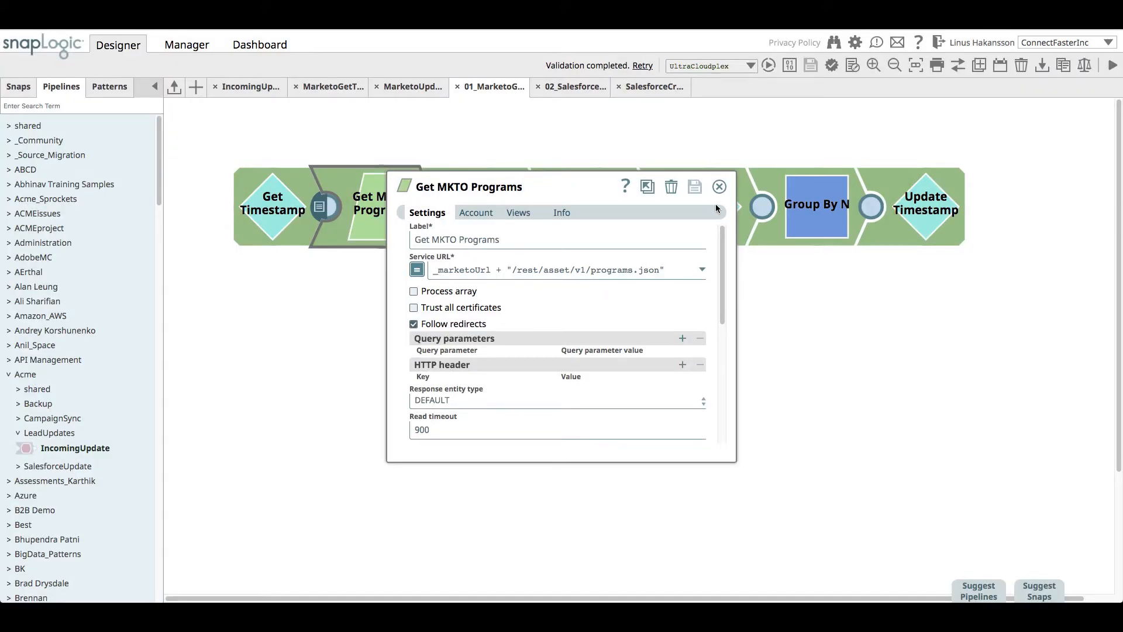
{"action": "left_click", "coordinate": [719, 187]}
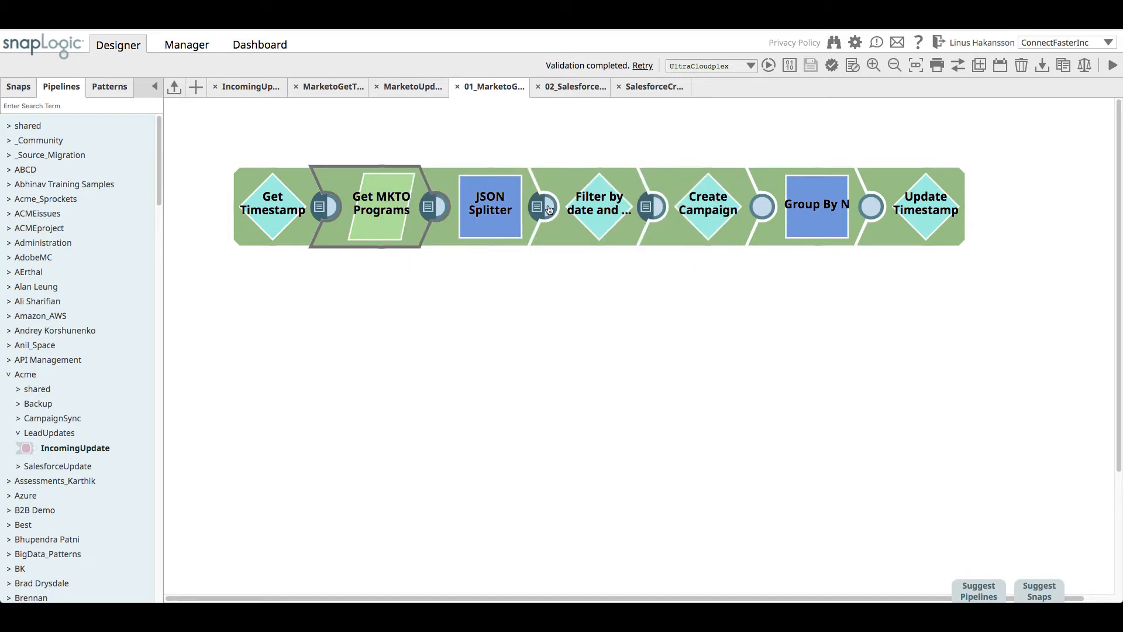
{"action": "left_click", "coordinate": [428, 209]}
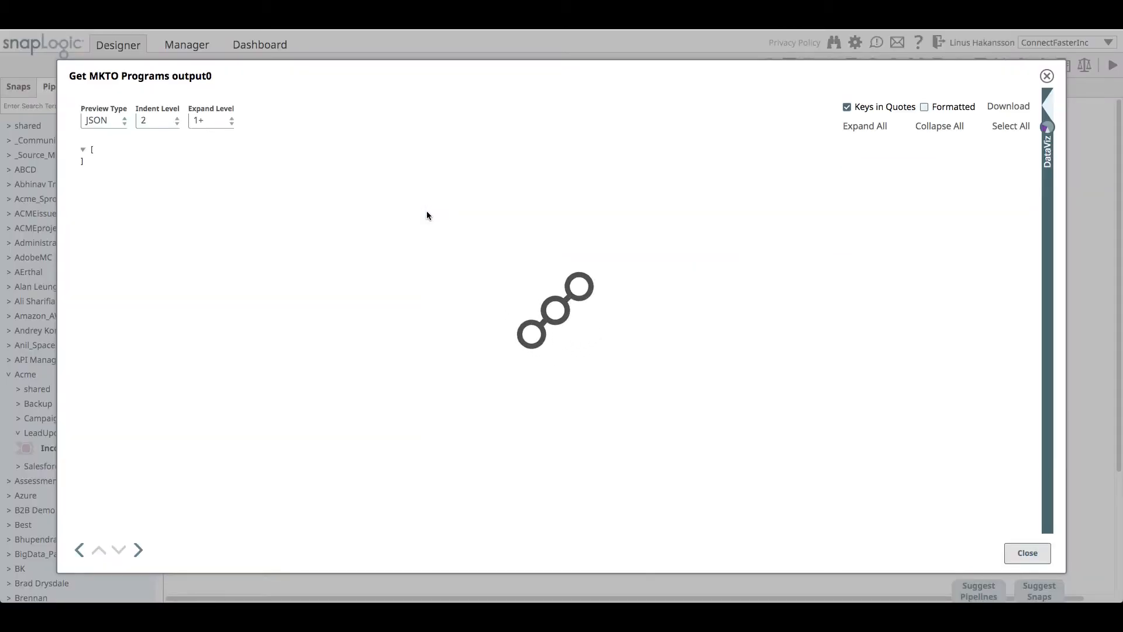
{"action": "left_click", "coordinate": [90, 163]}
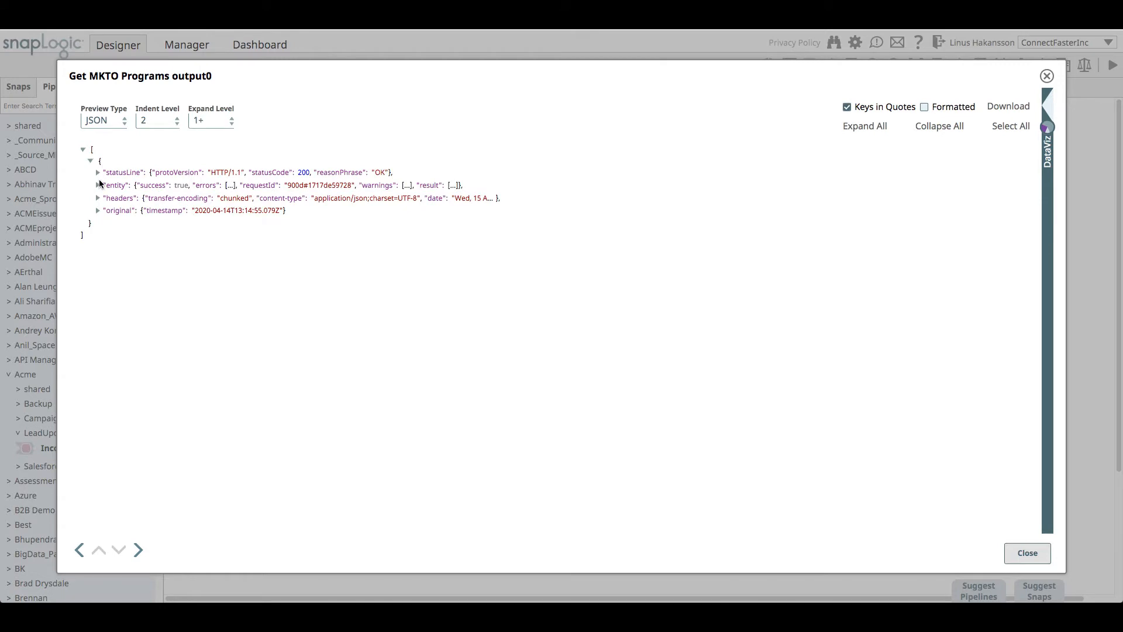
{"action": "left_click", "coordinate": [99, 185]}
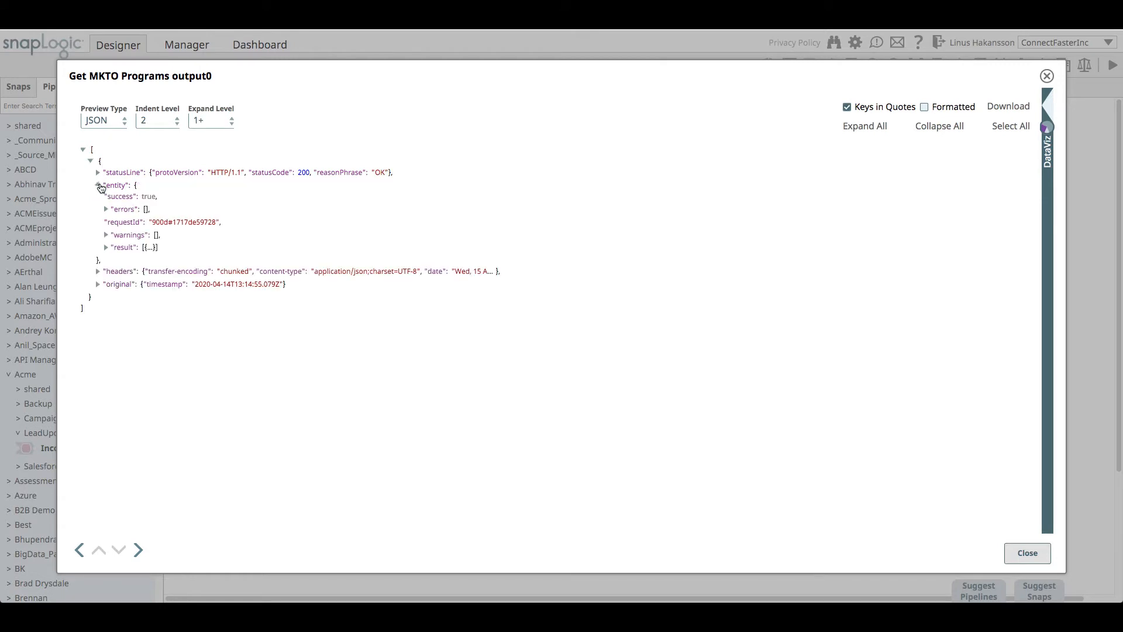
{"action": "left_click", "coordinate": [106, 247]}
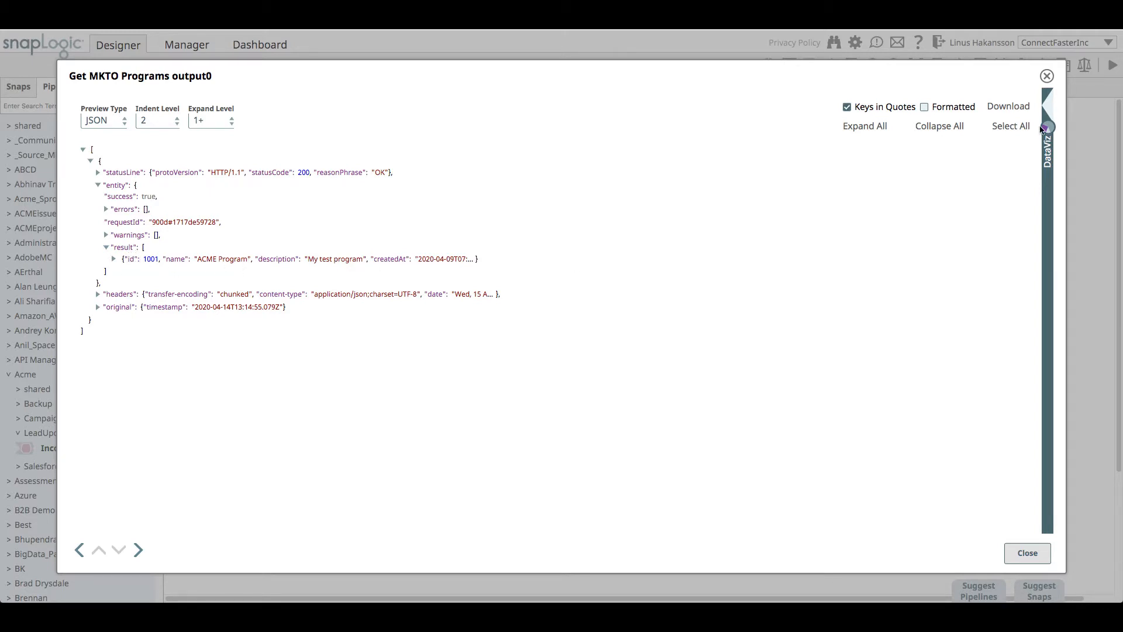
{"action": "left_click", "coordinate": [1045, 76]}
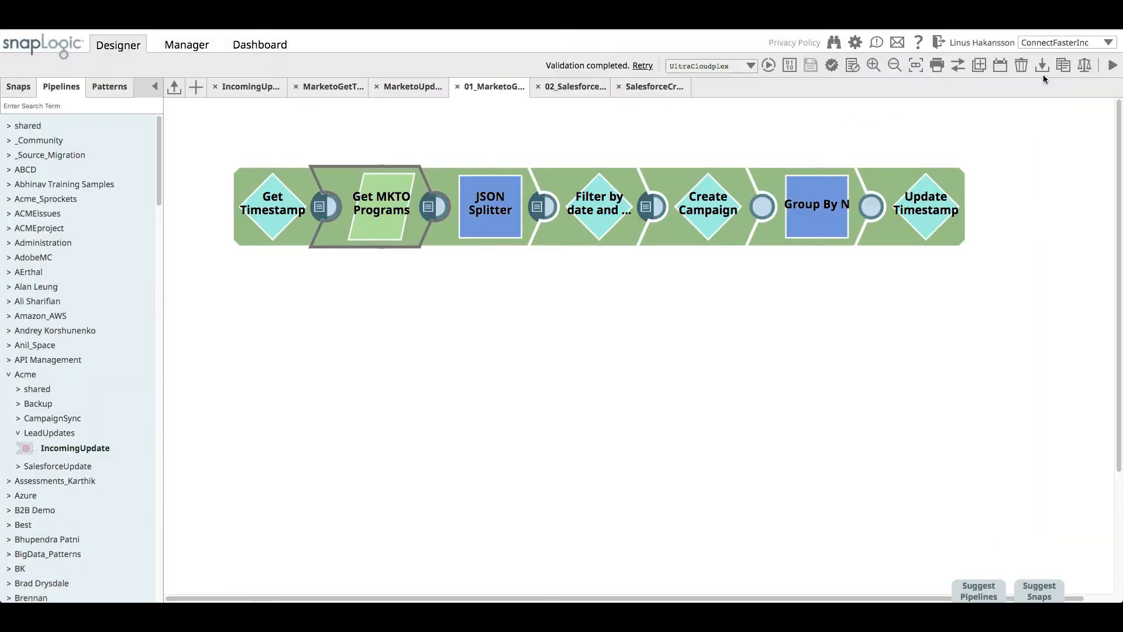
- Review the JSON Splitter snap's JSON path and include path settings, and close it
{"action": "left_click", "coordinate": [514, 227]}
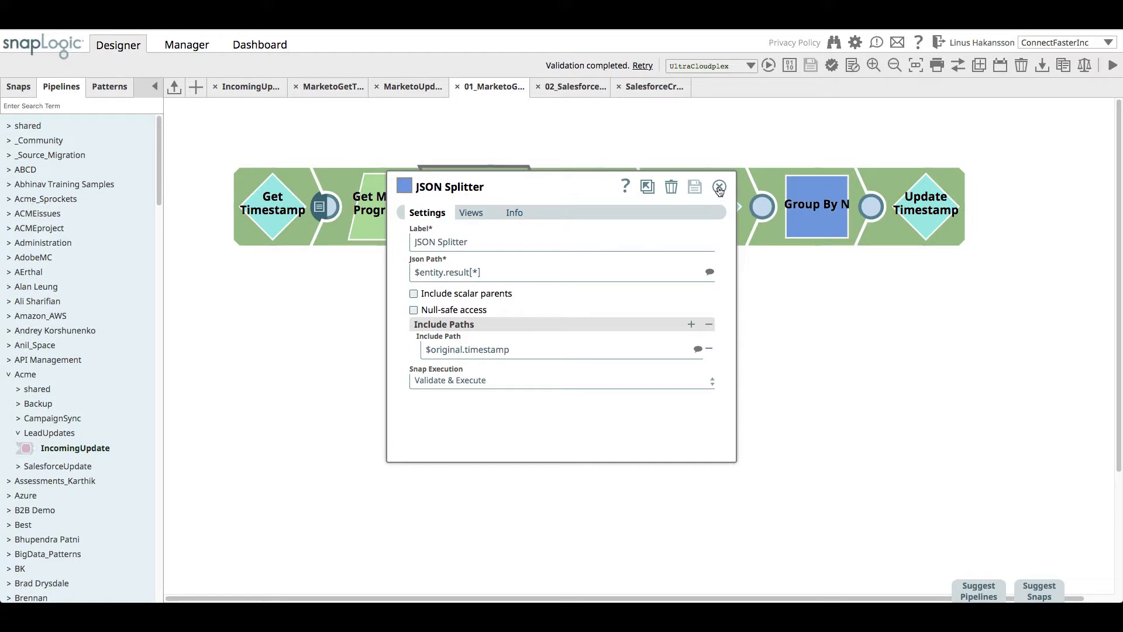
{"action": "left_click", "coordinate": [720, 187]}
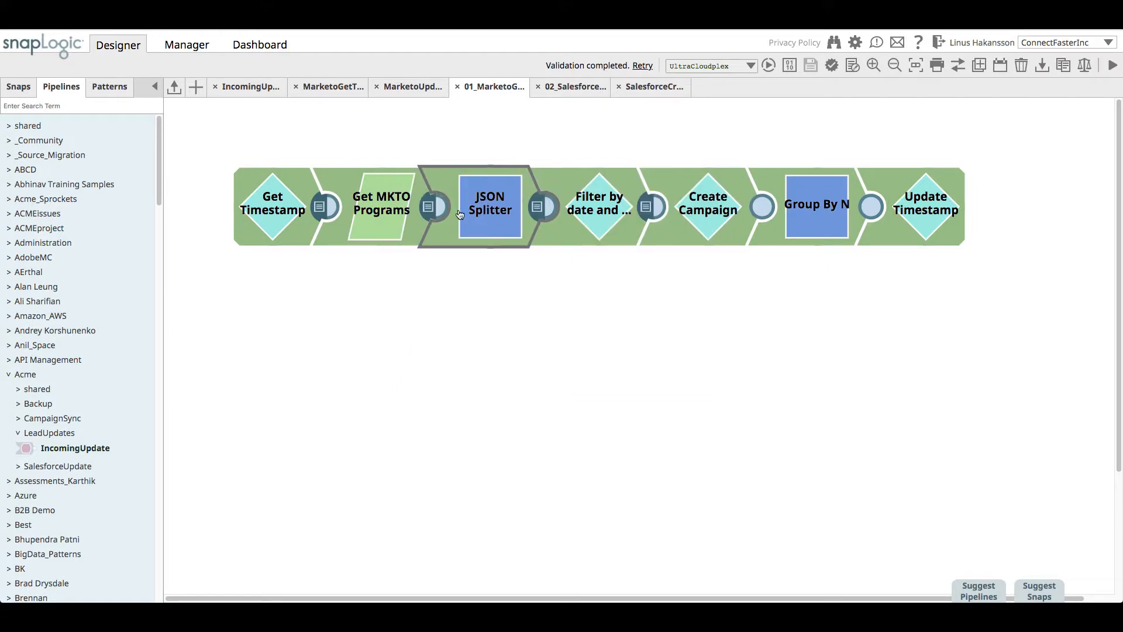
- Preview the JSON Splitter output as a table, review the program record's columns, and close the preview
{"action": "left_click", "coordinate": [536, 208]}
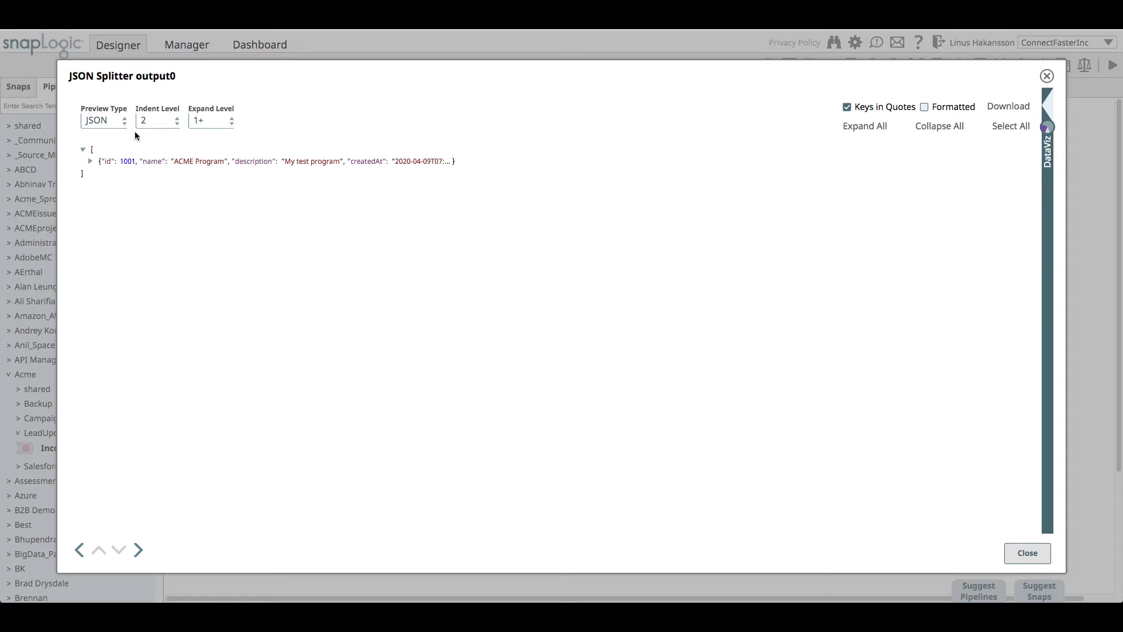
{"action": "left_click", "coordinate": [120, 121]}
{"action": "left_click", "coordinate": [110, 151]}
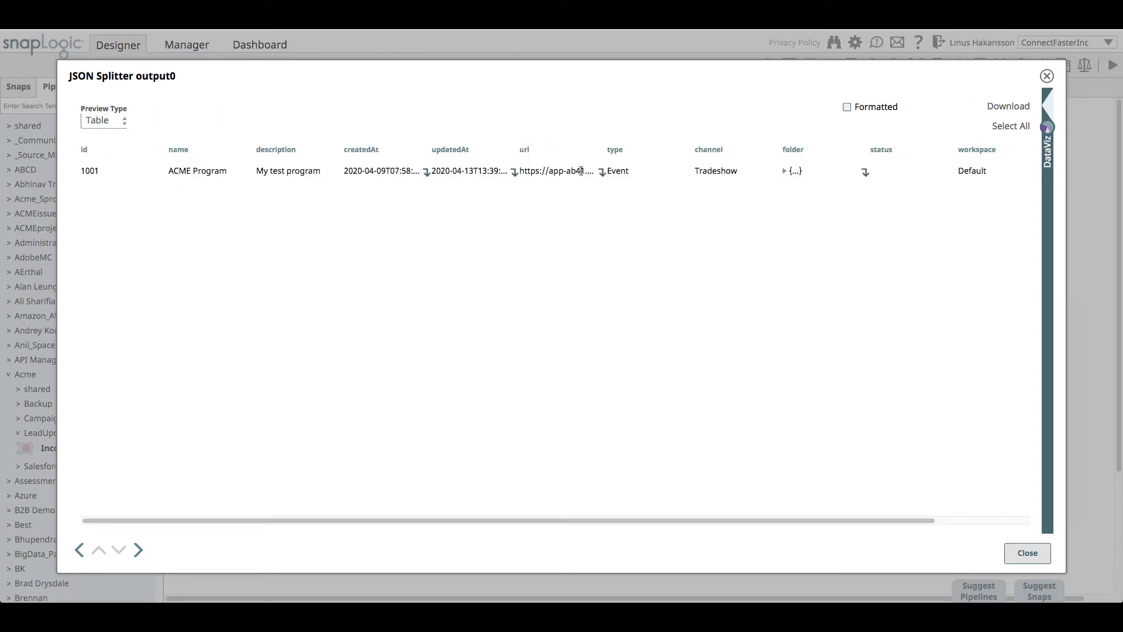
{"action": "left_click", "coordinate": [1047, 77]}
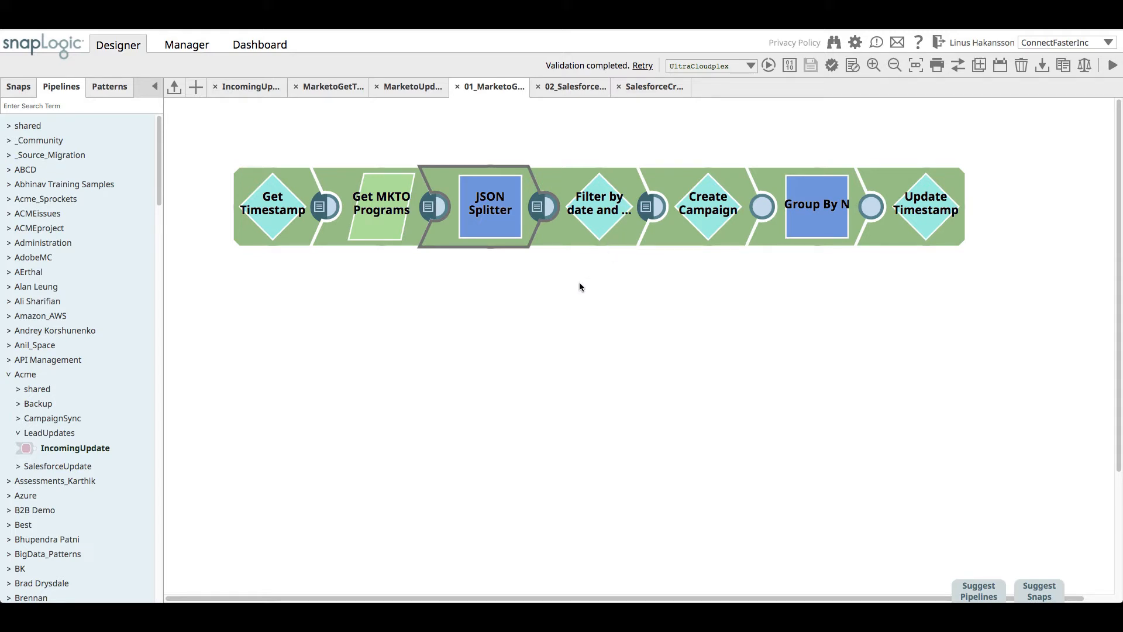
- Review the date comparison and event type condition in the Filter by date and event snap's filter expression, and close it
{"action": "left_click", "coordinate": [606, 241]}
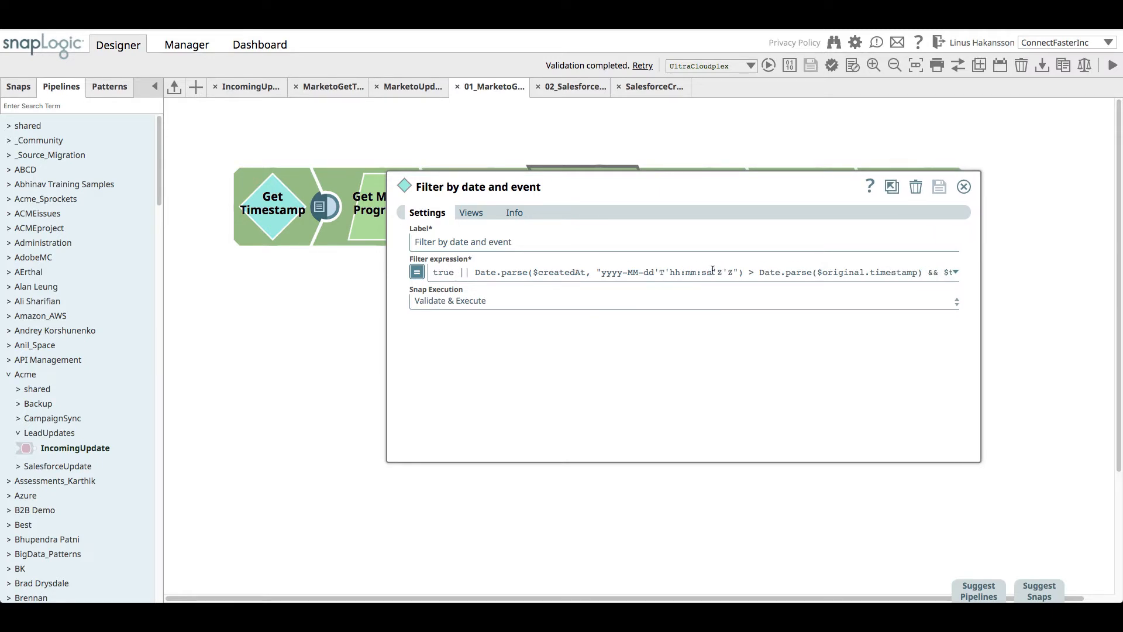
{"action": "left_click_drag", "start_coordinate": [677, 183], "coordinate": [542, 236]}
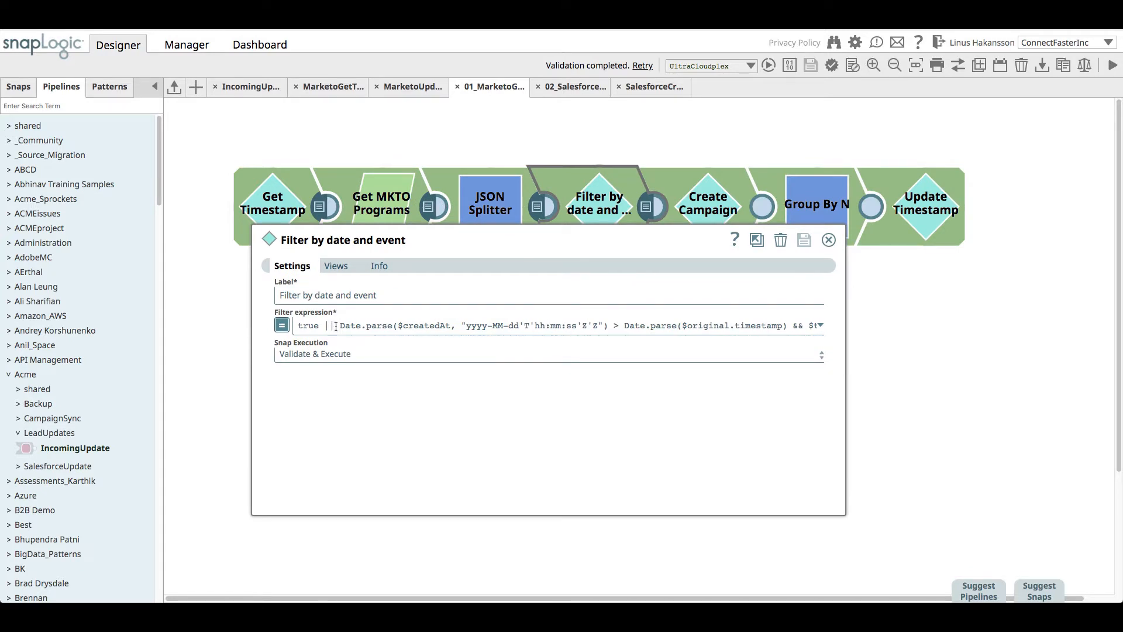
{"action": "left_click_drag", "start_coordinate": [335, 326], "coordinate": [800, 348]}
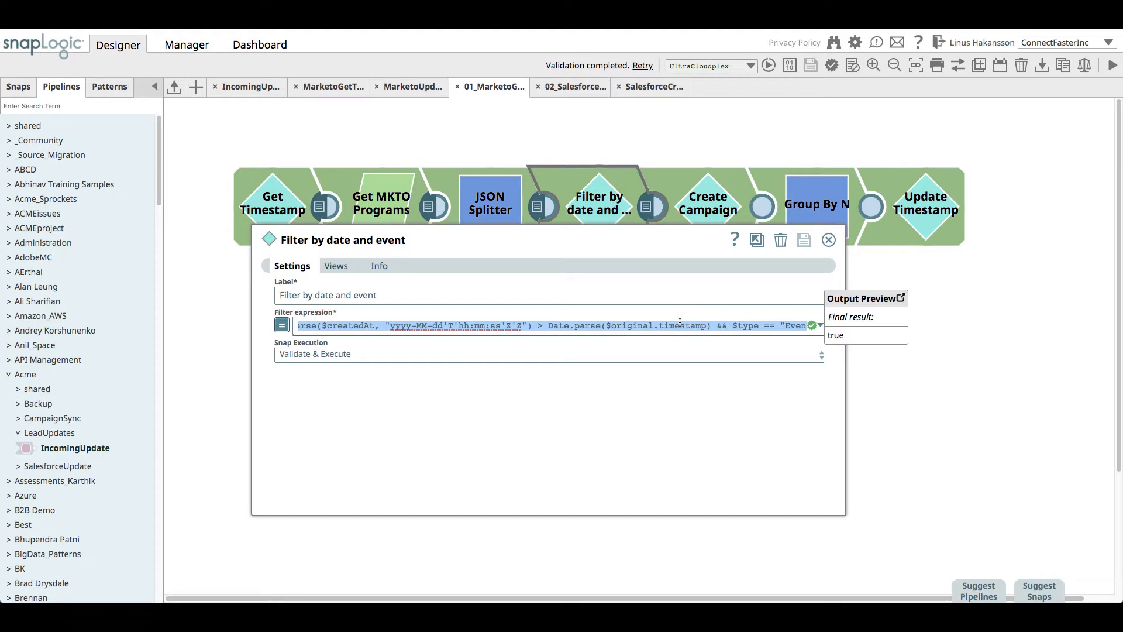
{"action": "left_click", "coordinate": [732, 325]}
{"action": "left_click_drag", "start_coordinate": [732, 326], "coordinate": [813, 328]}
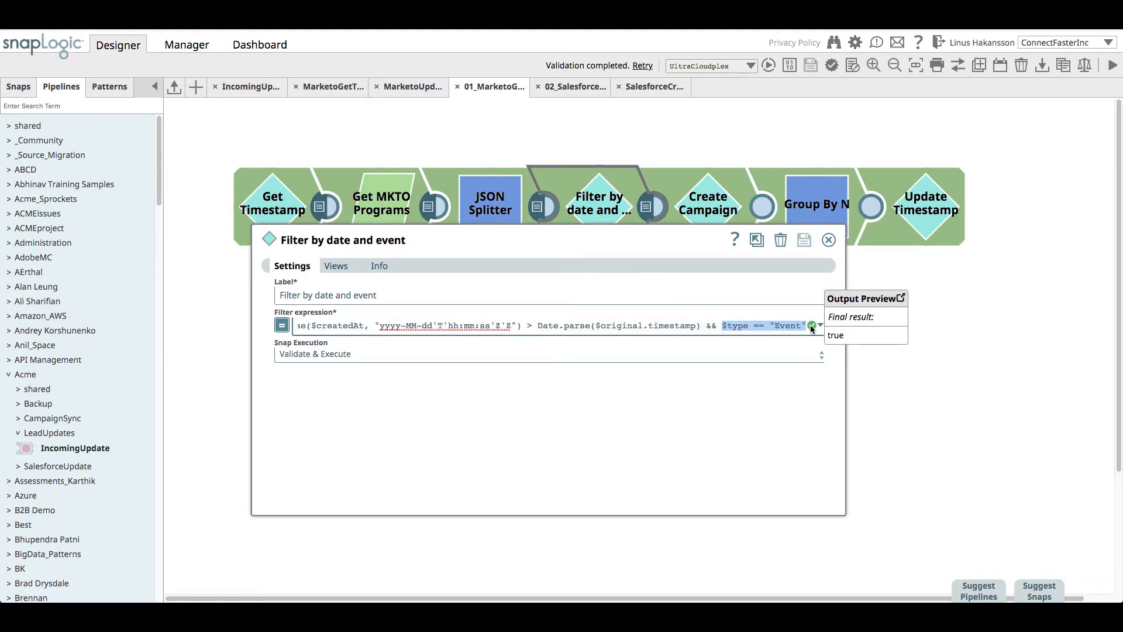
{"action": "left_click", "coordinate": [777, 325]}
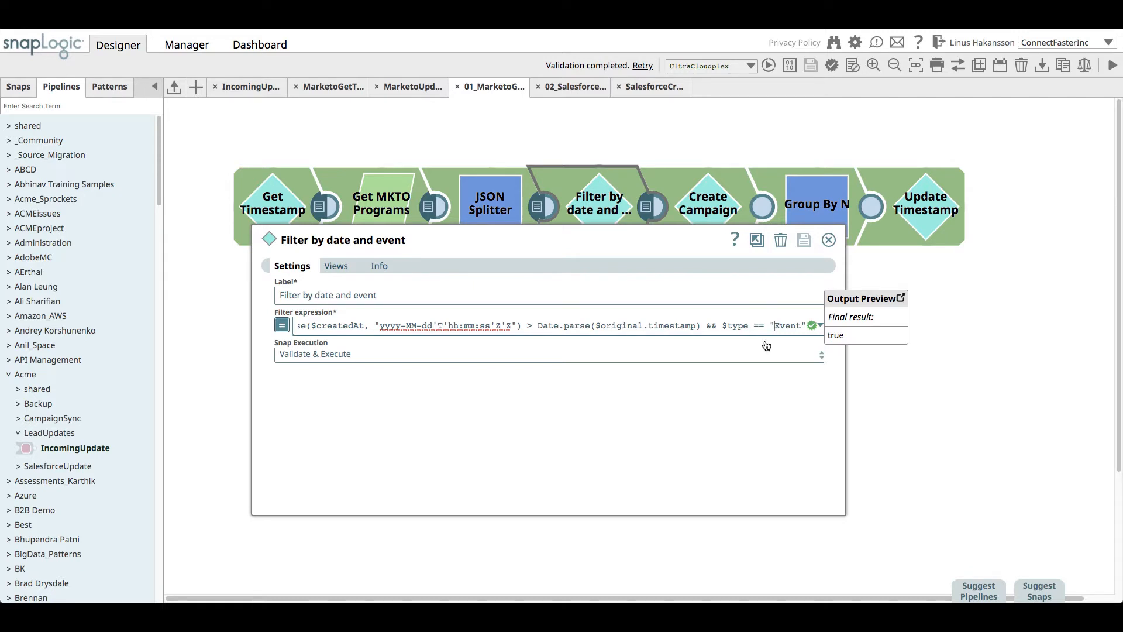
{"action": "left_click", "coordinate": [828, 241]}
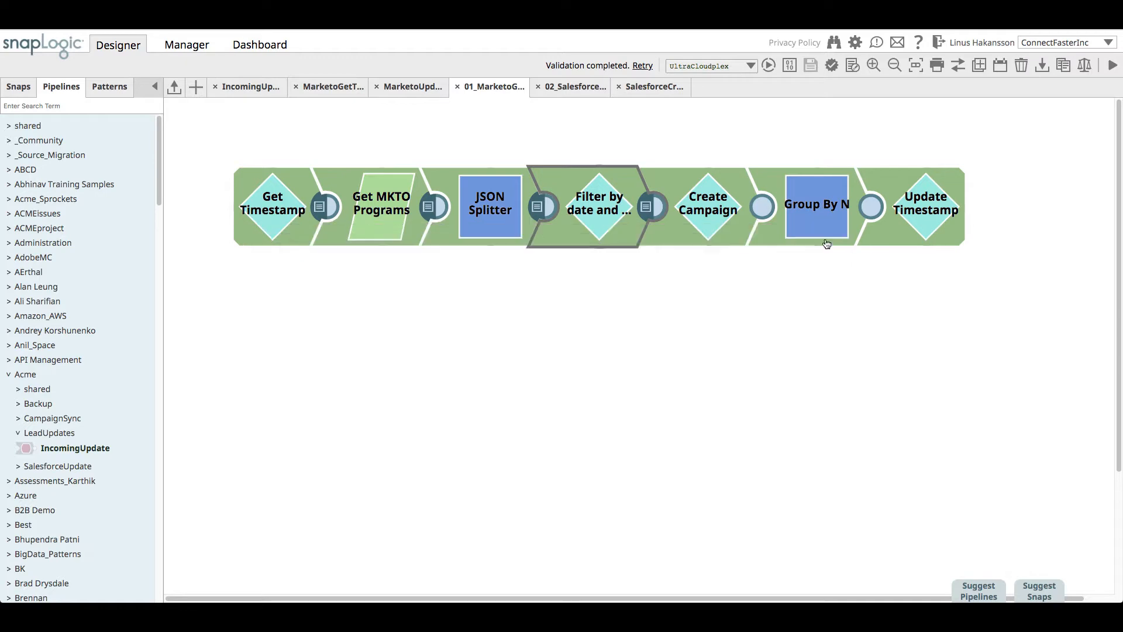
- Review the Create Campaign snap's pipeline and parameter settings together with the expanded output record of the preceding filter snap
{"action": "left_click", "coordinate": [717, 234]}
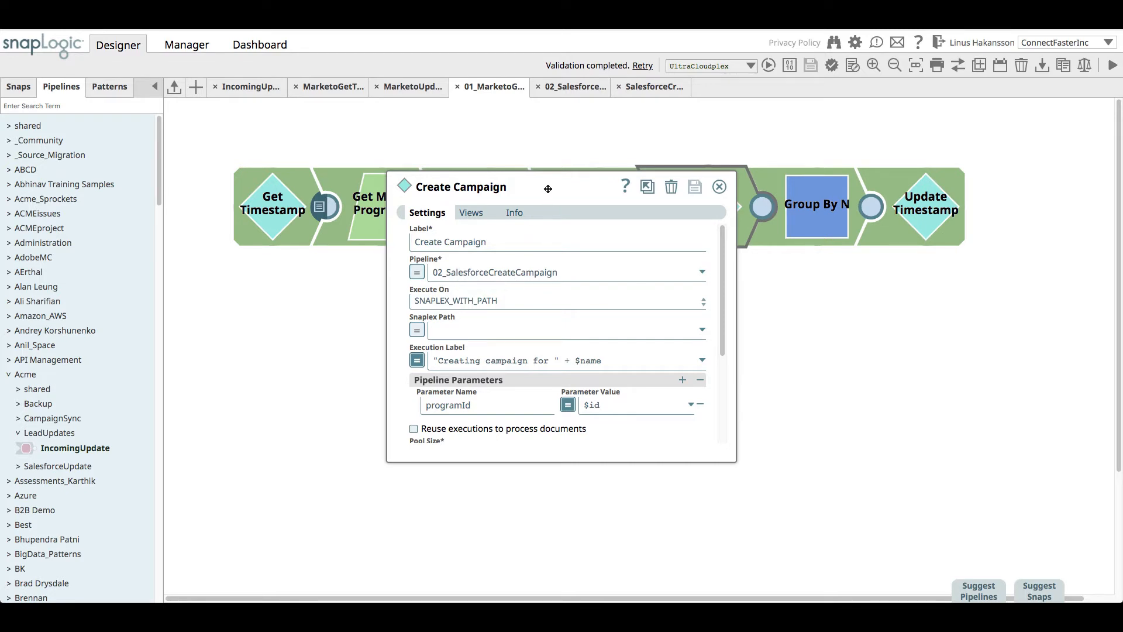
{"action": "left_click_drag", "start_coordinate": [547, 187], "coordinate": [362, 249]}
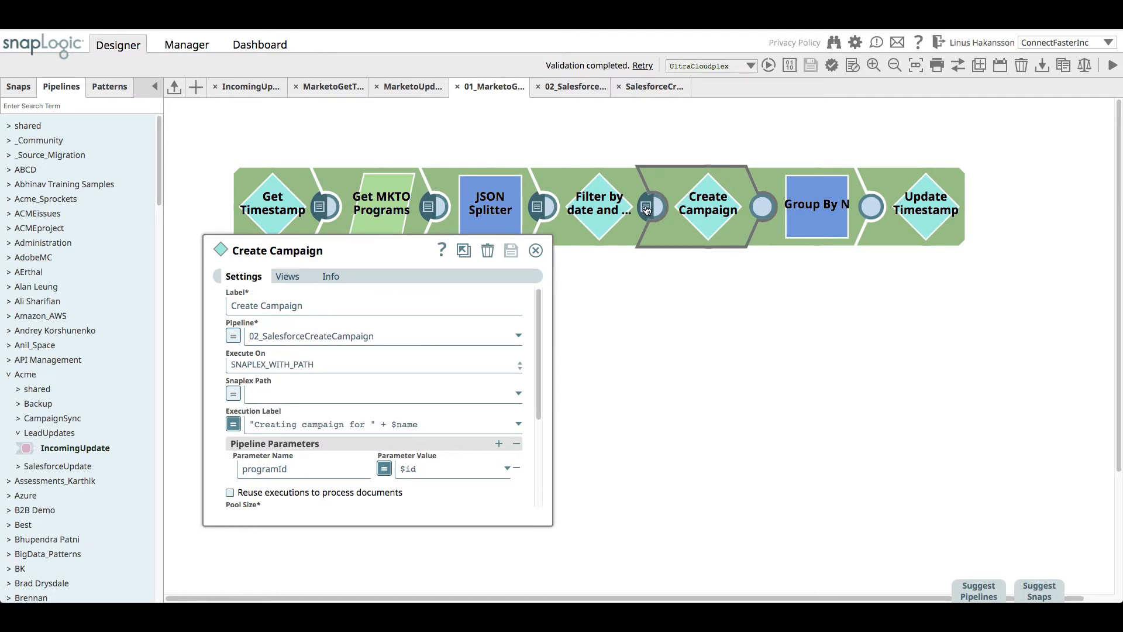
{"action": "left_click", "coordinate": [646, 207]}
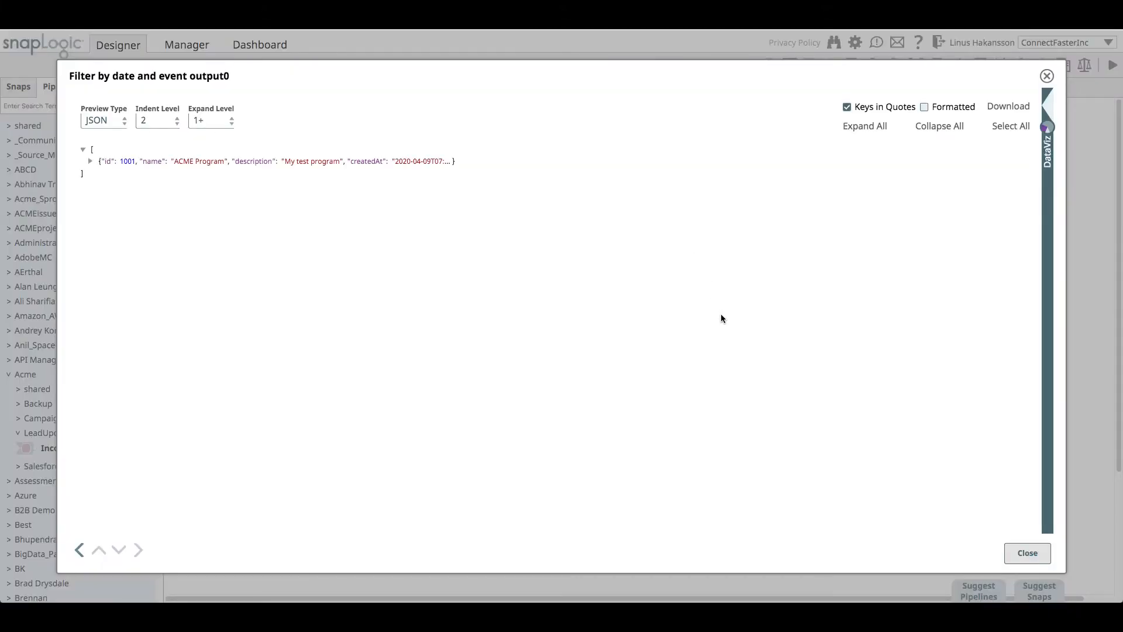
{"action": "left_click", "coordinate": [90, 161]}
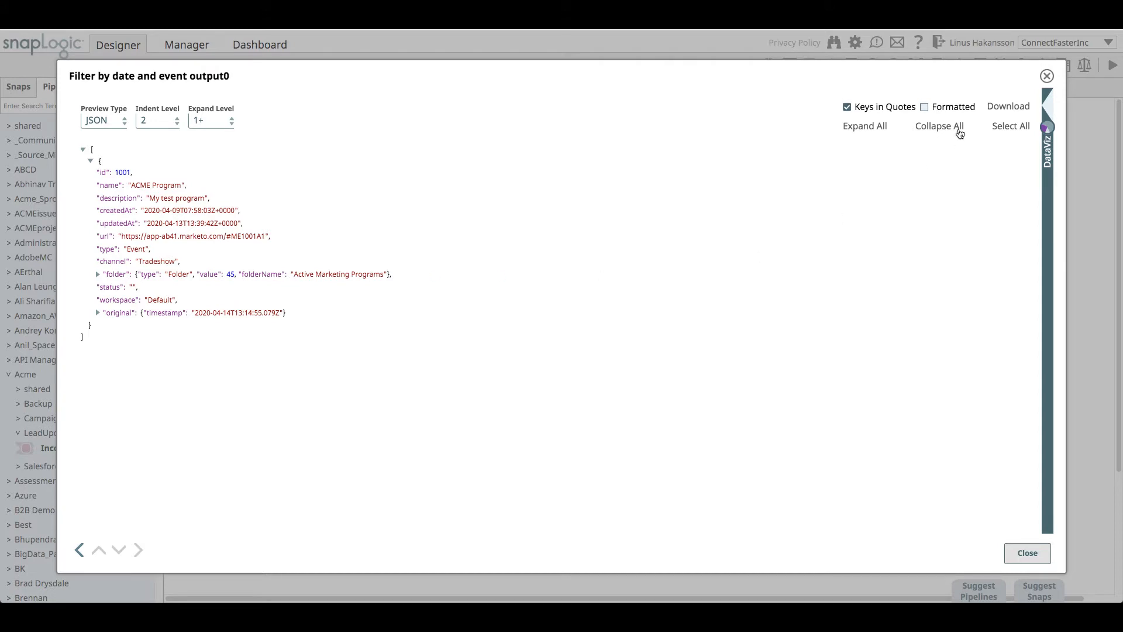
{"action": "left_click", "coordinate": [1046, 77]}
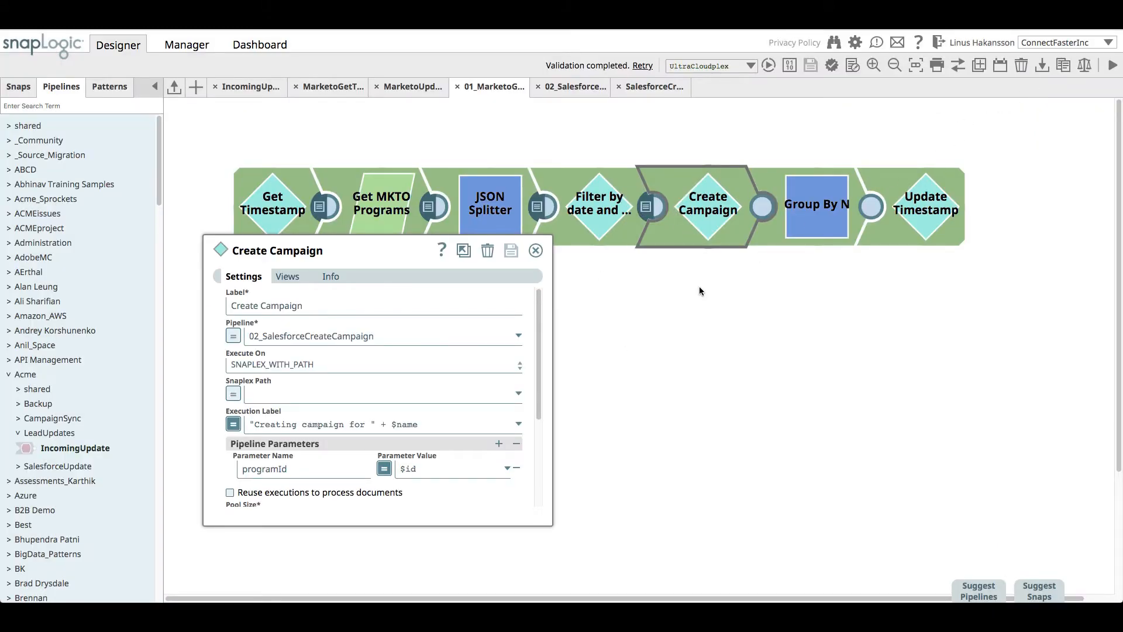
{"action": "scroll", "coordinate": [426, 421], "scroll_direction": "down", "scroll_amount": 1}
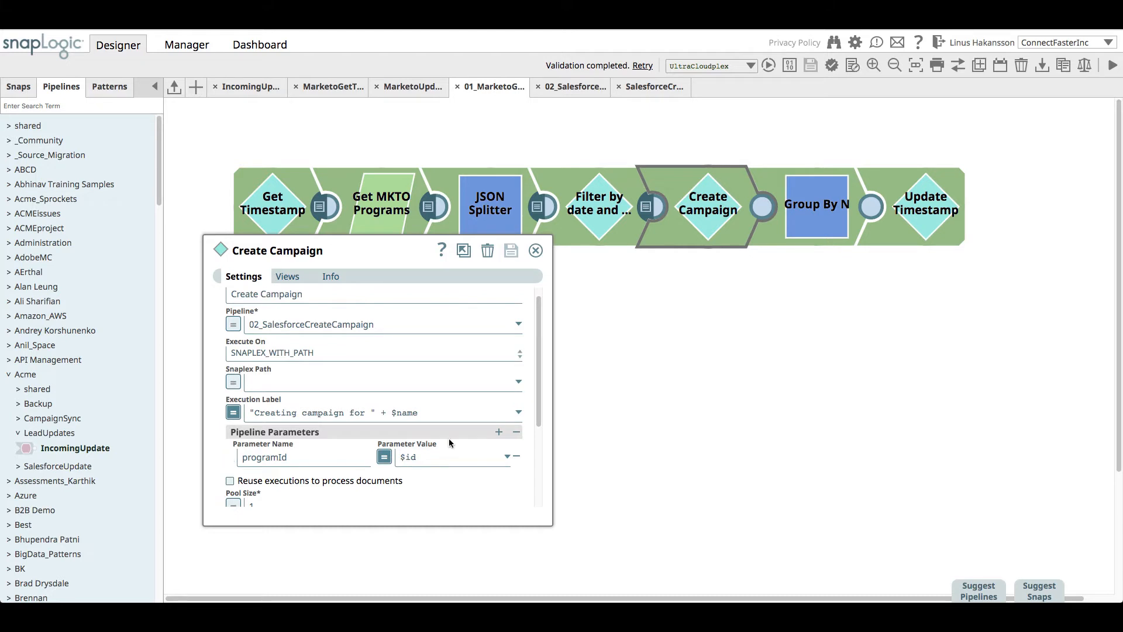
{"action": "left_click", "coordinate": [536, 251]}
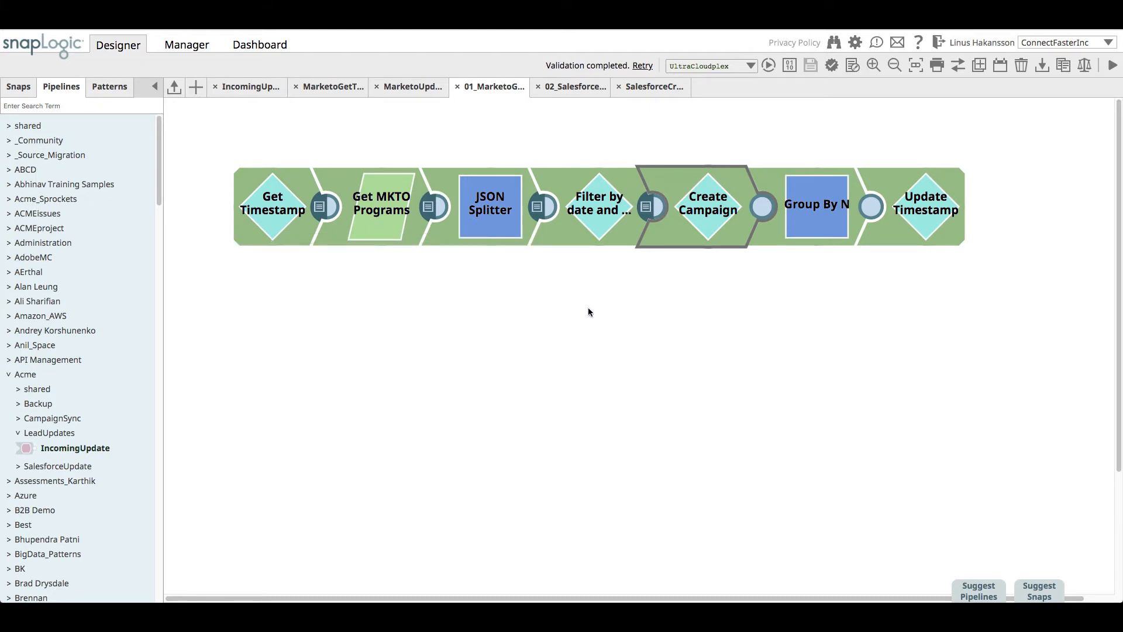
- Switch to the 02_Salesforce… pipeline and examine the expanded program record in the Record Replay output preview
{"action": "left_click", "coordinate": [573, 89]}
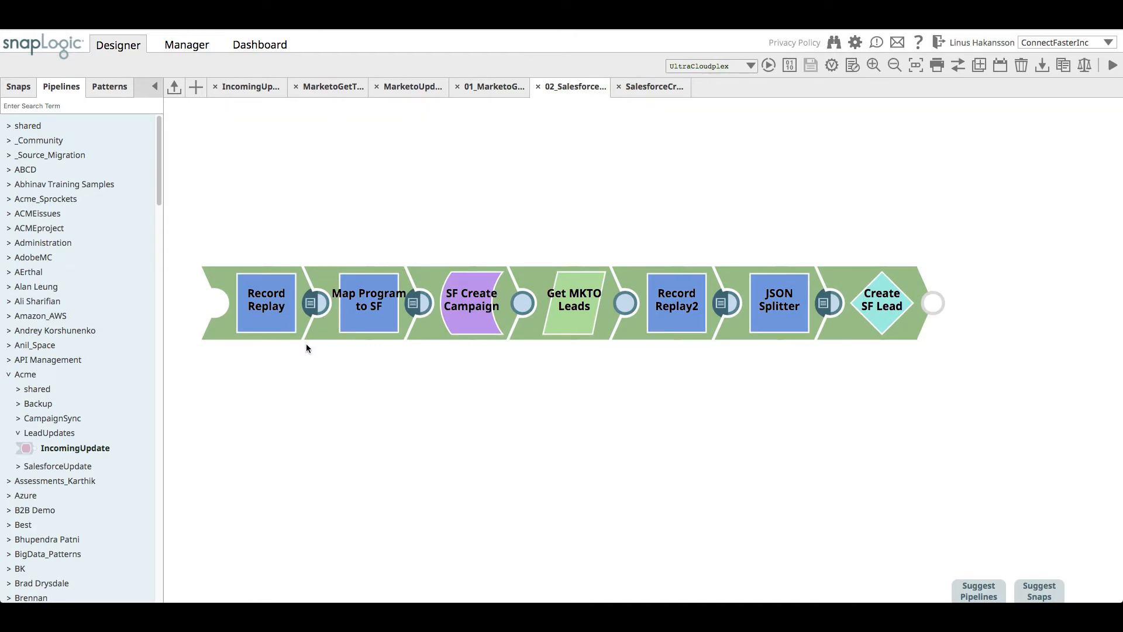
{"action": "left_click", "coordinate": [312, 304]}
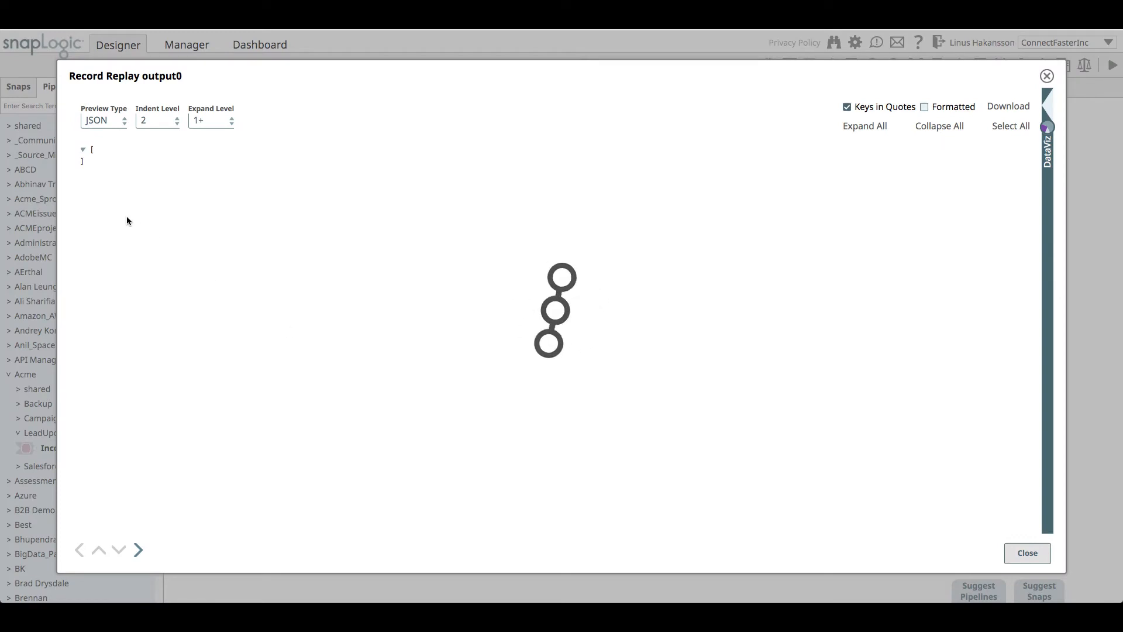
{"action": "left_click", "coordinate": [88, 161]}
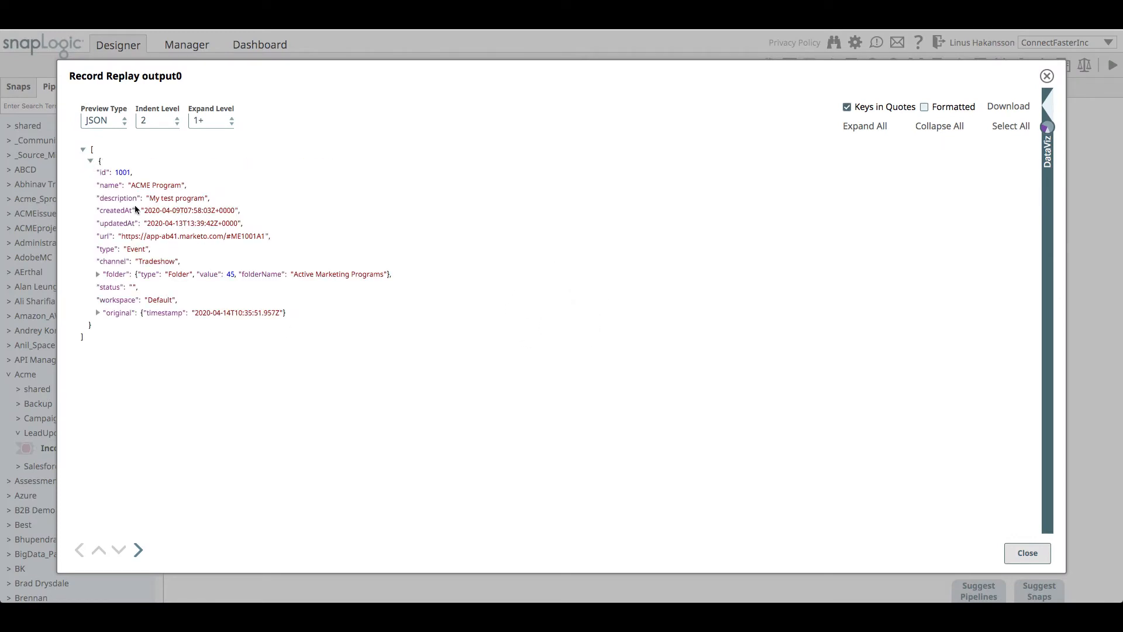
{"action": "left_click", "coordinate": [1047, 76]}
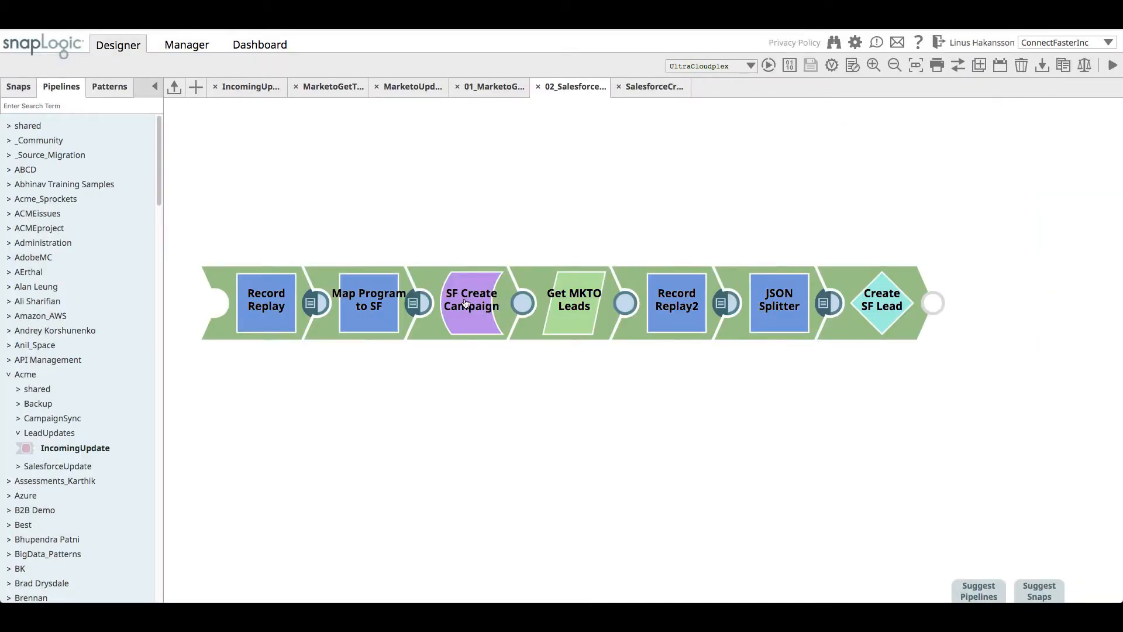
- Open the SF Create Campaign snap's settings and search the snap catalog for "salesfor"
{"action": "left_click", "coordinate": [483, 324]}
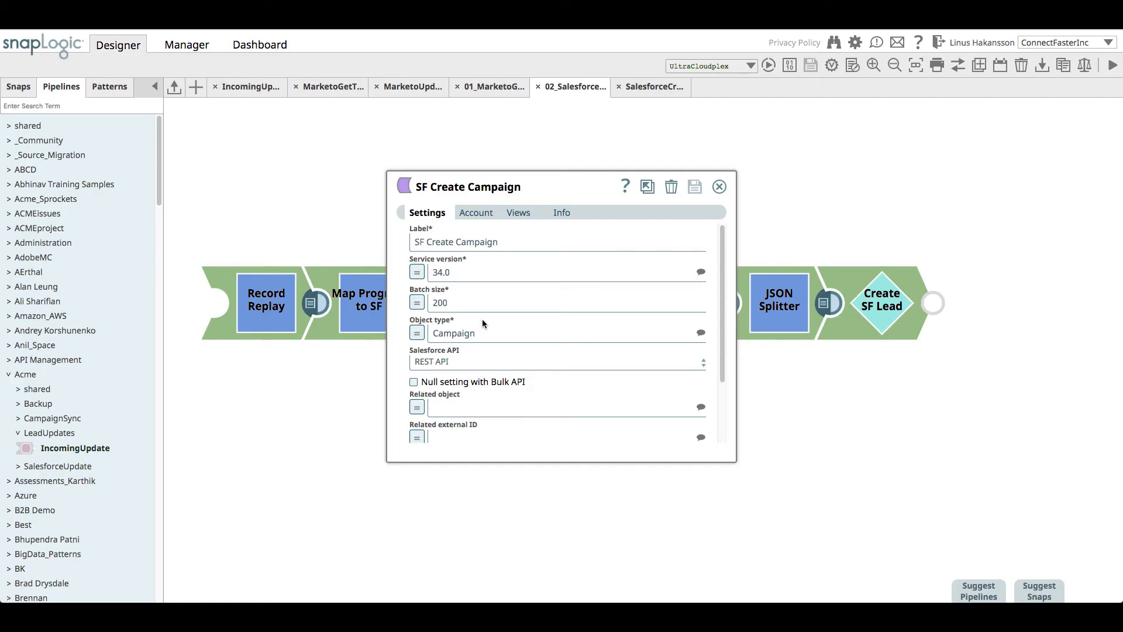
{"action": "left_click", "coordinate": [24, 87]}
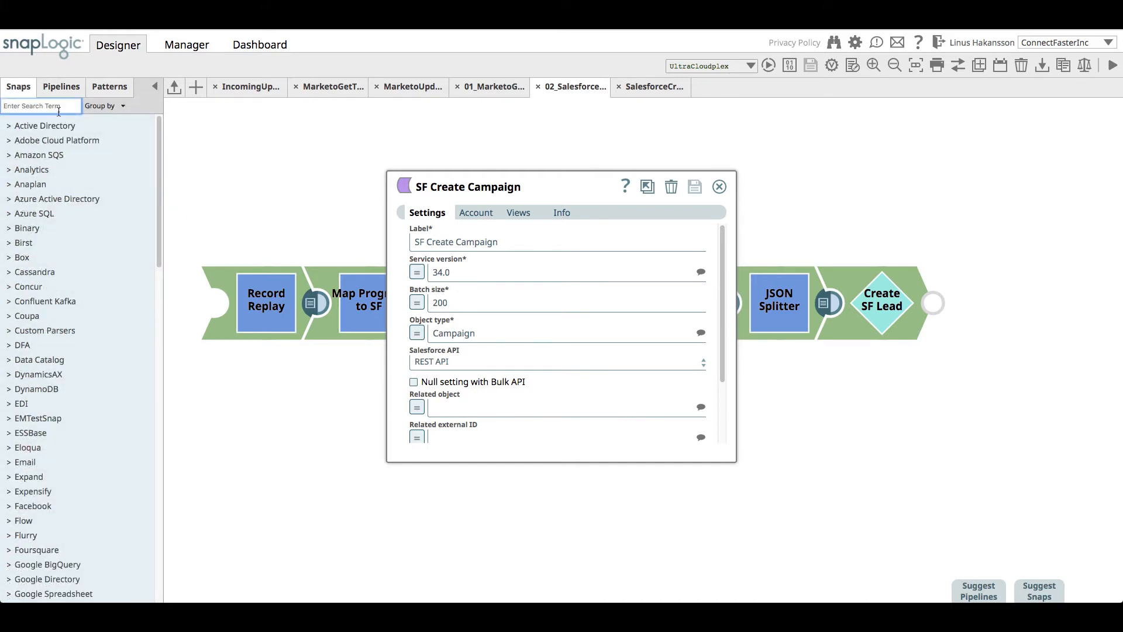
{"action": "type", "text": "salesfor"}
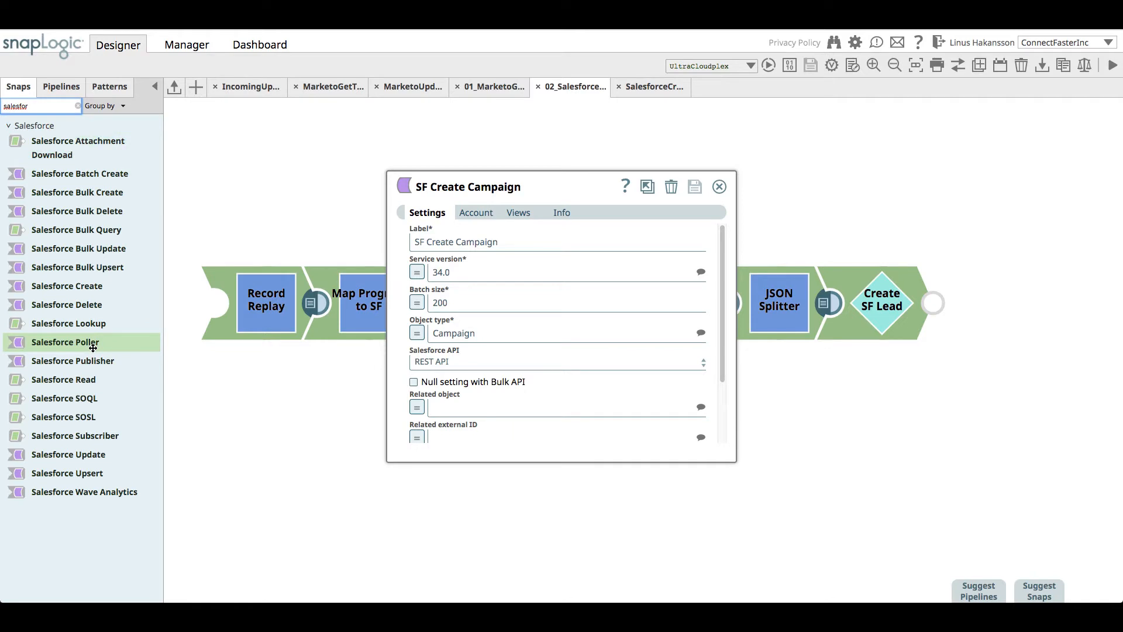
- Review the SF Create Campaign snap's info and its Salesforce account settings, leaving the account without applying changes
{"action": "left_click", "coordinate": [561, 212]}
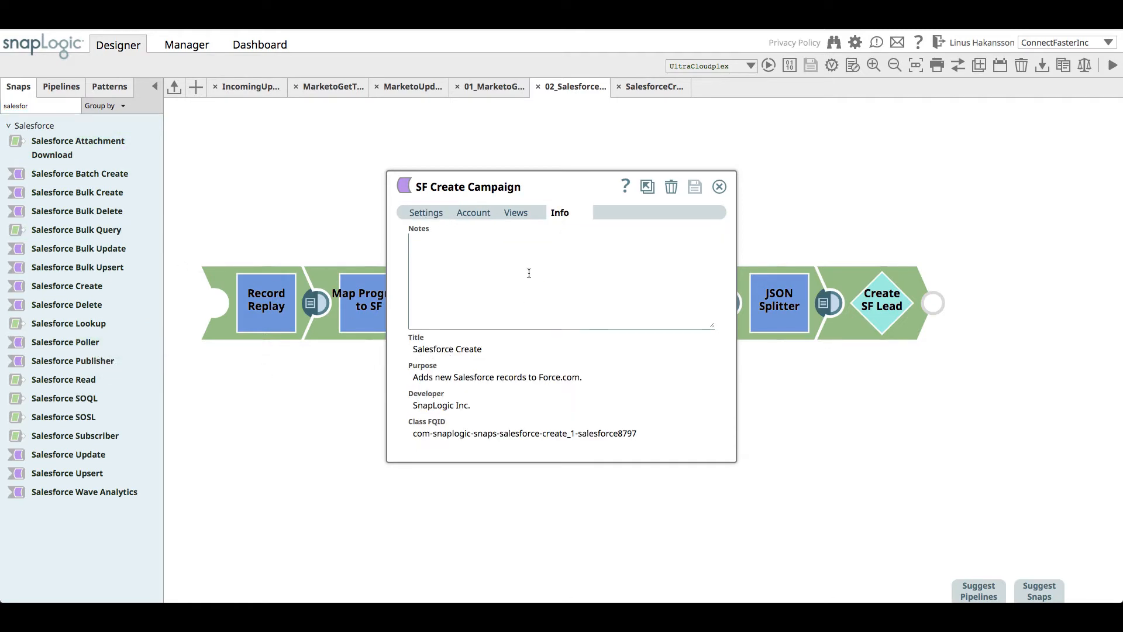
{"action": "left_click", "coordinate": [470, 214]}
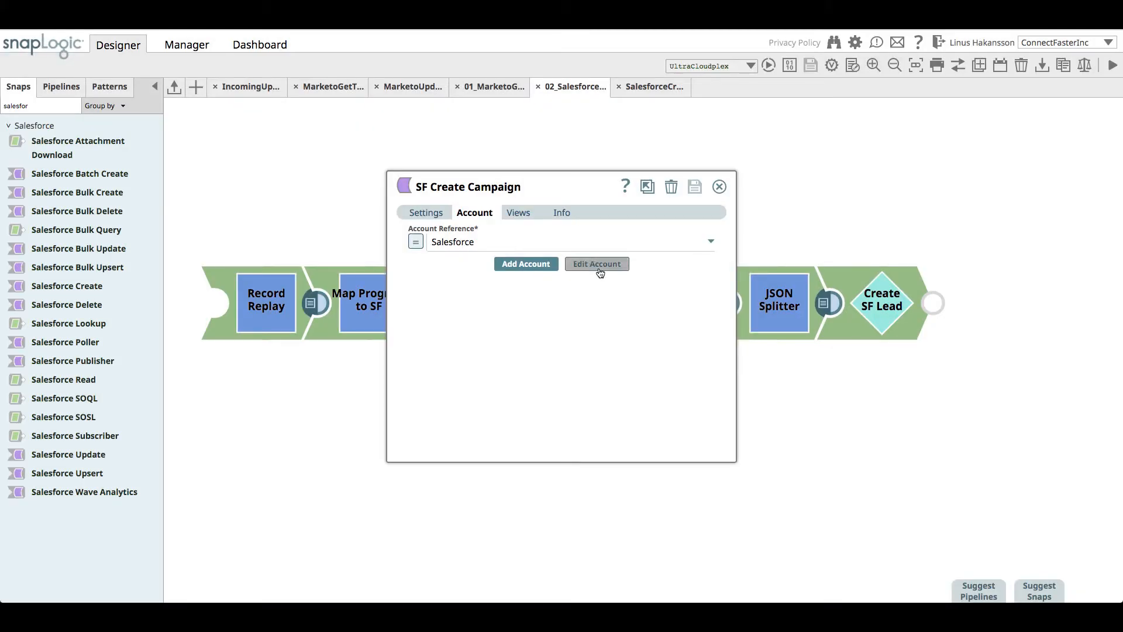
{"action": "left_click", "coordinate": [598, 267]}
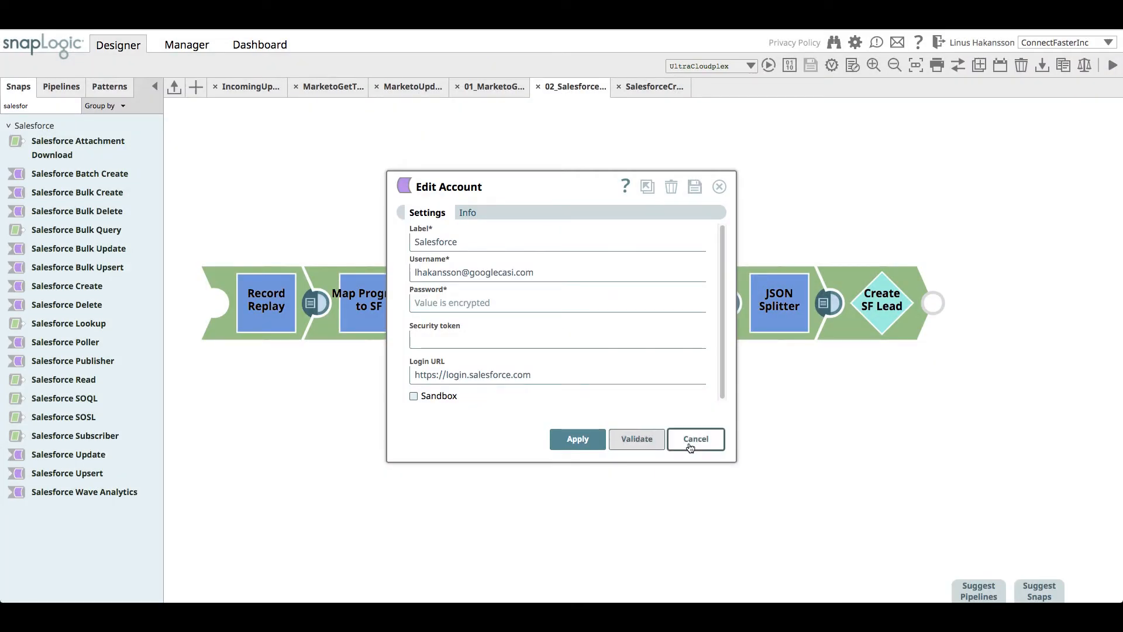
{"action": "left_click", "coordinate": [690, 448]}
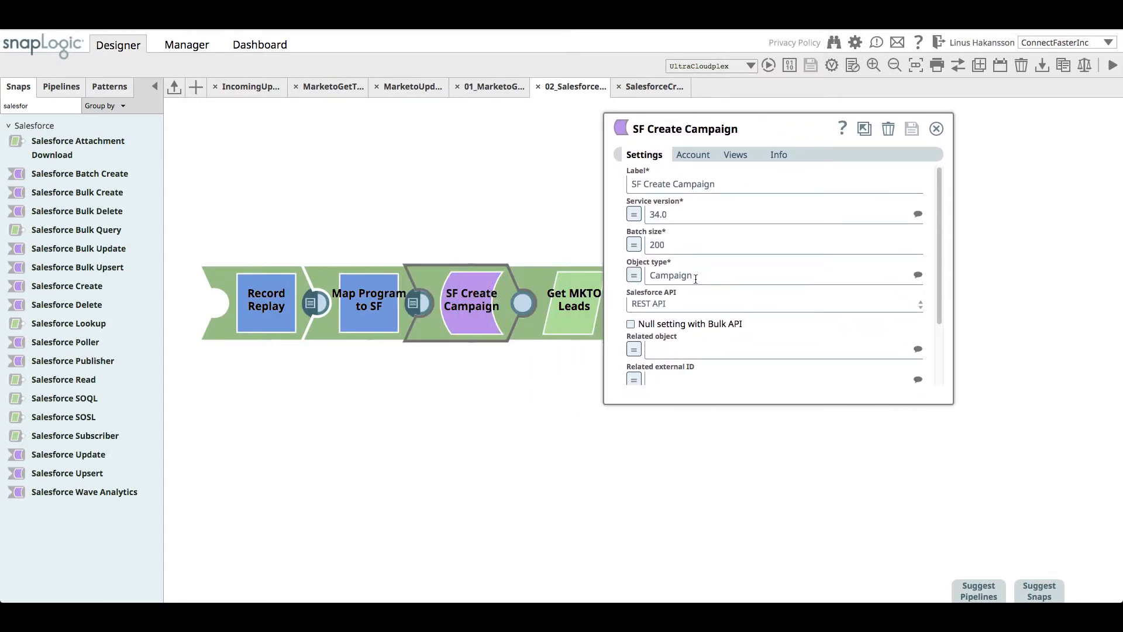
- Browse the Salesforce object types available to the SF Create Campaign snap, keep Campaign, and close the snap
{"action": "left_click", "coordinate": [918, 278]}
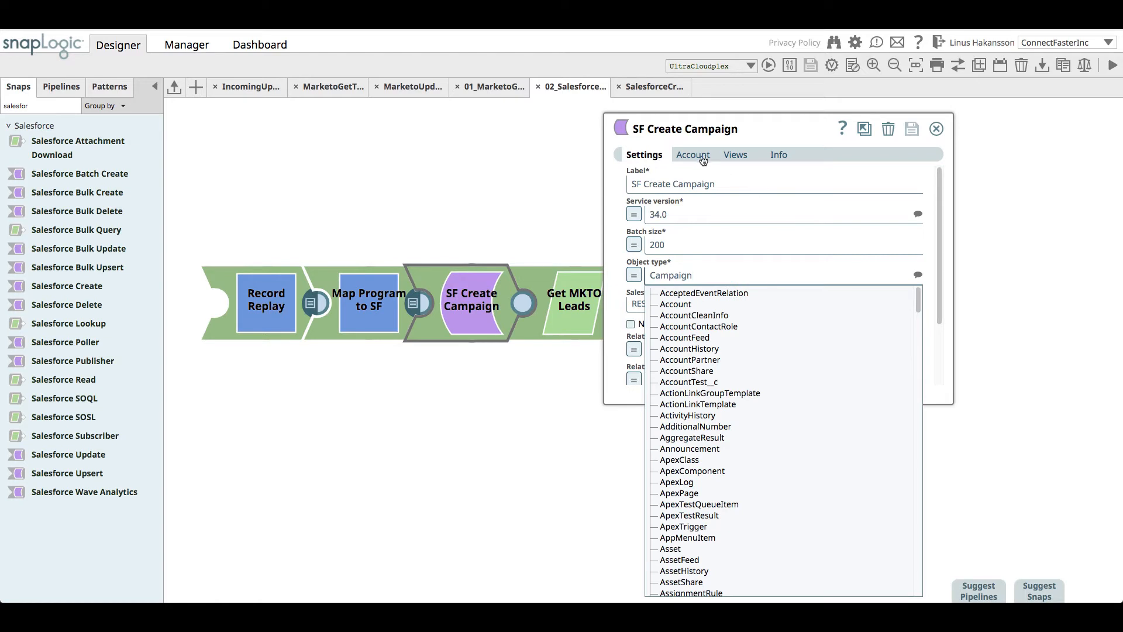
{"action": "scroll", "coordinate": [830, 388], "scroll_direction": "down", "scroll_amount": 3}
{"action": "scroll", "coordinate": [738, 382], "scroll_direction": "up", "scroll_amount": 3}
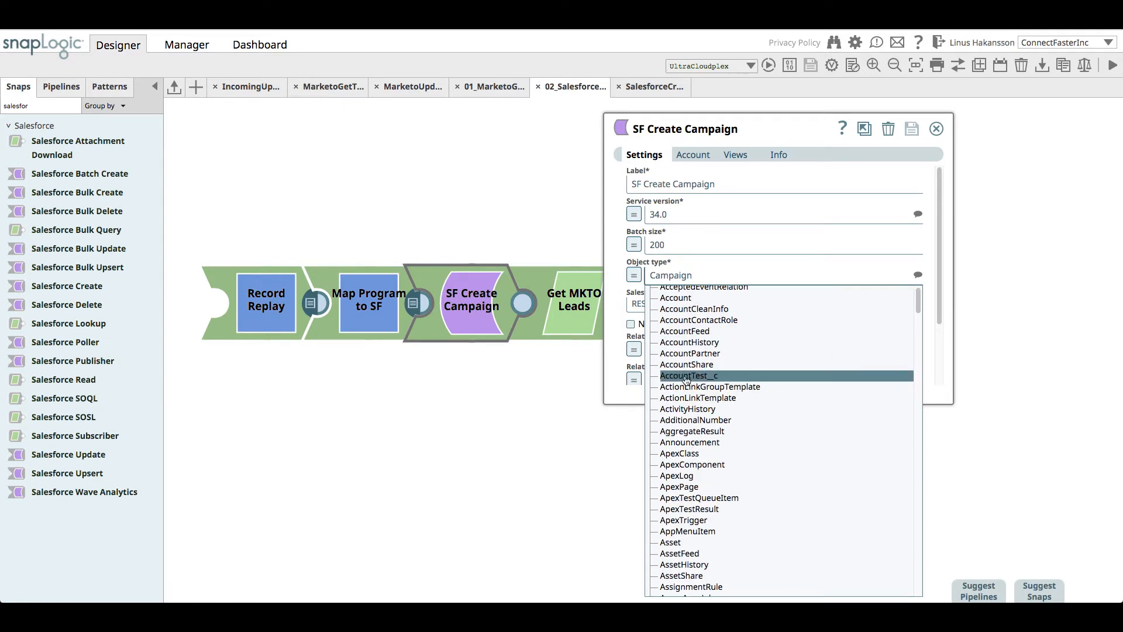
{"action": "left_click", "coordinate": [614, 274]}
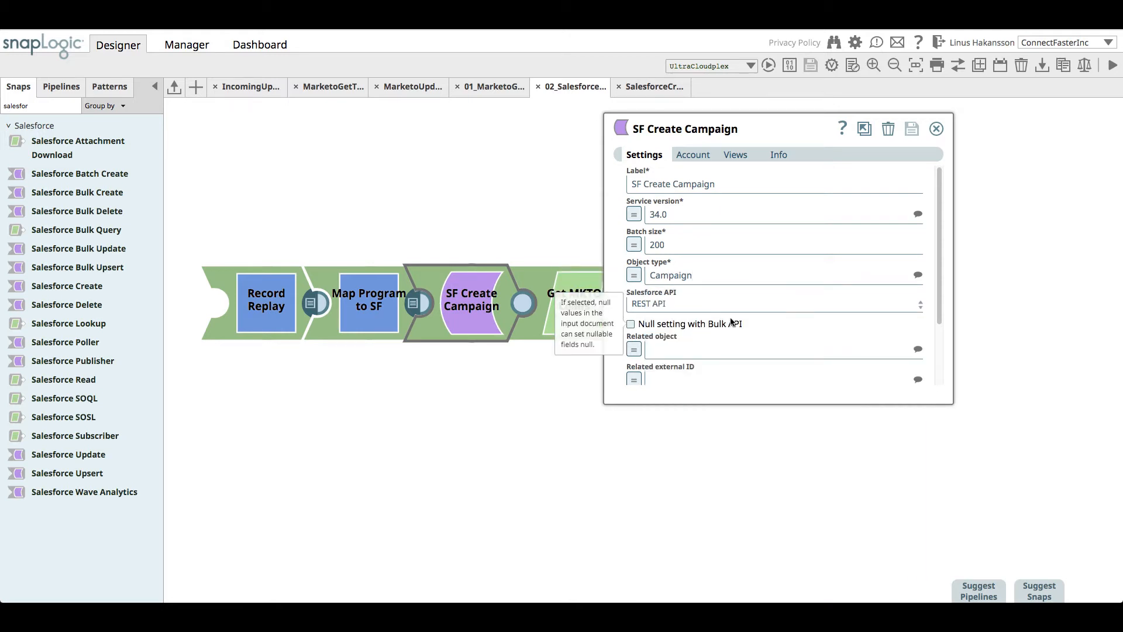
{"action": "left_click", "coordinate": [936, 128]}
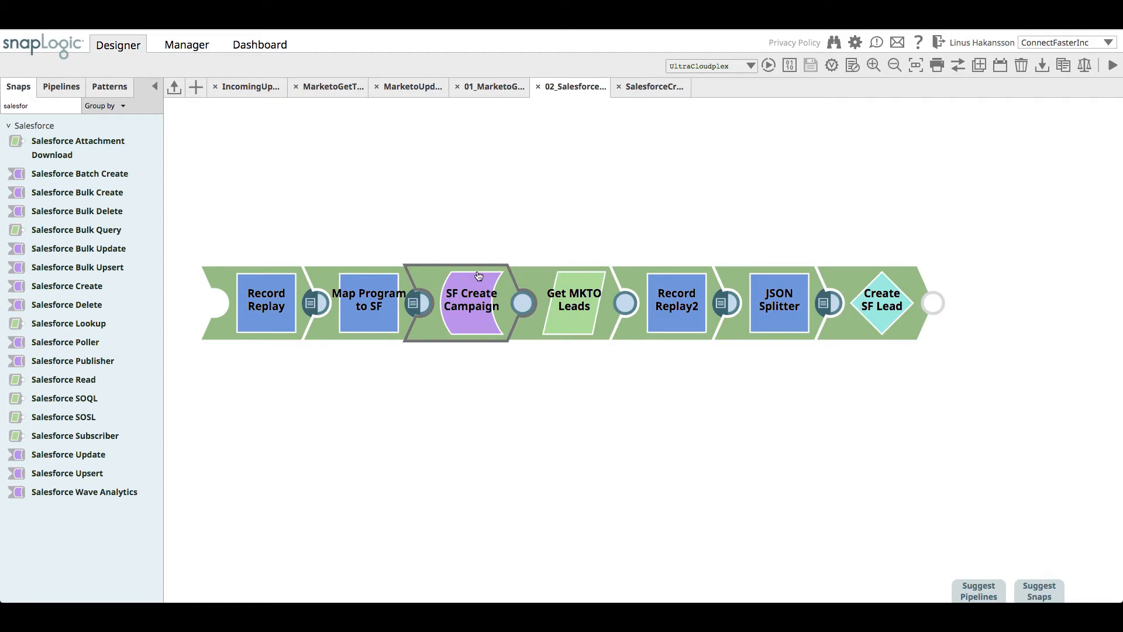
- In the Map Program to SF snap, clear the $Type mapping's expression, remap it to channel from the input schema, and discard the changes
{"action": "left_click", "coordinate": [366, 329]}
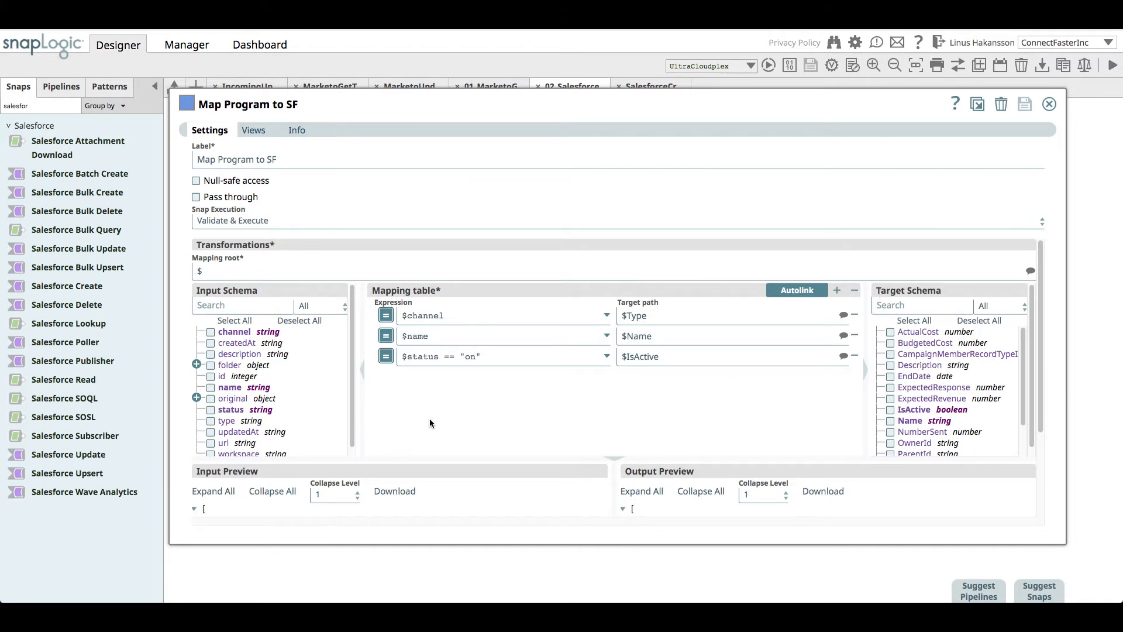
{"action": "scroll", "coordinate": [353, 404], "scroll_direction": "down", "scroll_amount": 1}
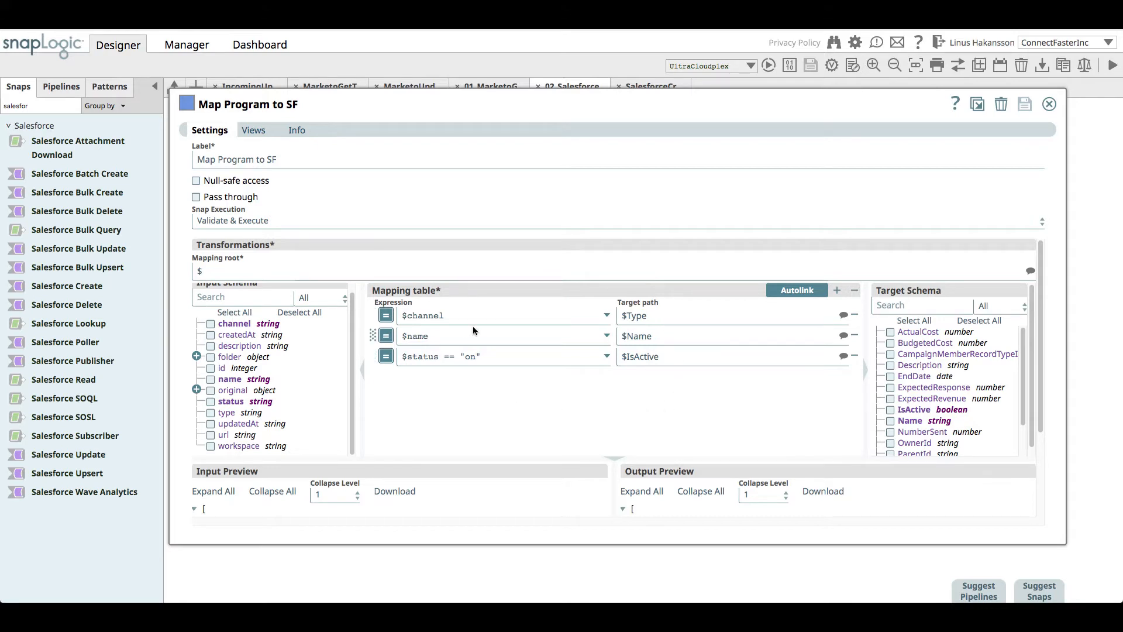
{"action": "double_click", "coordinate": [433, 316]}
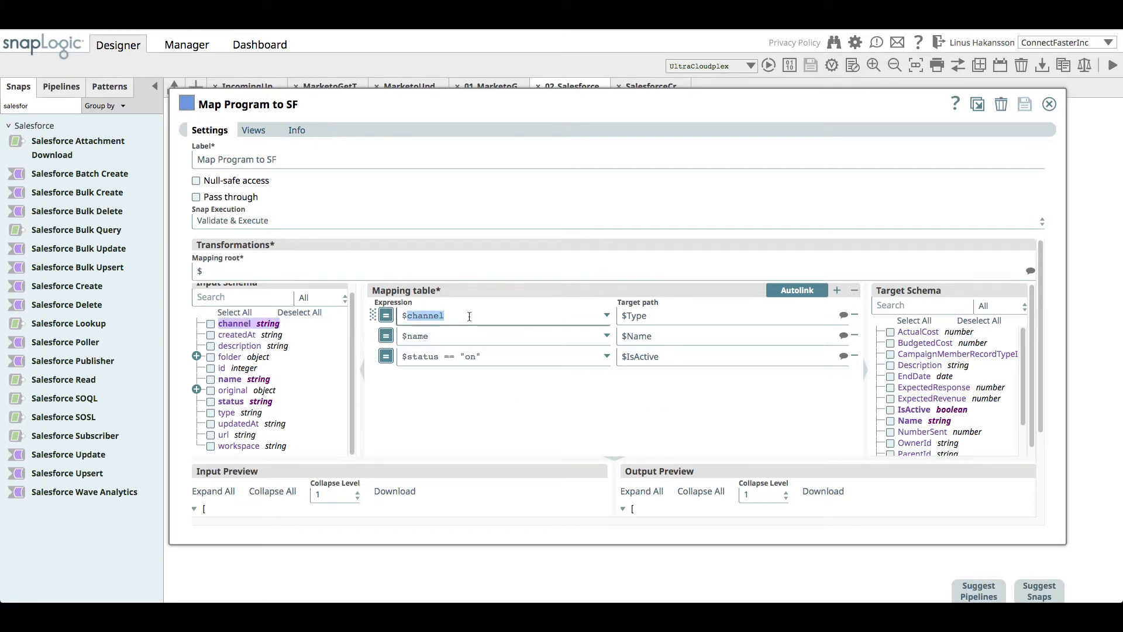
{"action": "key", "text": "BackSpace"}
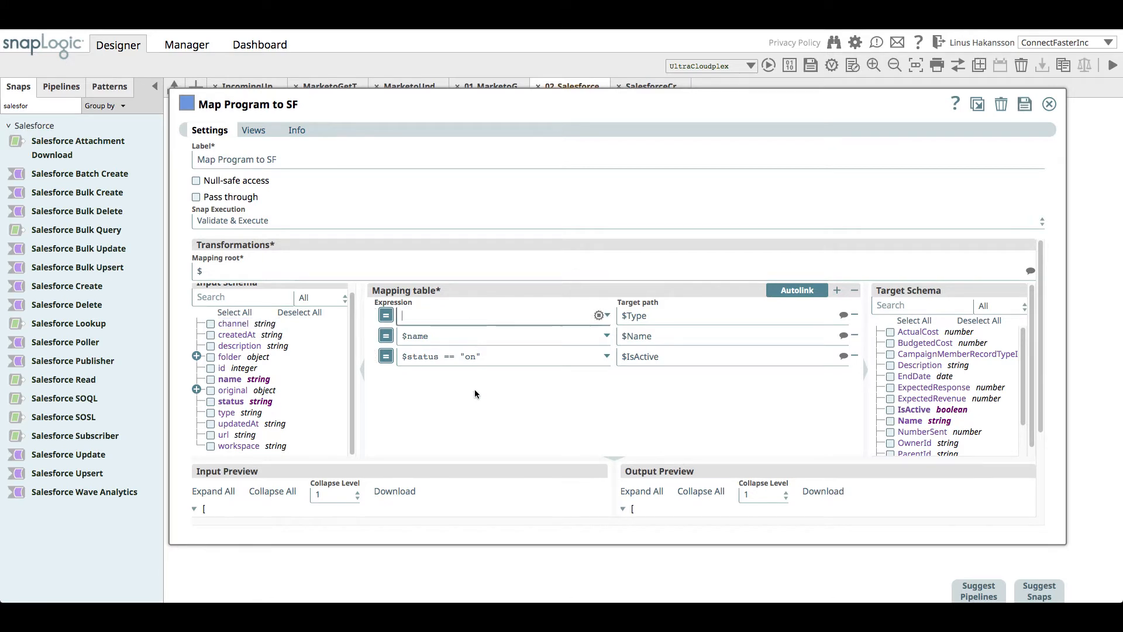
{"action": "left_click_drag", "start_coordinate": [233, 324], "coordinate": [419, 315]}
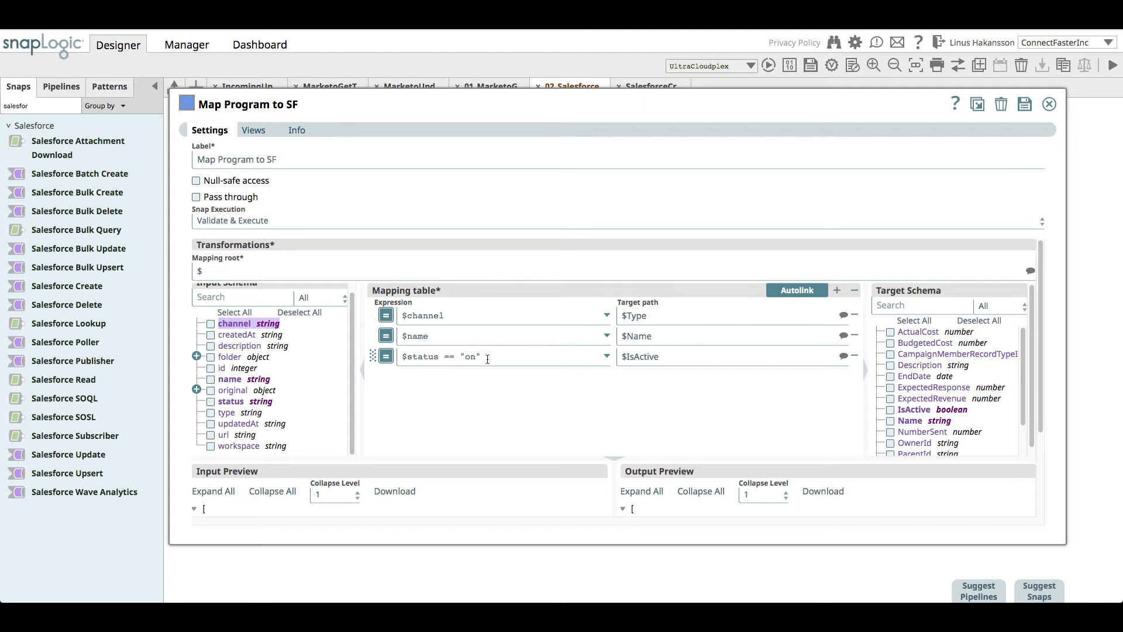
{"action": "type", "text": "\""}
{"action": "left_click", "coordinate": [1049, 104]}
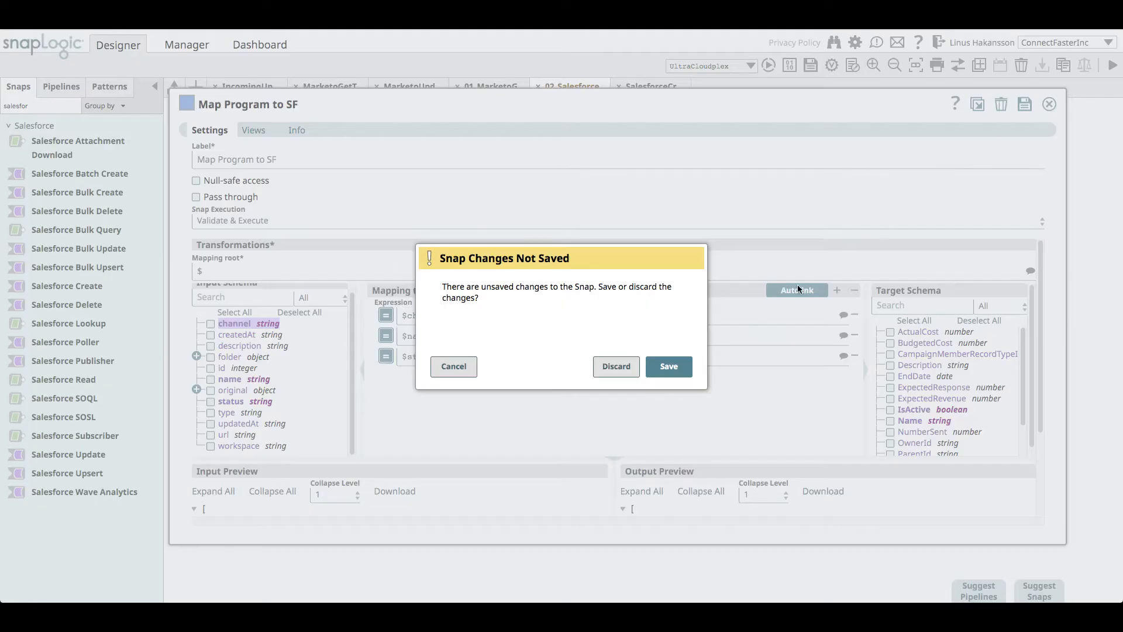
{"action": "left_click", "coordinate": [608, 366]}
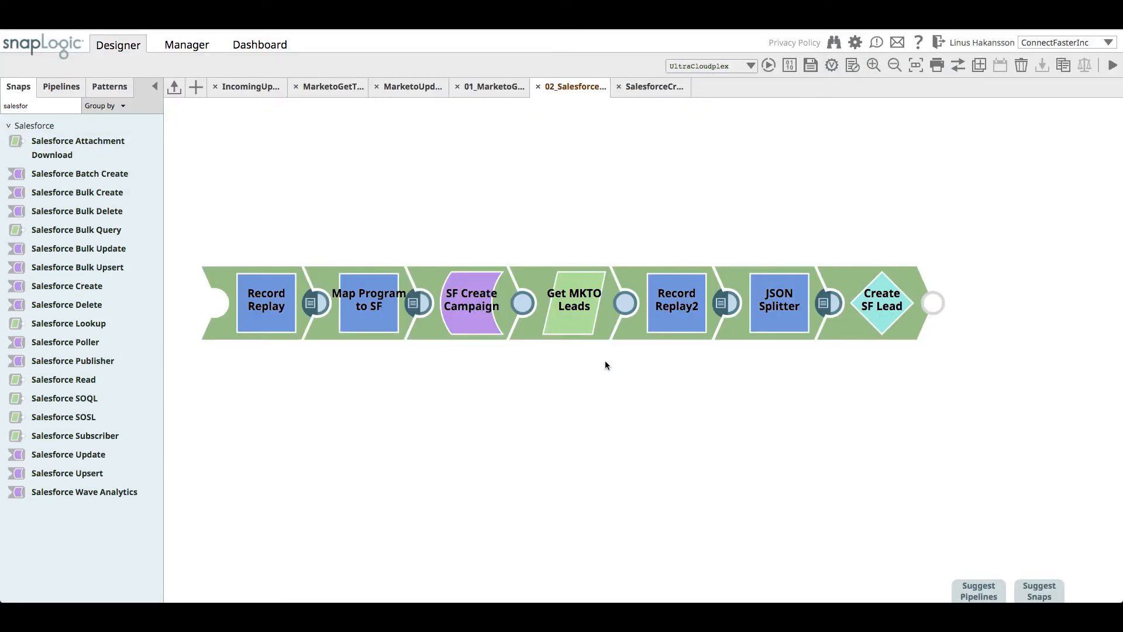
- Examine the programId reference in the Get MKTO Leads service URL and check the matching parameter in the pipeline's properties
{"action": "left_click", "coordinate": [585, 329]}
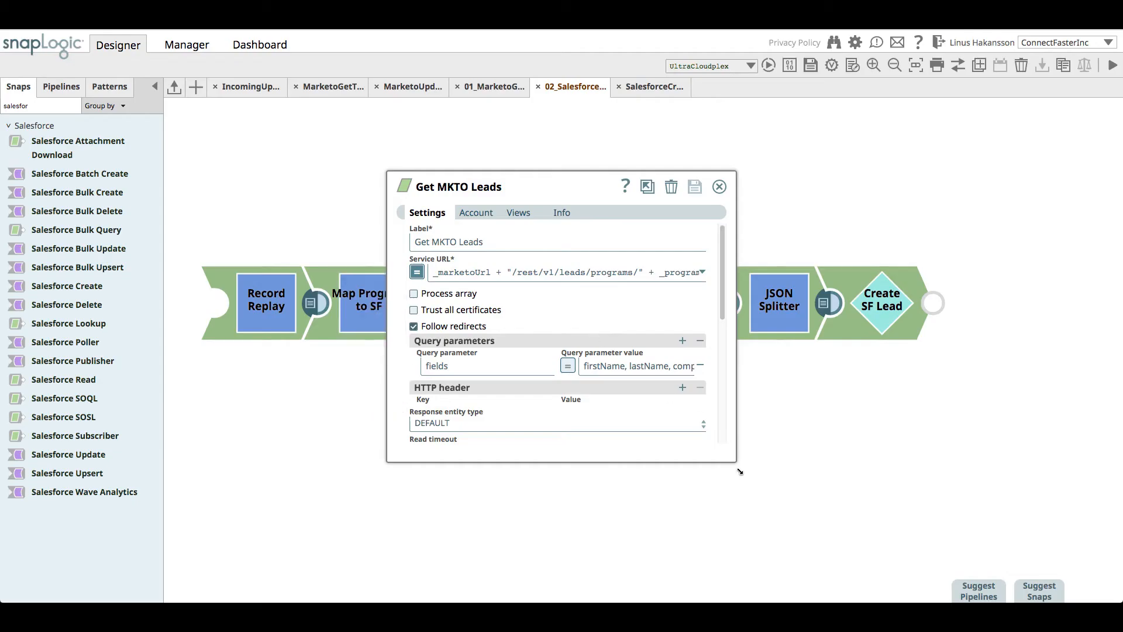
{"action": "left_click_drag", "start_coordinate": [736, 460], "coordinate": [906, 457]}
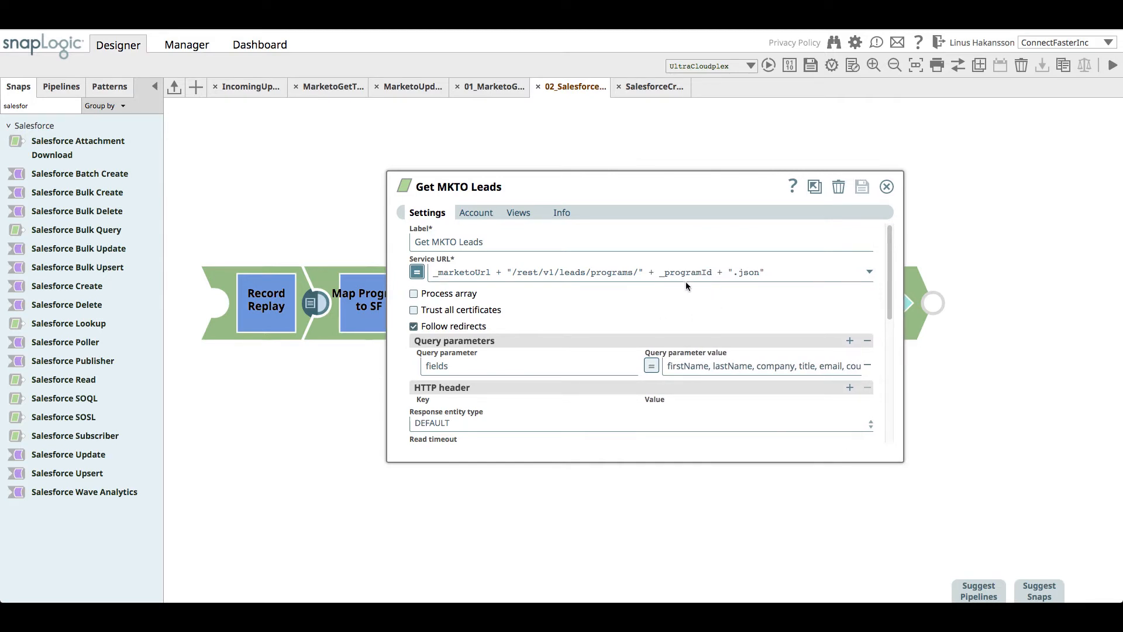
{"action": "double_click", "coordinate": [685, 272]}
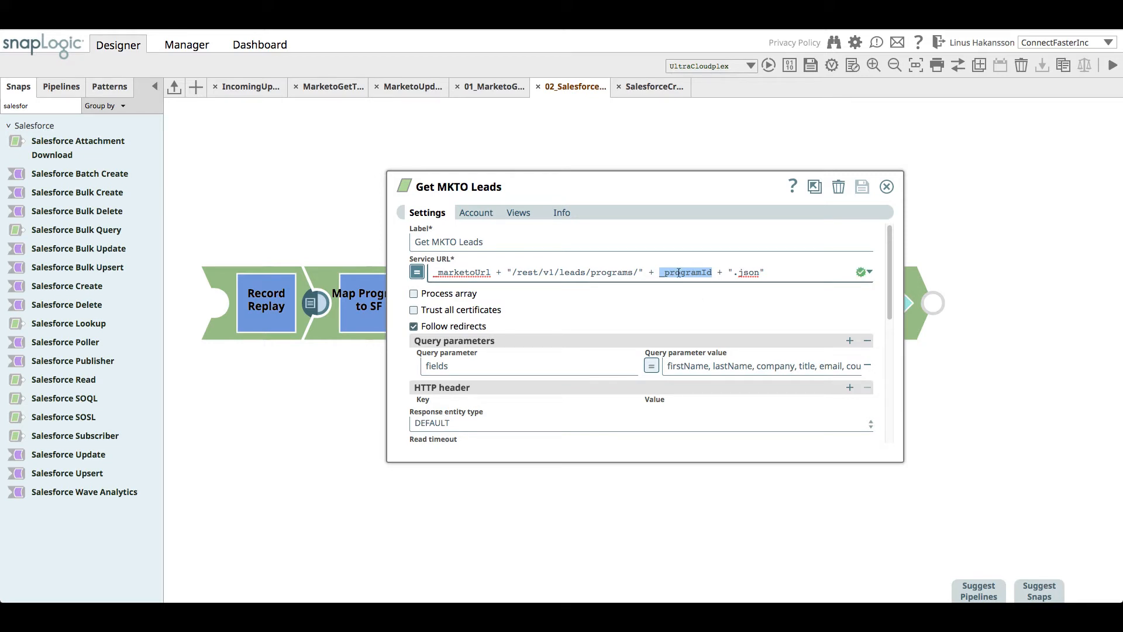
{"action": "left_click", "coordinate": [853, 65]}
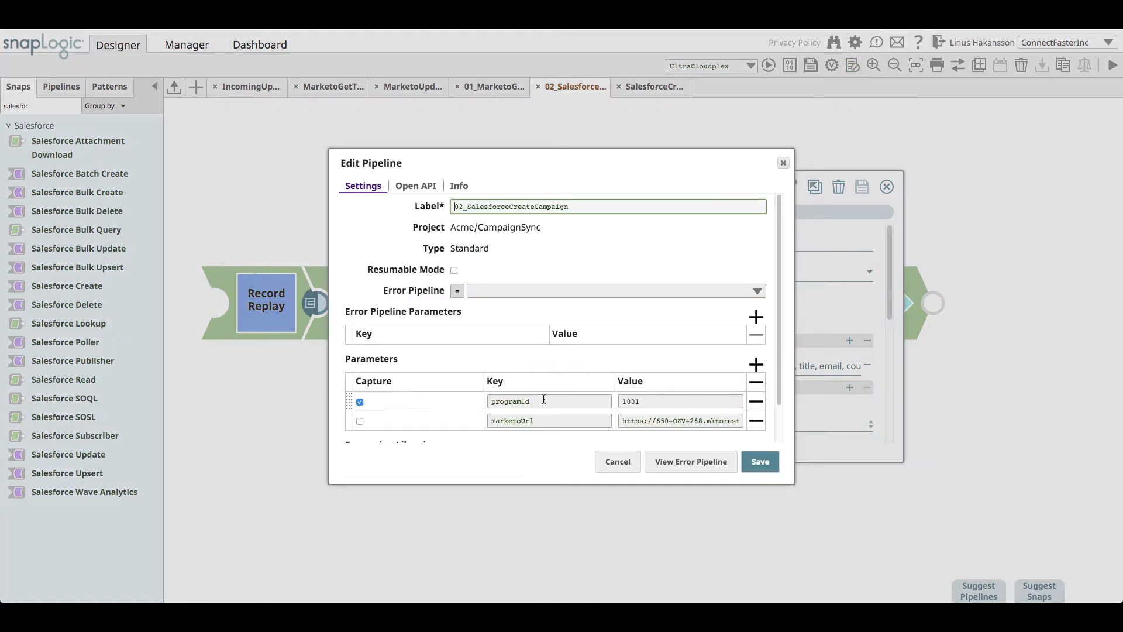
{"action": "left_click", "coordinate": [784, 163]}
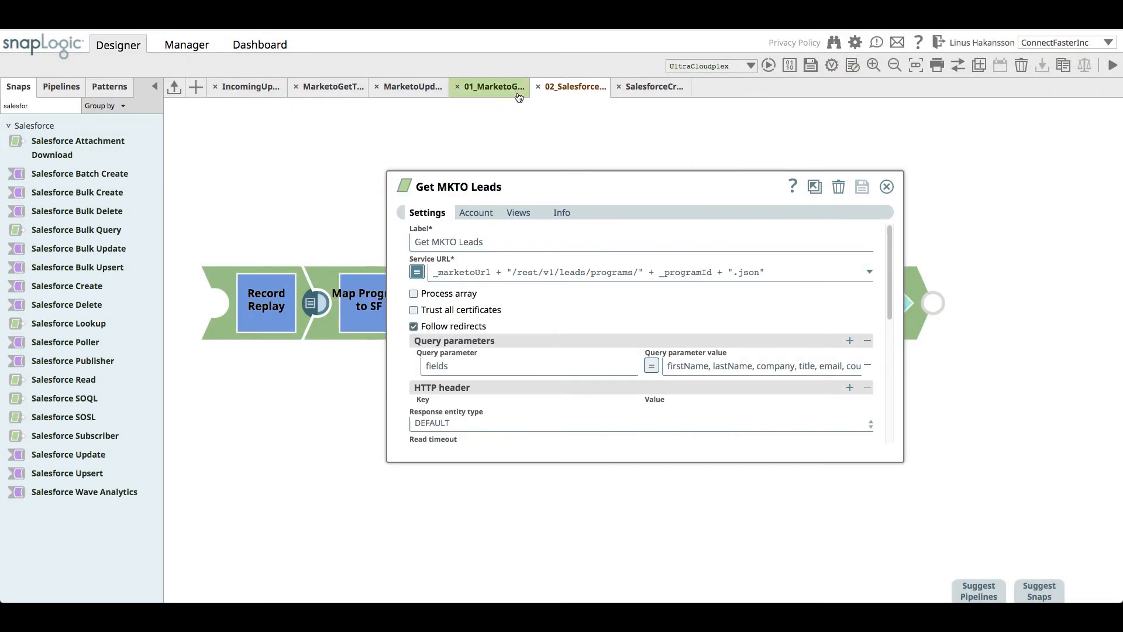
- Switch to the 01_MarketoG… pipeline and review the programId parameter passed by the Create Campaign snap
{"action": "left_click", "coordinate": [502, 89]}
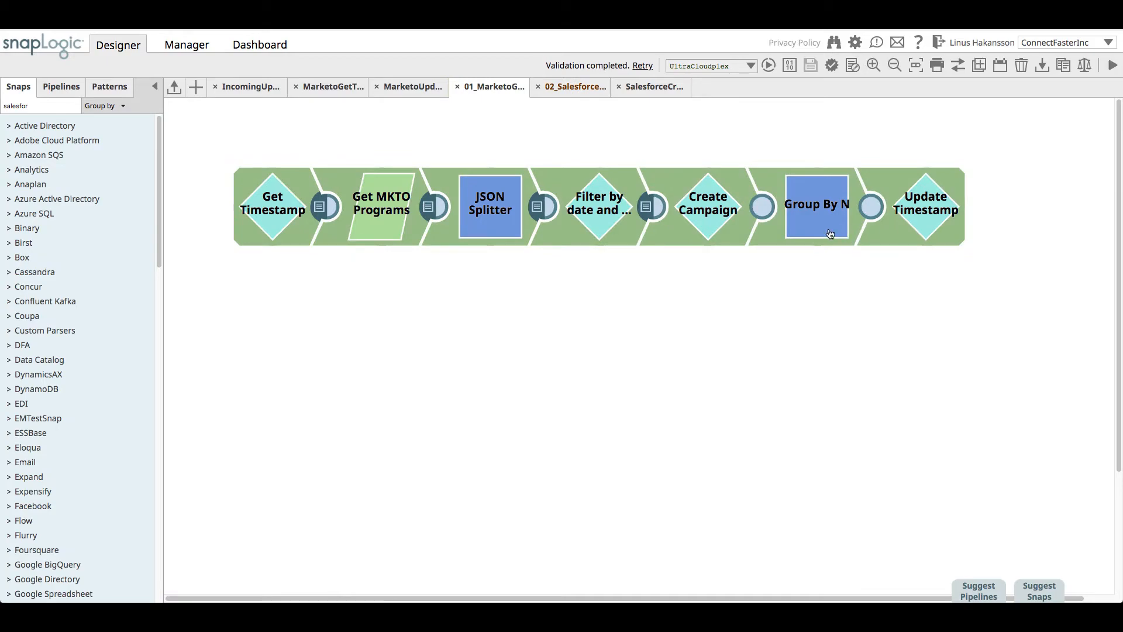
{"action": "left_click", "coordinate": [727, 233]}
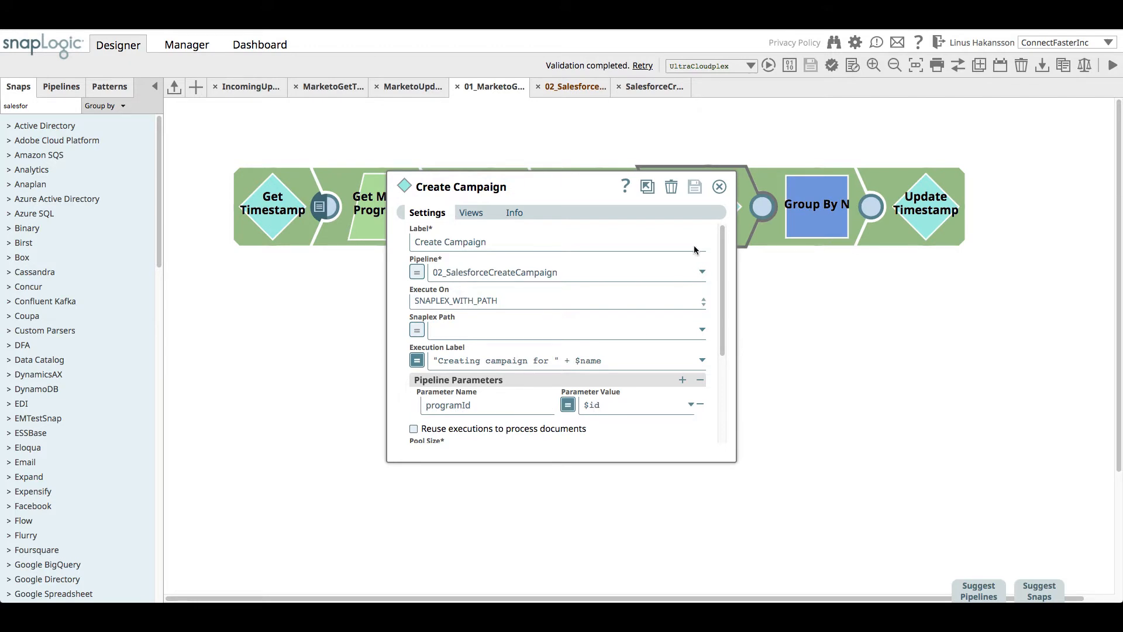
{"action": "left_click", "coordinate": [717, 191]}
- Return to the 02_Salesforce… pipeline and review the fields query parameter in the enlarged Get MKTO Leads settings, closing the snap
{"action": "left_click", "coordinate": [558, 87]}
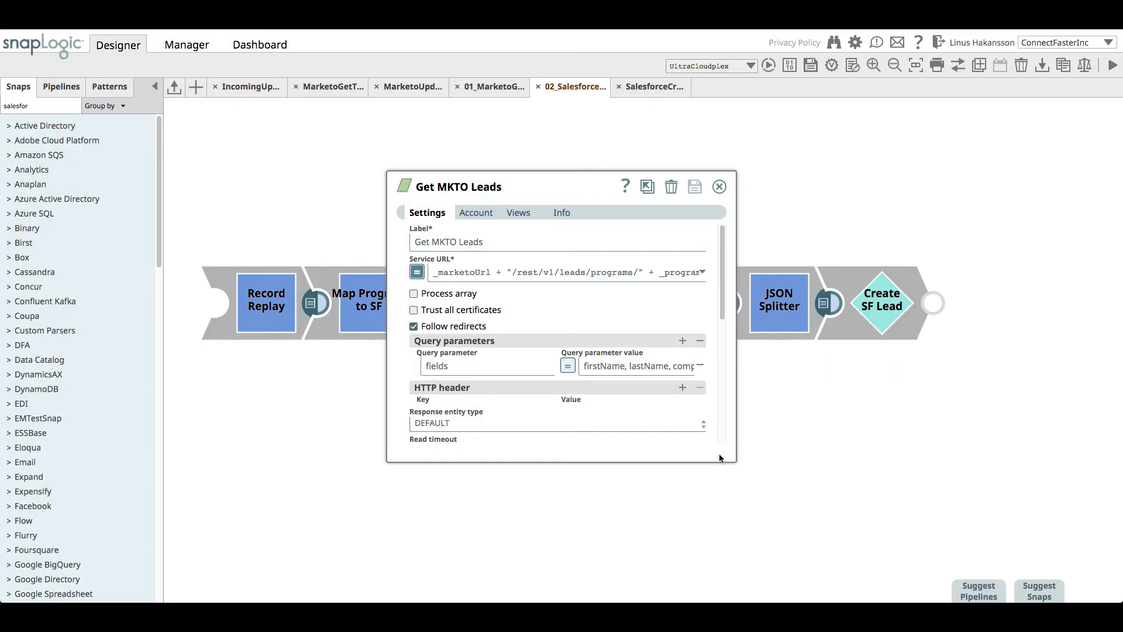
{"action": "left_click_drag", "start_coordinate": [734, 461], "coordinate": [963, 461]}
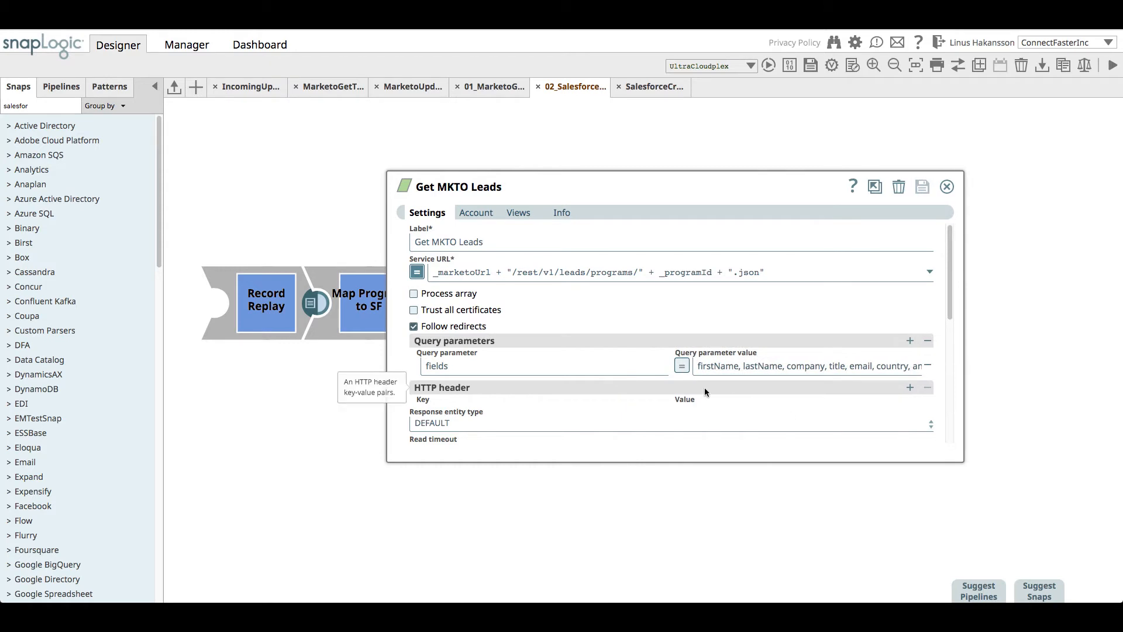
{"action": "left_click", "coordinate": [873, 187]}
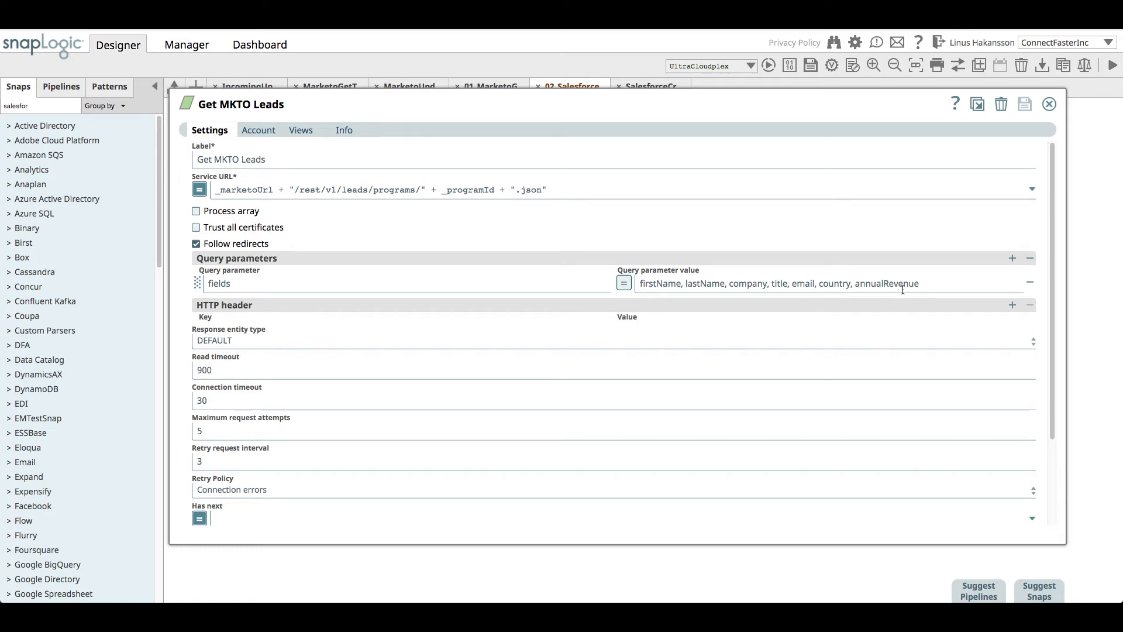
{"action": "left_click", "coordinate": [1049, 104]}
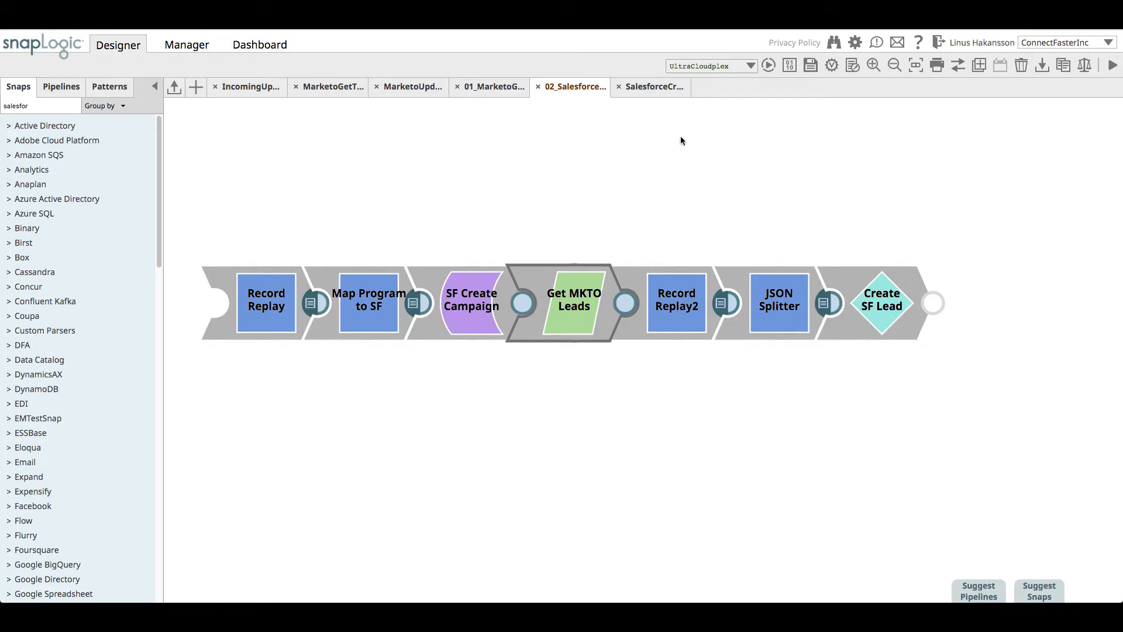
{"action": "left_click", "coordinate": [711, 157]}
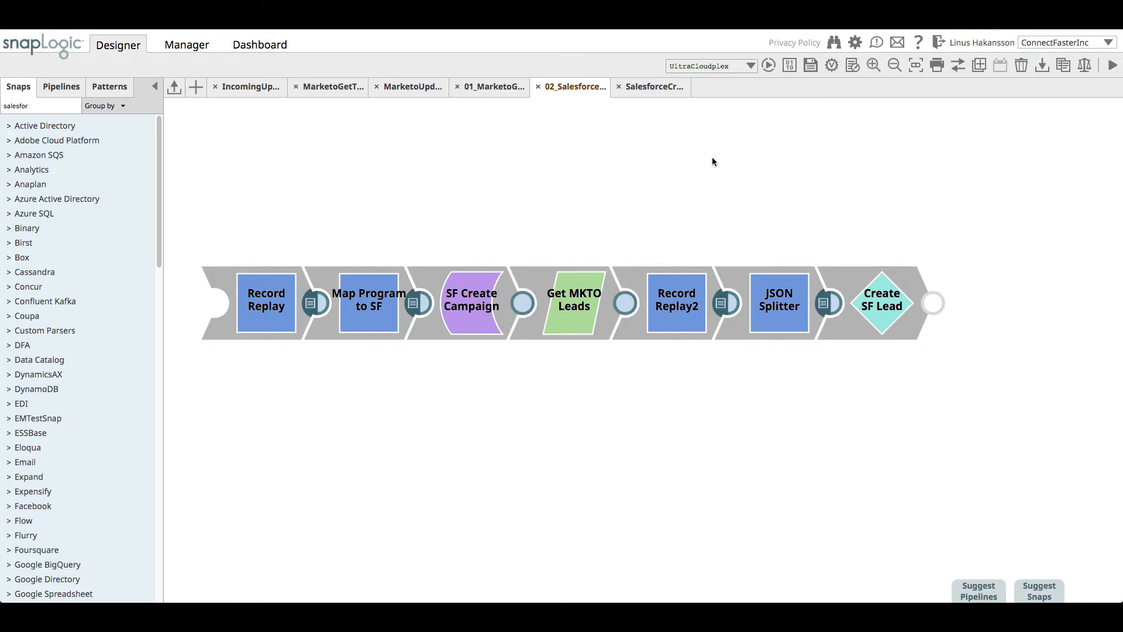
- Examine the JSON Splitter output preview as a table of lead records
{"action": "left_click", "coordinate": [824, 303]}
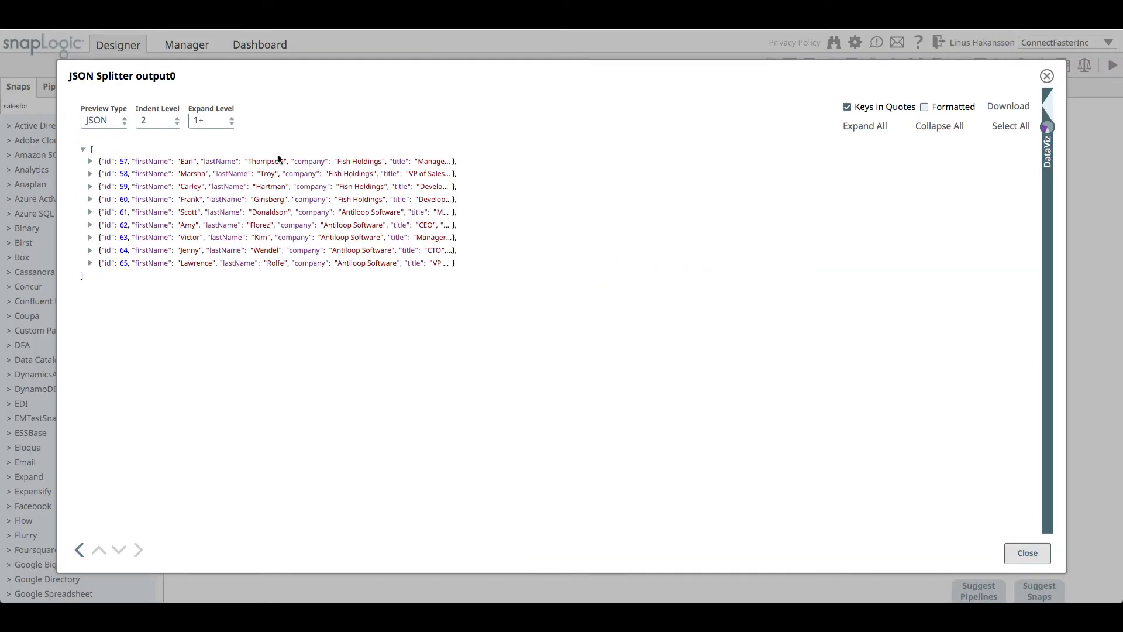
{"action": "left_click", "coordinate": [104, 120]}
{"action": "left_click", "coordinate": [100, 151]}
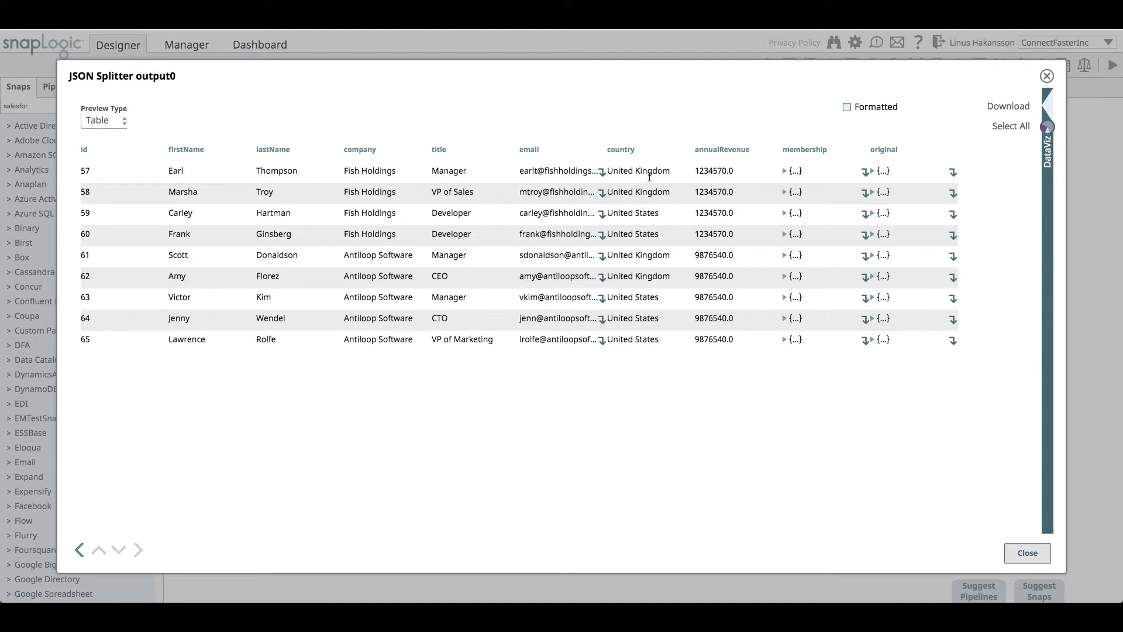
{"action": "left_click", "coordinate": [1046, 76]}
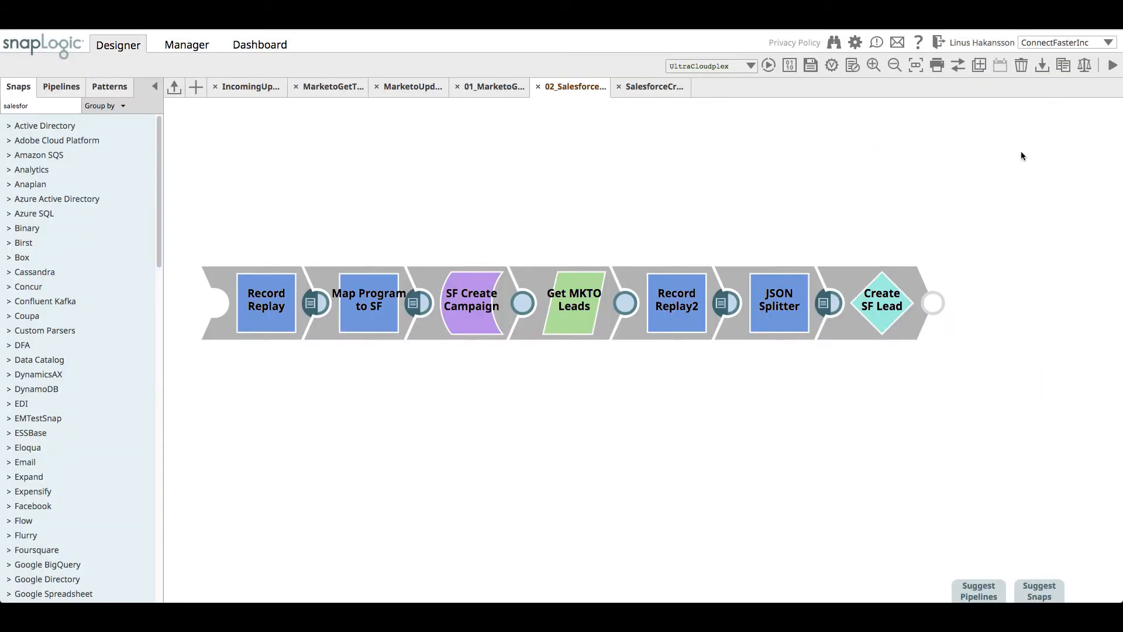
- Review the Create SF Lead snap's target pipeline and re-examine the lead records in the JSON Splitter output preview
{"action": "left_click", "coordinate": [907, 333]}
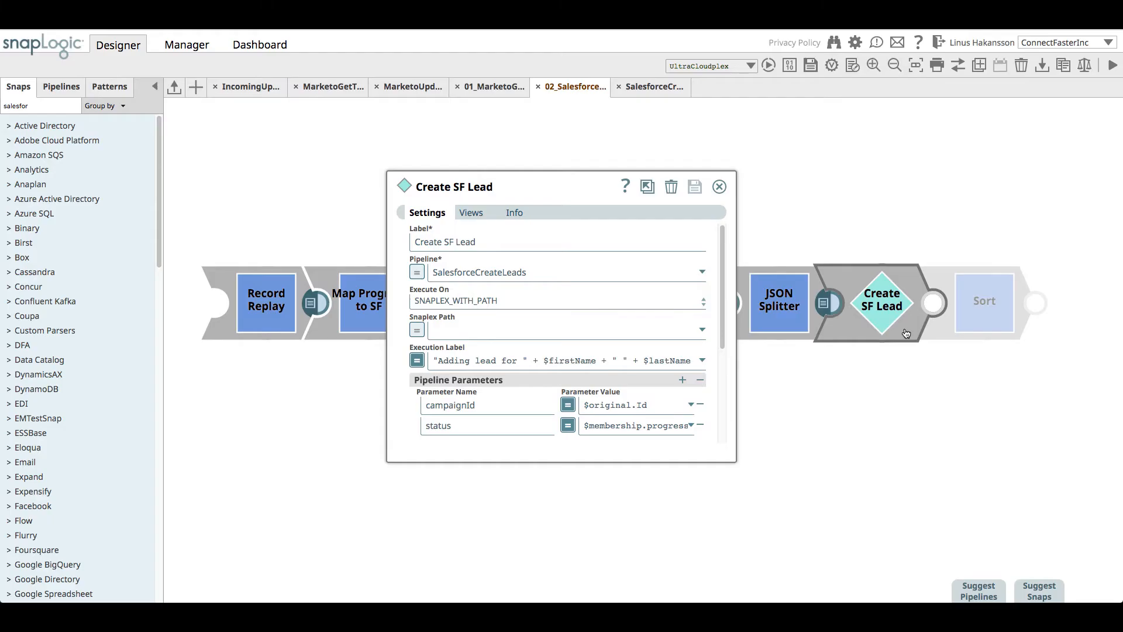
{"action": "left_click", "coordinate": [719, 187]}
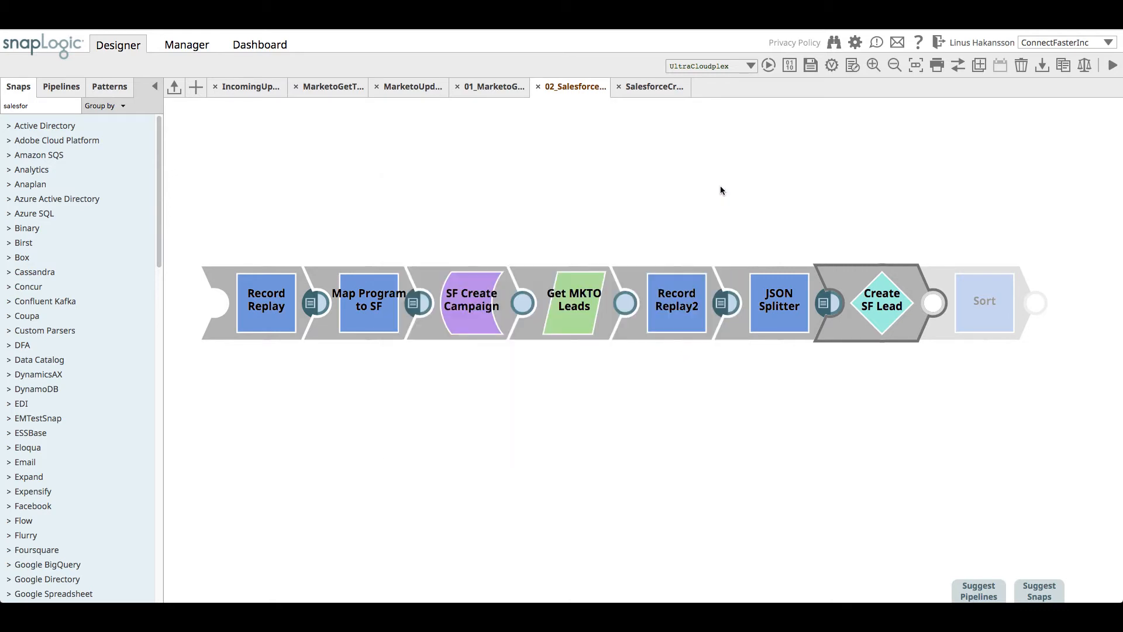
{"action": "left_click", "coordinate": [824, 304]}
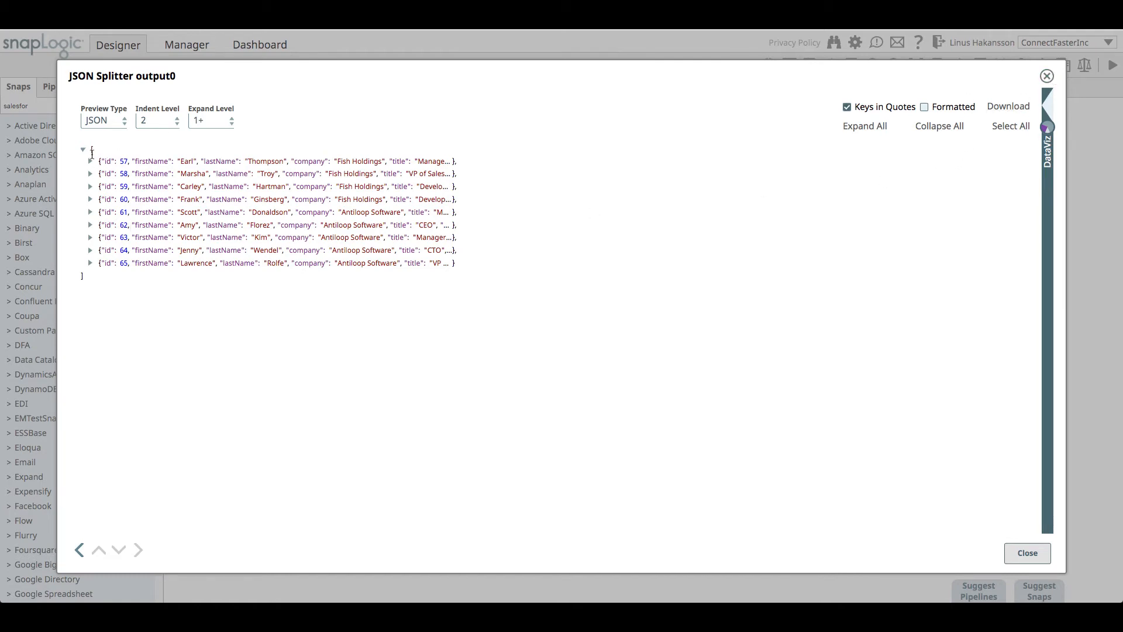
{"action": "left_click", "coordinate": [1044, 78]}
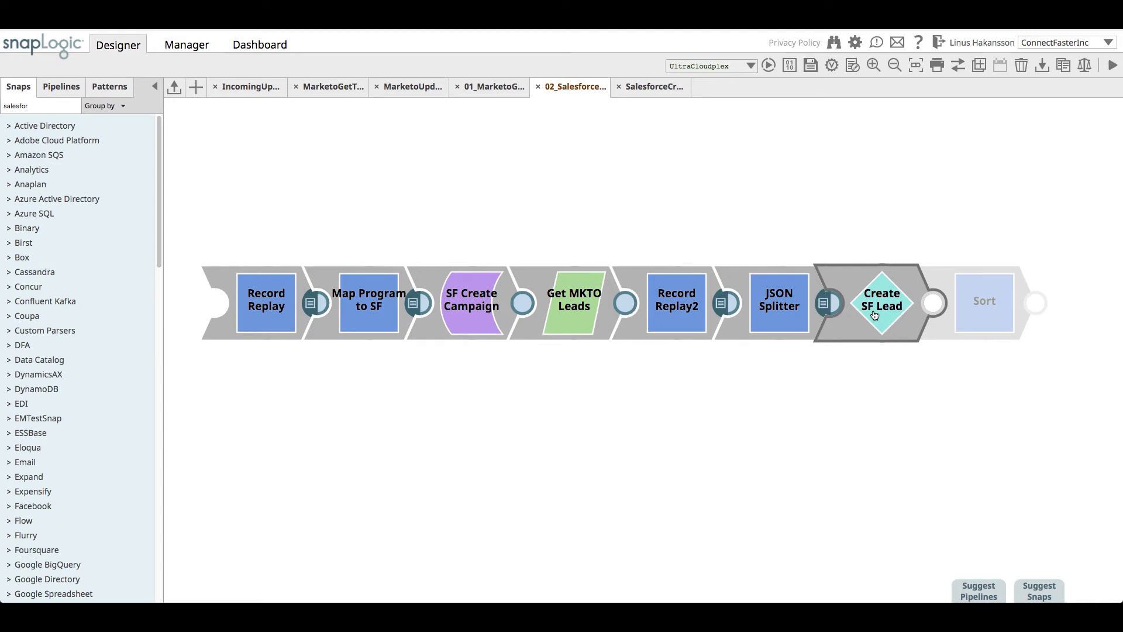
{"action": "left_click", "coordinate": [822, 304]}
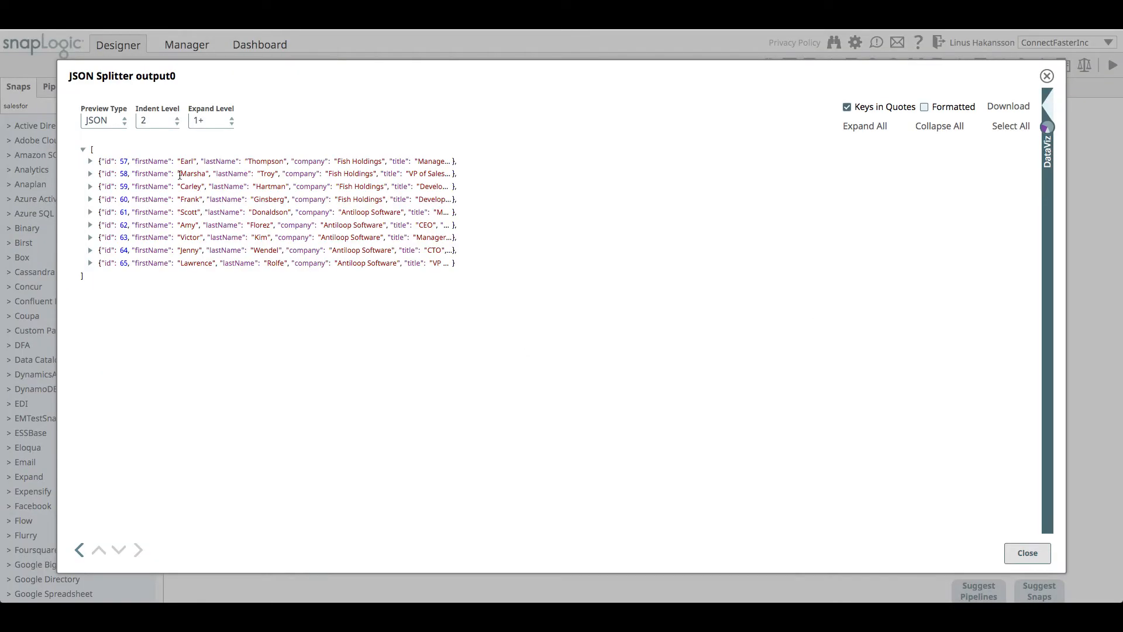
{"action": "left_click", "coordinate": [1046, 76]}
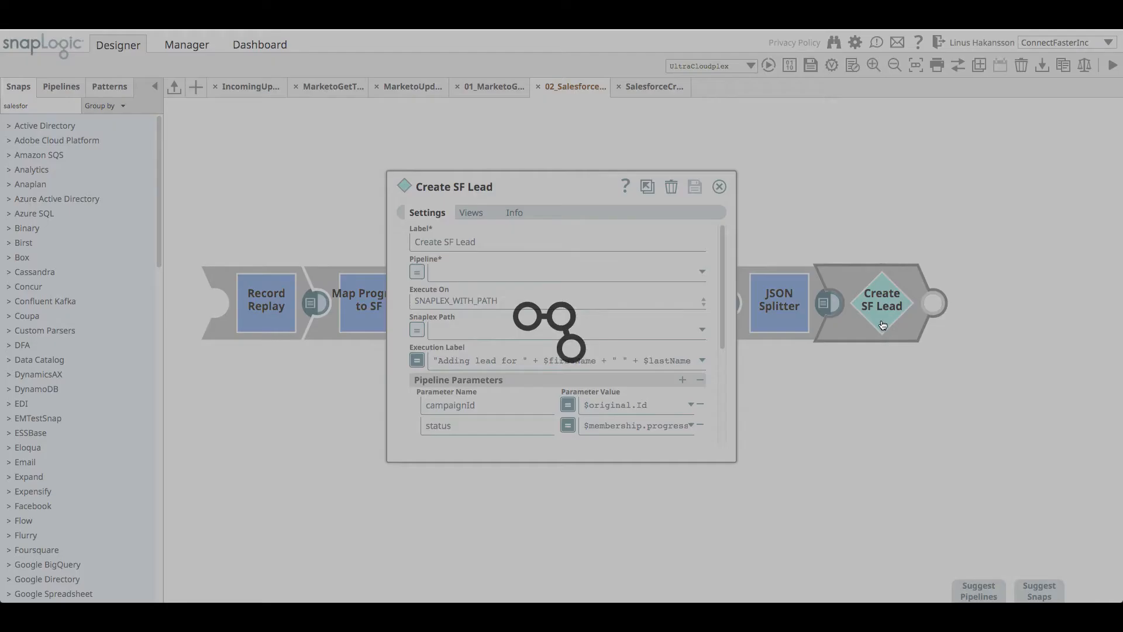
- Examine the campaignId and status pipeline parameters and the pool size in the Create SF Lead snap, then close it
{"action": "left_click", "coordinate": [903, 320]}
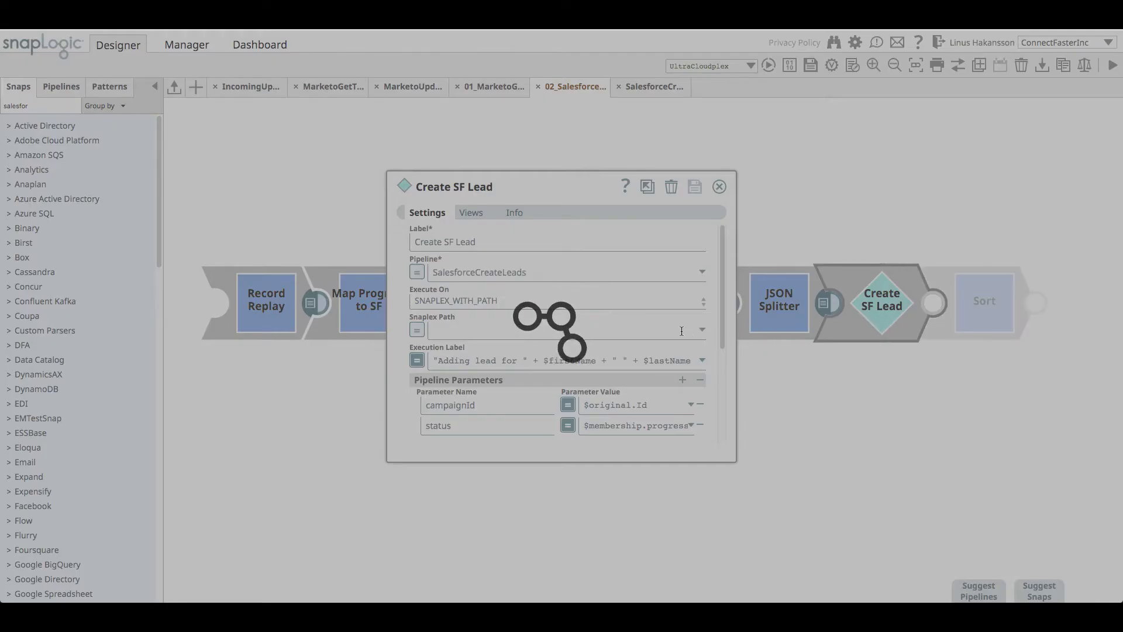
{"action": "scroll", "coordinate": [679, 331], "scroll_direction": "down", "scroll_amount": 3}
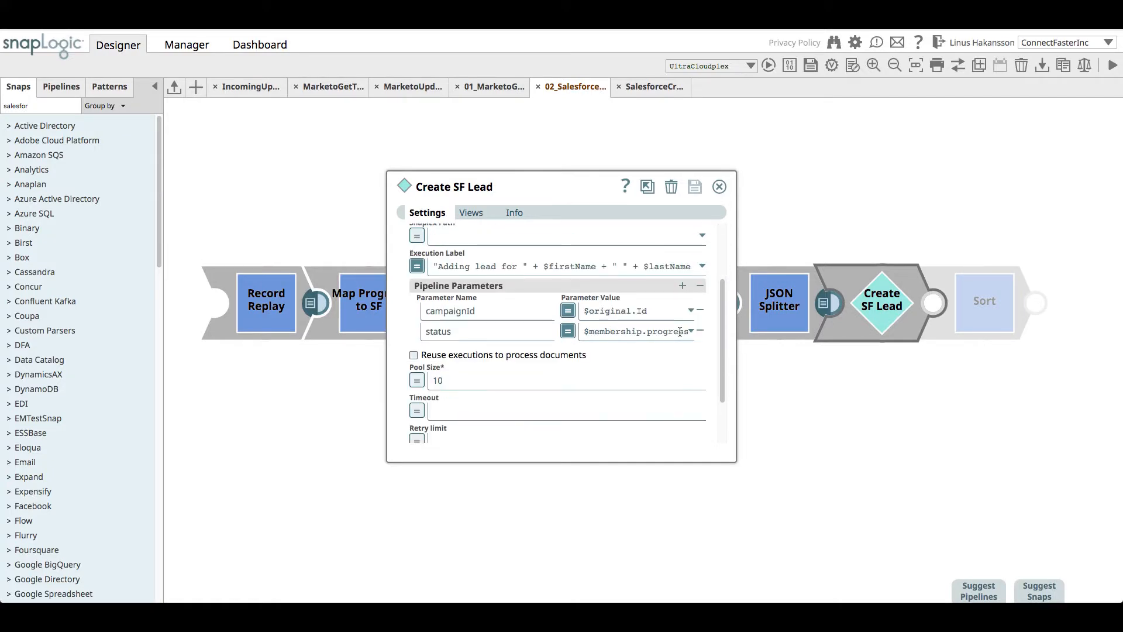
{"action": "left_click_drag", "start_coordinate": [734, 461], "coordinate": [868, 495]}
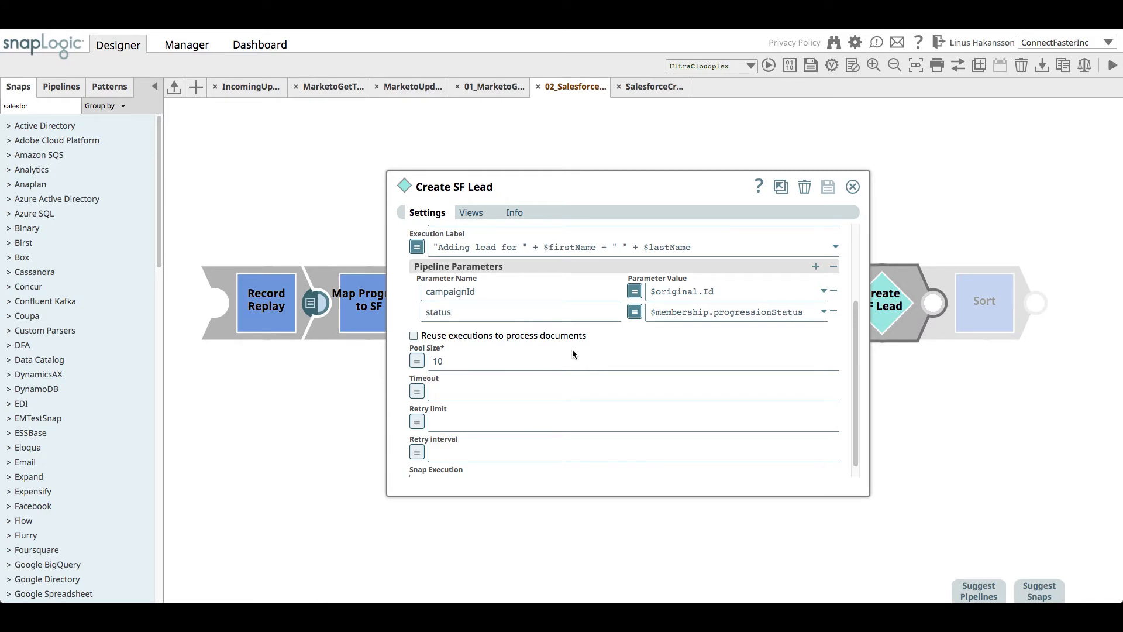
{"action": "left_click", "coordinate": [851, 188]}
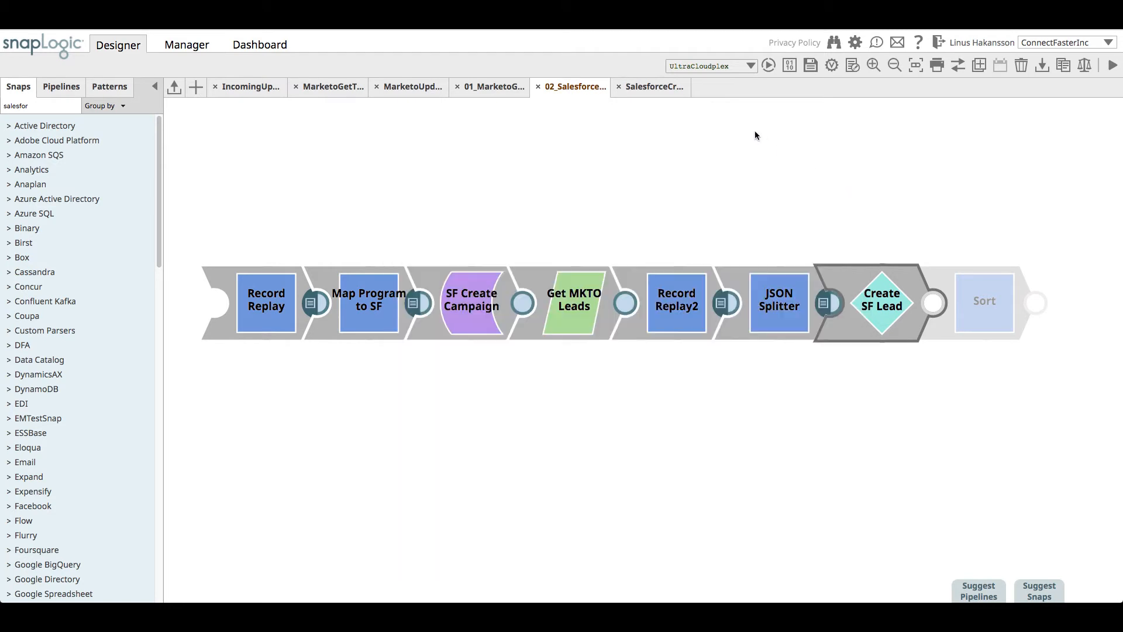
- Switch to the SalesforceCr… pipeline and examine the sample lead in the first Record Replay1 snap's output preview
{"action": "left_click", "coordinate": [656, 87]}
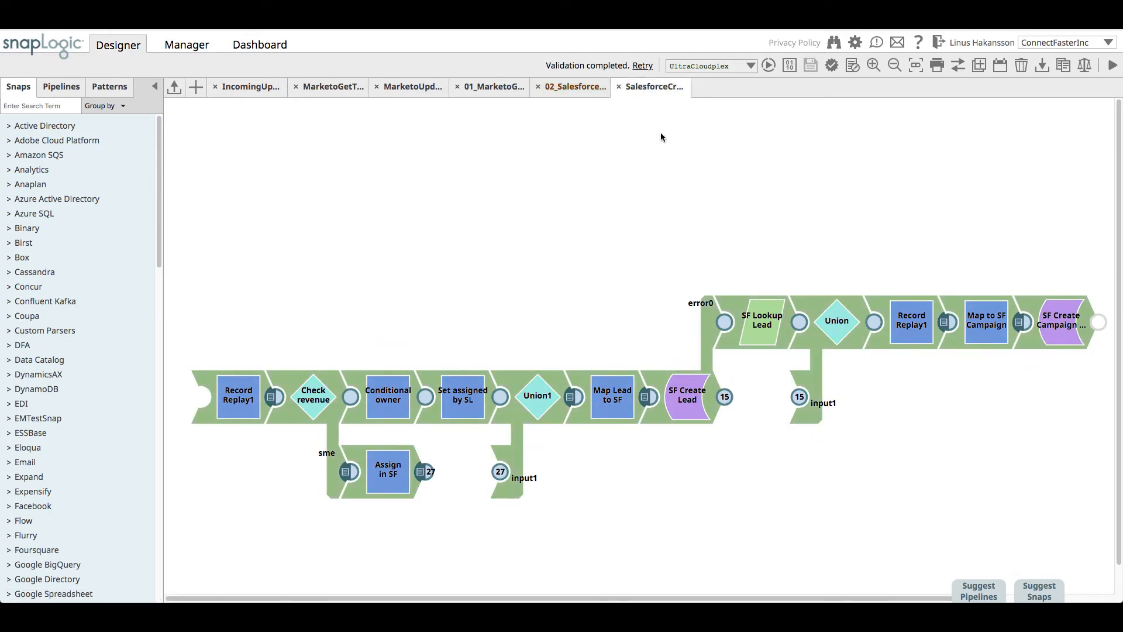
{"action": "left_click", "coordinate": [271, 399]}
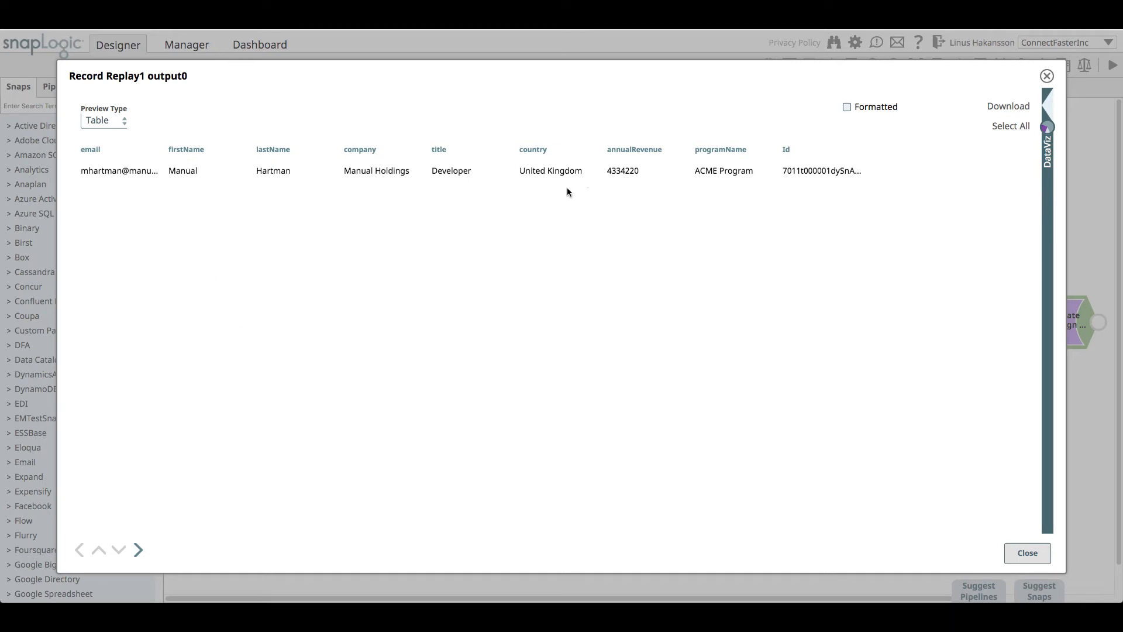
{"action": "left_click", "coordinate": [1046, 76]}
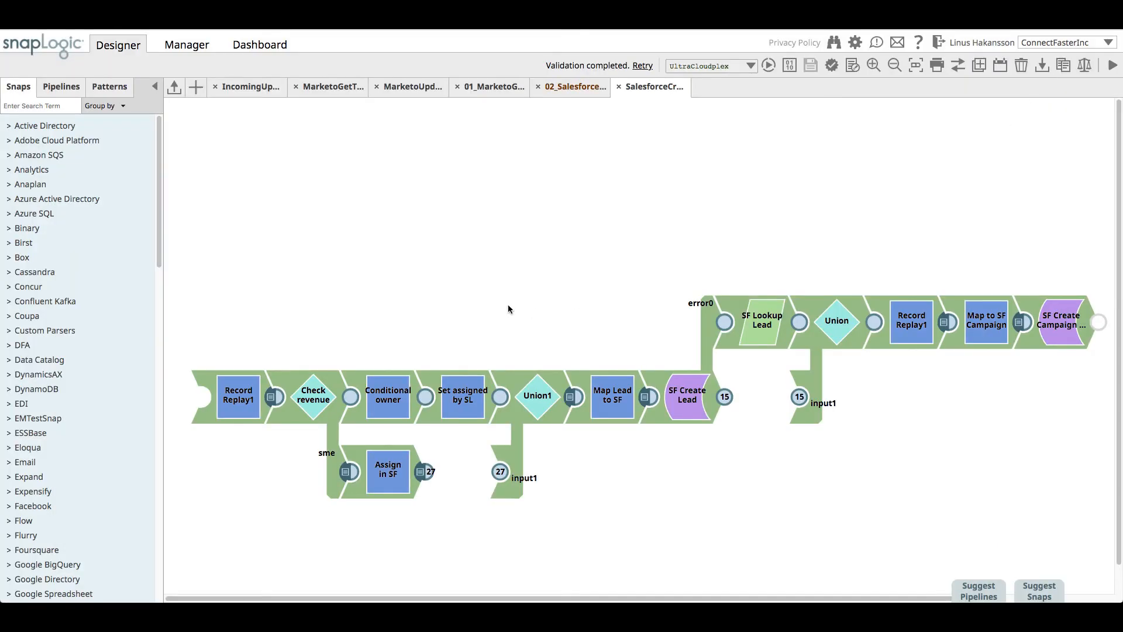
- Enlarge the Check revenue snap's settings and examine its annualRevenue routing expressions for the large and sme outputs
{"action": "left_click", "coordinate": [323, 411]}
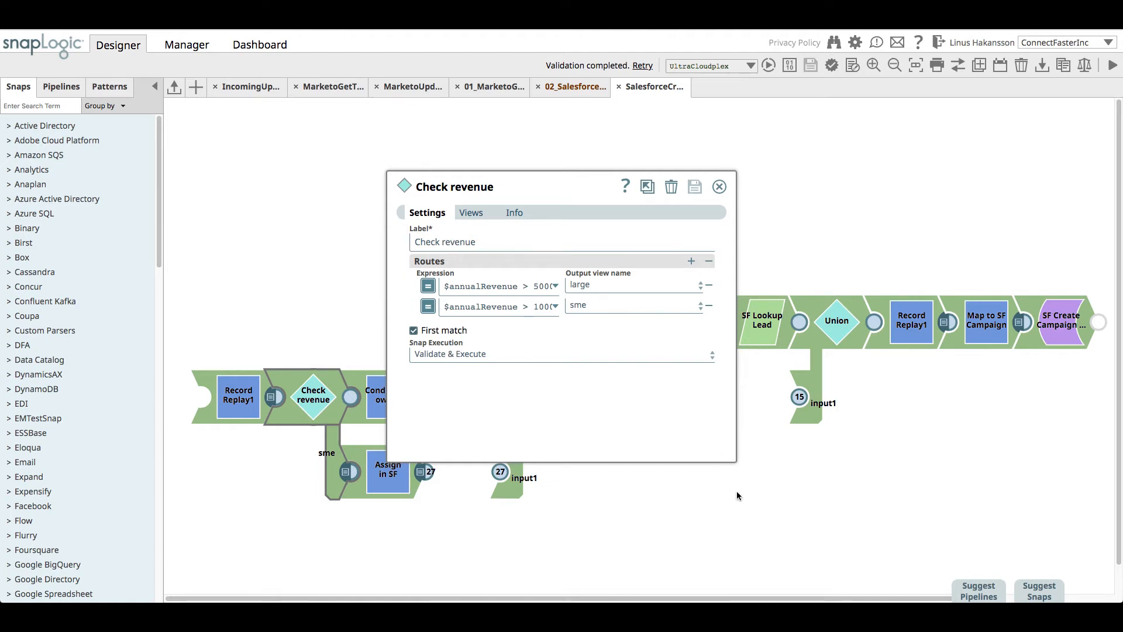
{"action": "left_click_drag", "start_coordinate": [735, 462], "coordinate": [897, 463]}
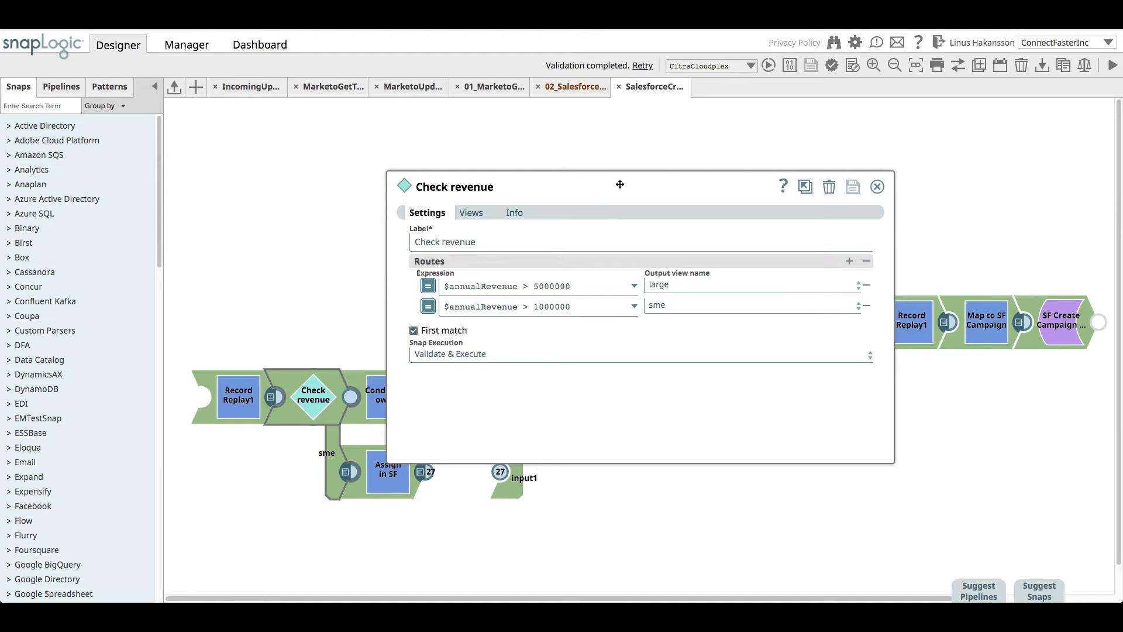
{"action": "left_click_drag", "start_coordinate": [619, 183], "coordinate": [576, 86]}
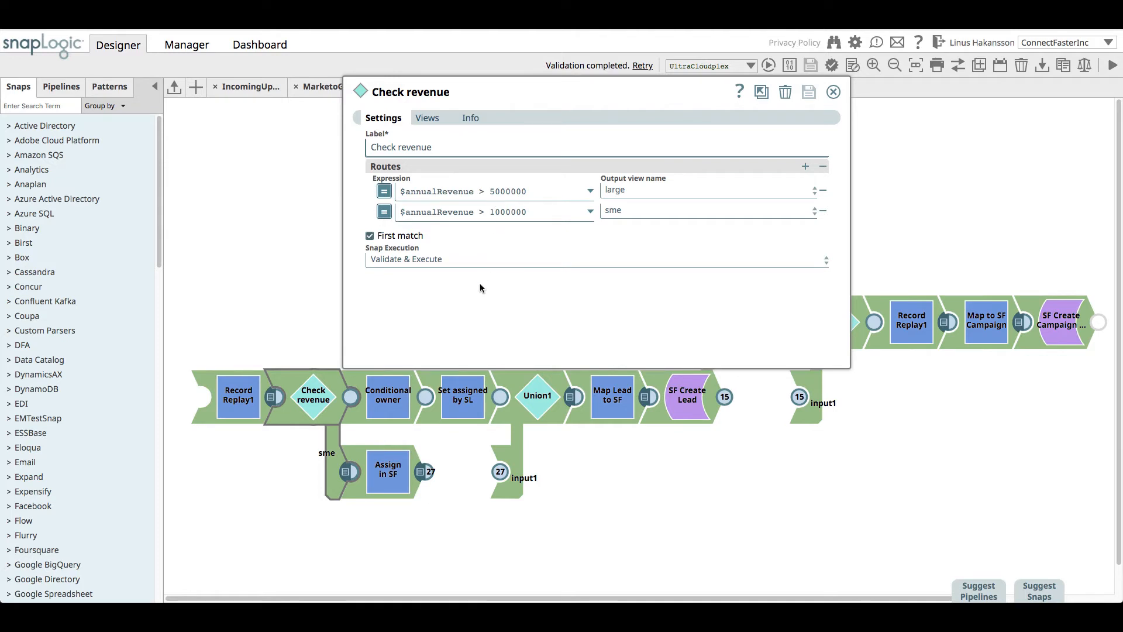
{"action": "left_click", "coordinate": [815, 94]}
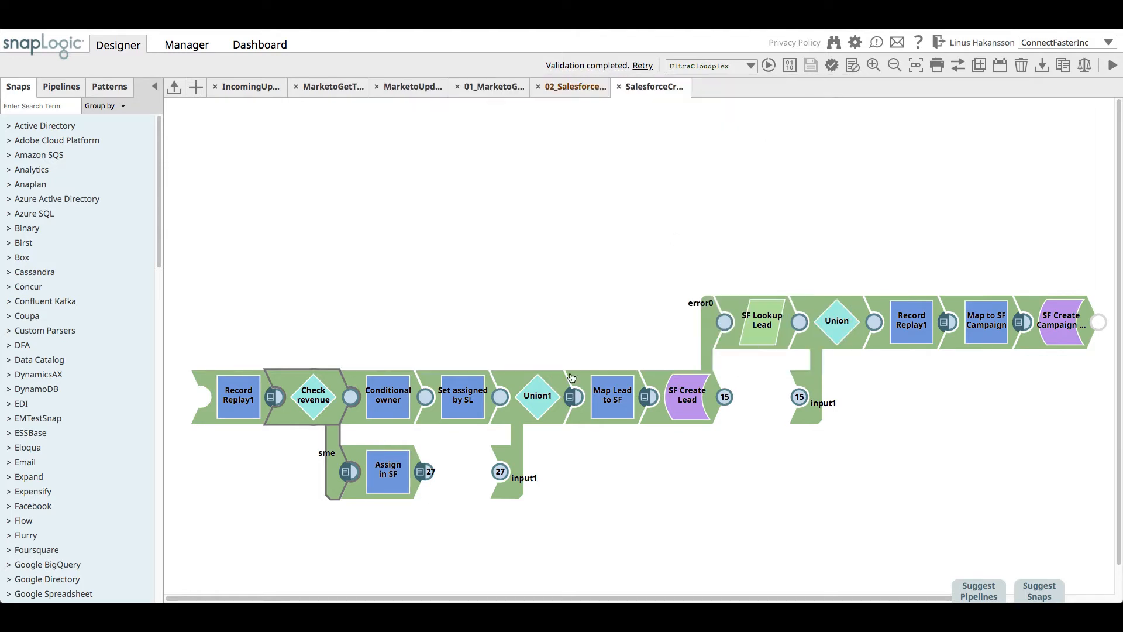
- Examine the lead in the Check revenue sme output preview and the ownerAssigned mapping in the Assign in SF snap
{"action": "left_click", "coordinate": [349, 471]}
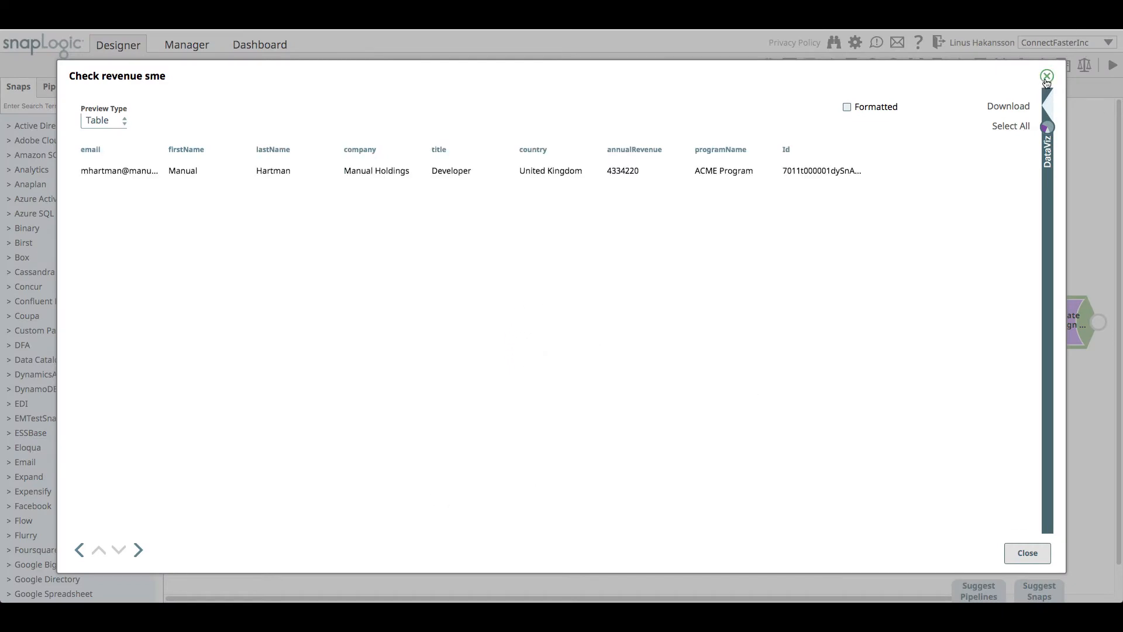
{"action": "left_click", "coordinate": [1046, 77]}
{"action": "left_click", "coordinate": [464, 490]}
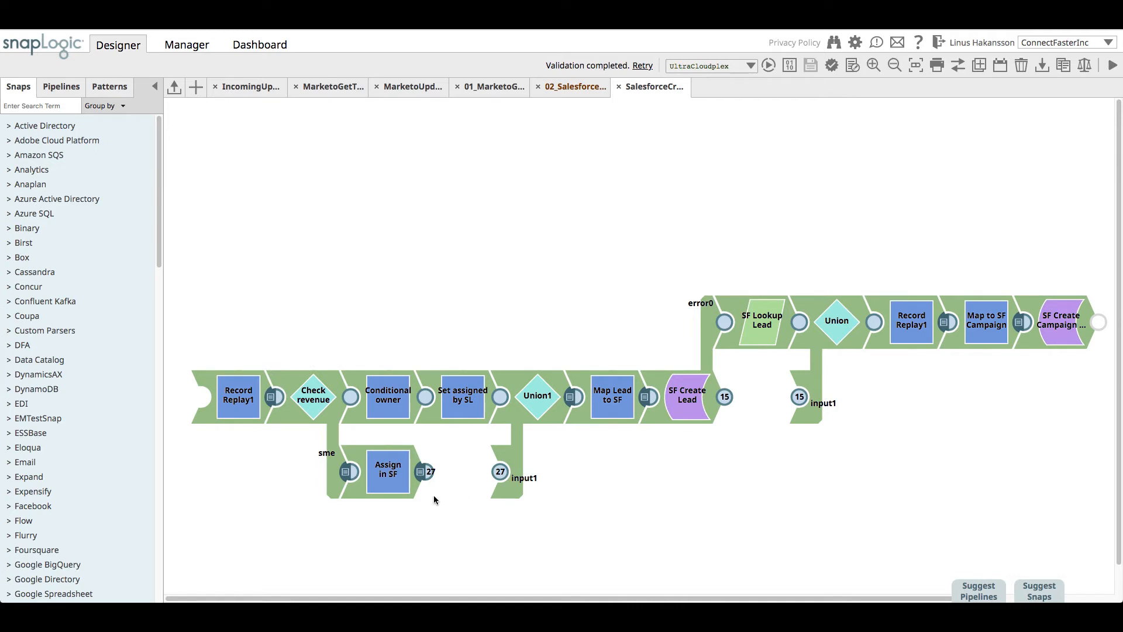
{"action": "left_click", "coordinate": [398, 483]}
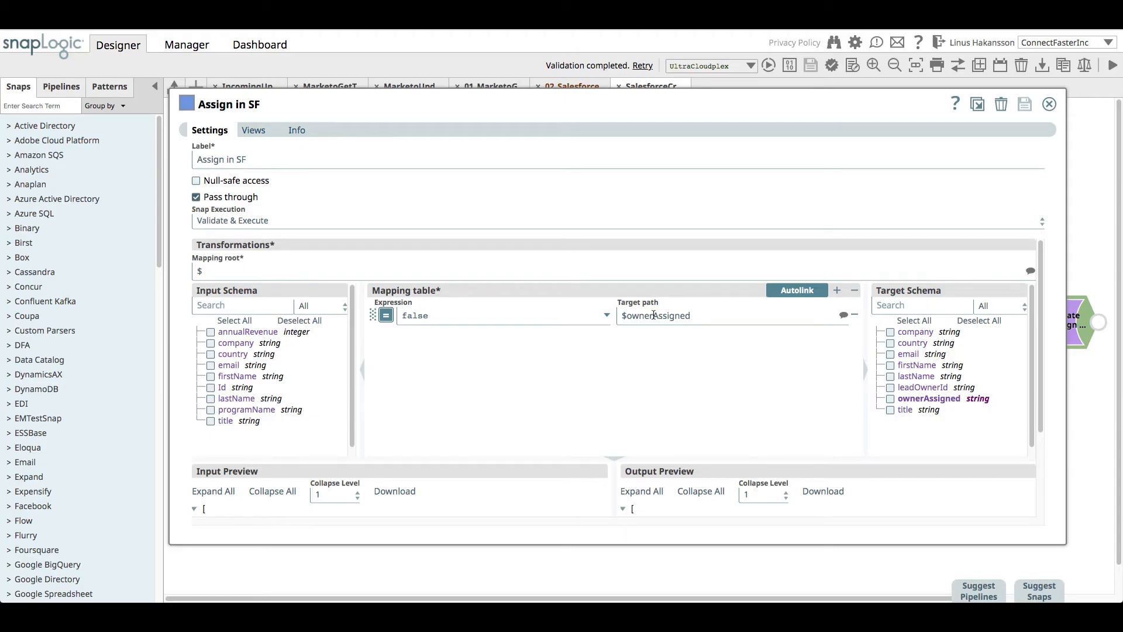
{"action": "left_click", "coordinate": [1049, 104]}
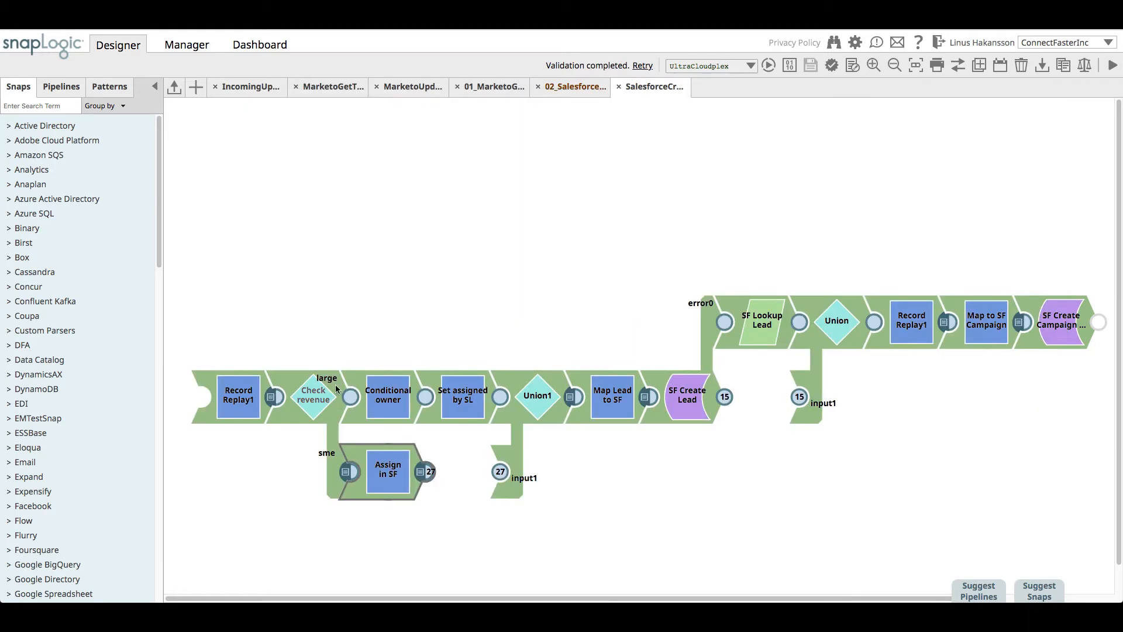
- Review the country-based leadOwnerId conditions in the Conditional owner snap and the ownerAssigned mapping in the Set assigned by SL snap
{"action": "left_click", "coordinate": [386, 409]}
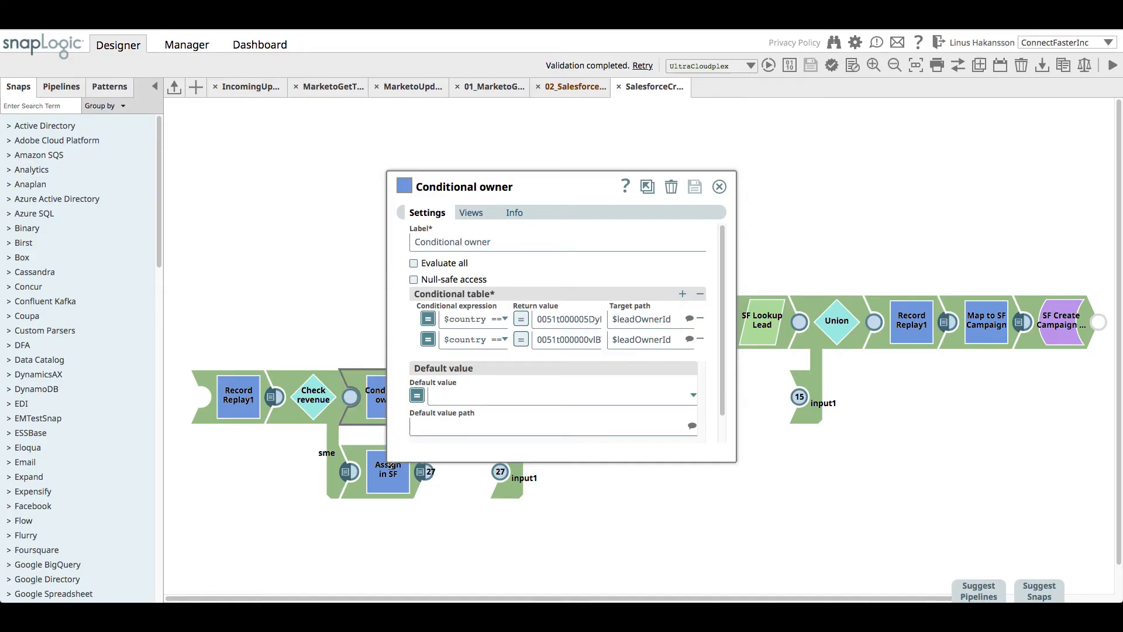
{"action": "left_click_drag", "start_coordinate": [387, 462], "coordinate": [128, 503]}
{"action": "left_click_drag", "start_coordinate": [366, 182], "coordinate": [564, 153]}
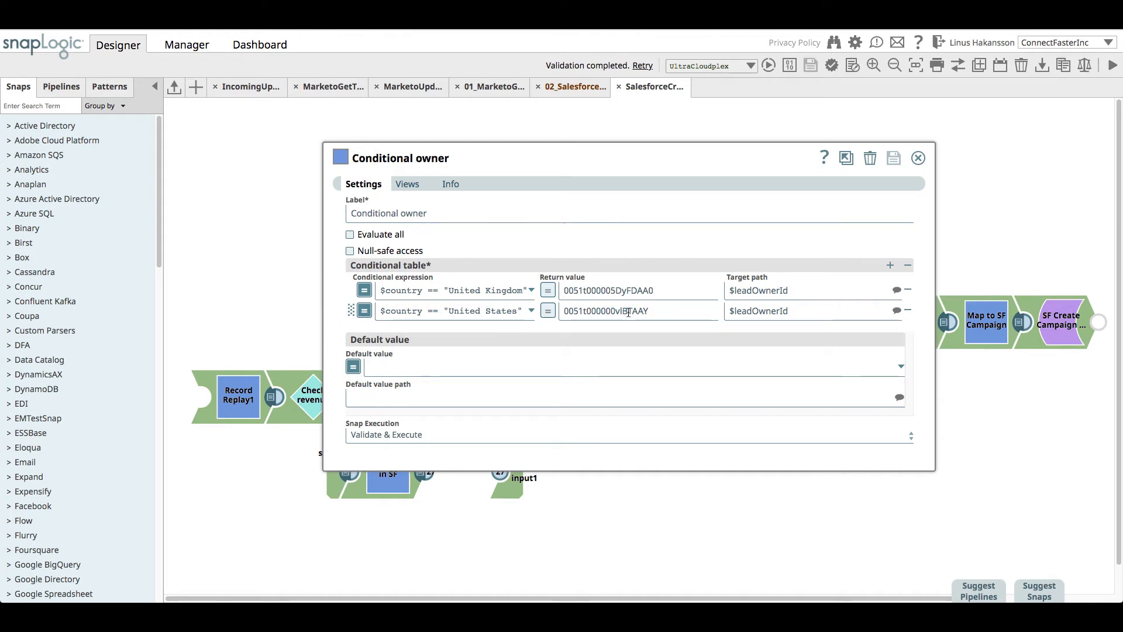
{"action": "mouse_move", "coordinate": [700, 349]}
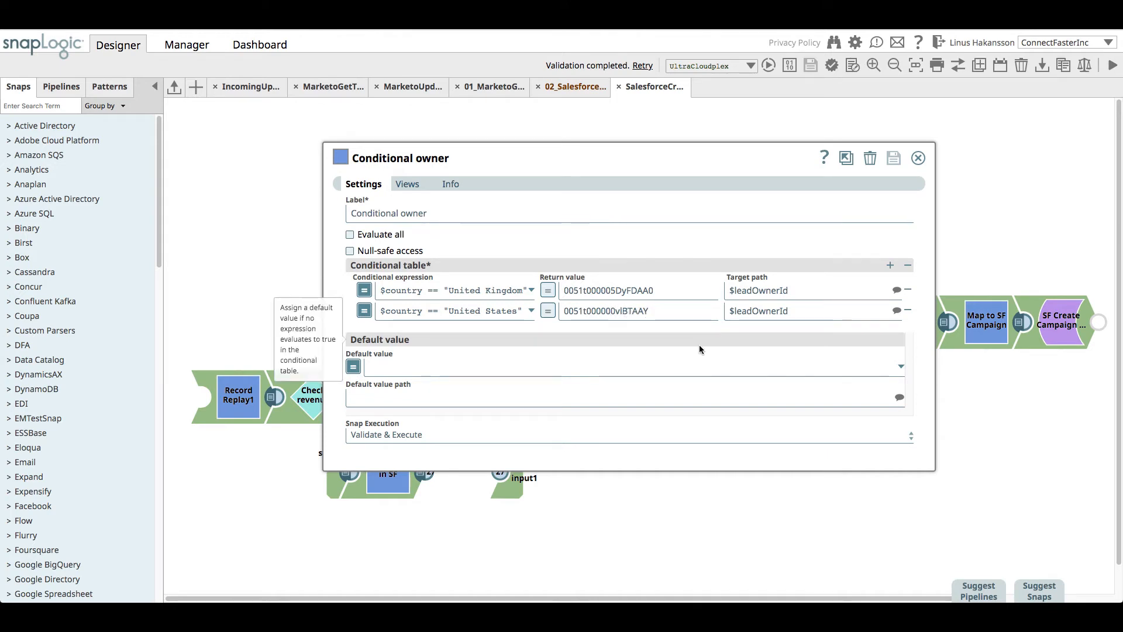
{"action": "left_click", "coordinate": [917, 158]}
{"action": "left_click", "coordinate": [463, 408]}
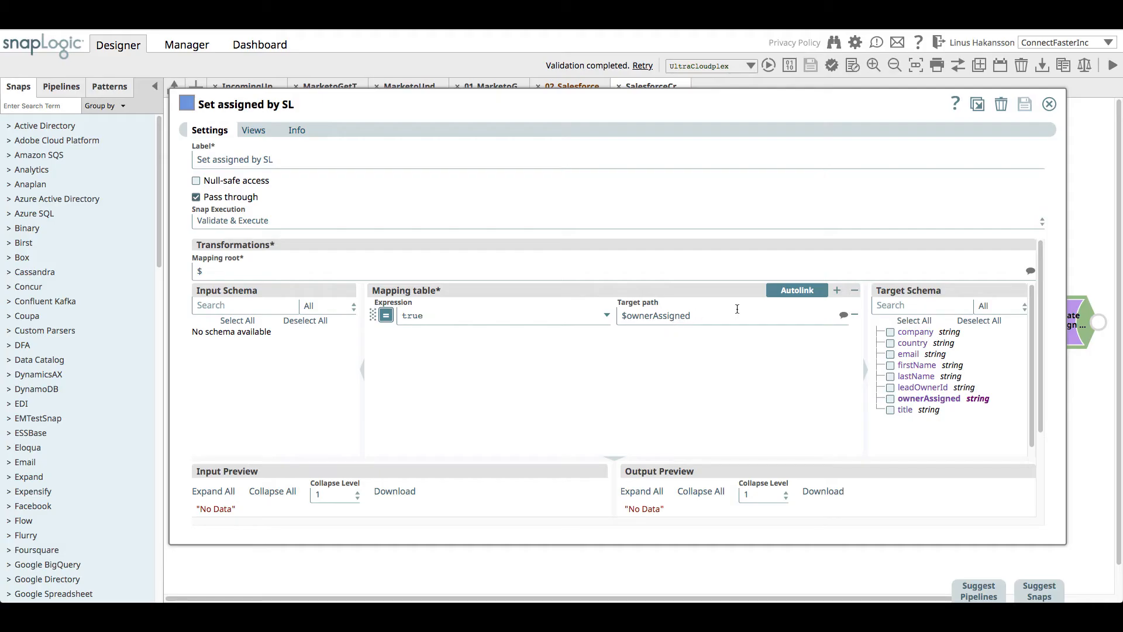
{"action": "left_click", "coordinate": [1049, 104]}
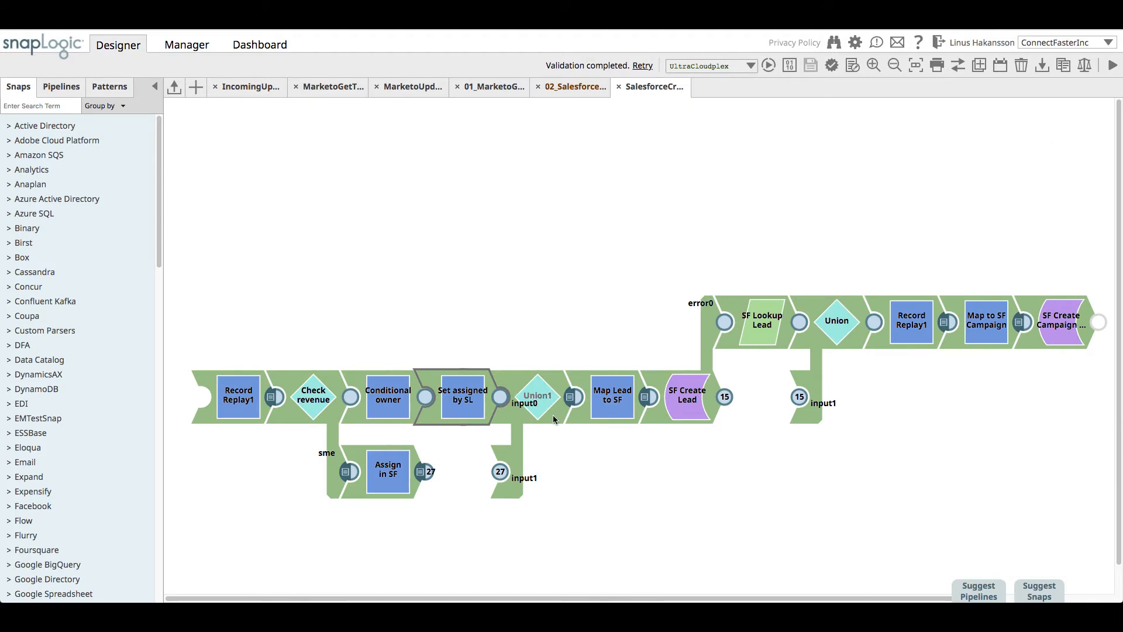
- Review the mapping table in the Map Lead to SF snap and the object type in the SF Create Lead snap
{"action": "left_click", "coordinate": [618, 420]}
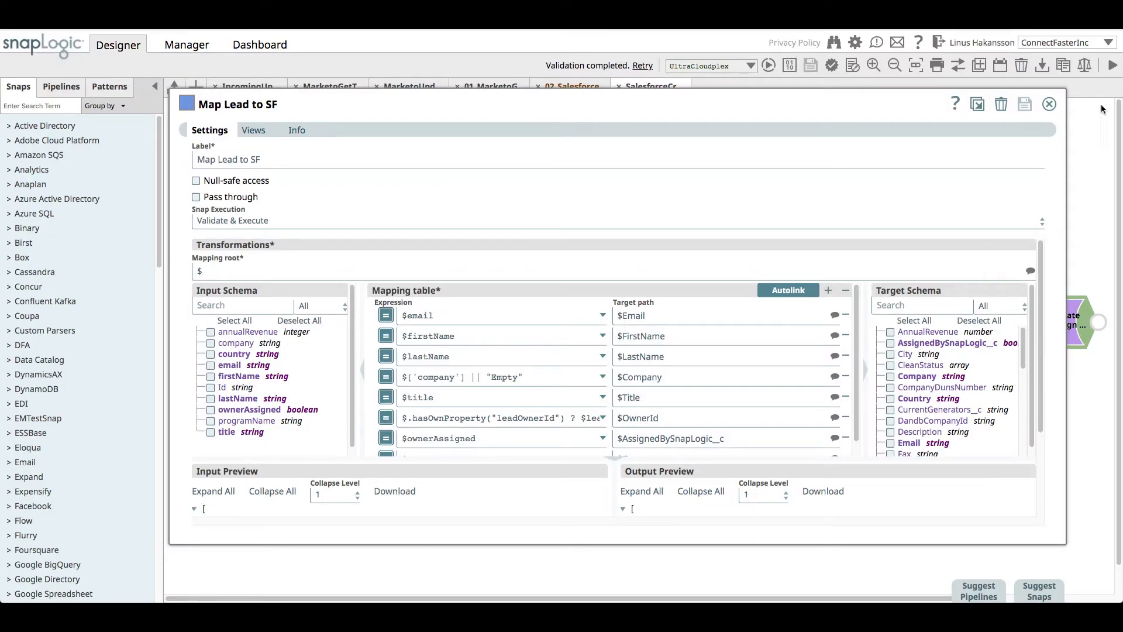
{"action": "left_click", "coordinate": [1048, 105]}
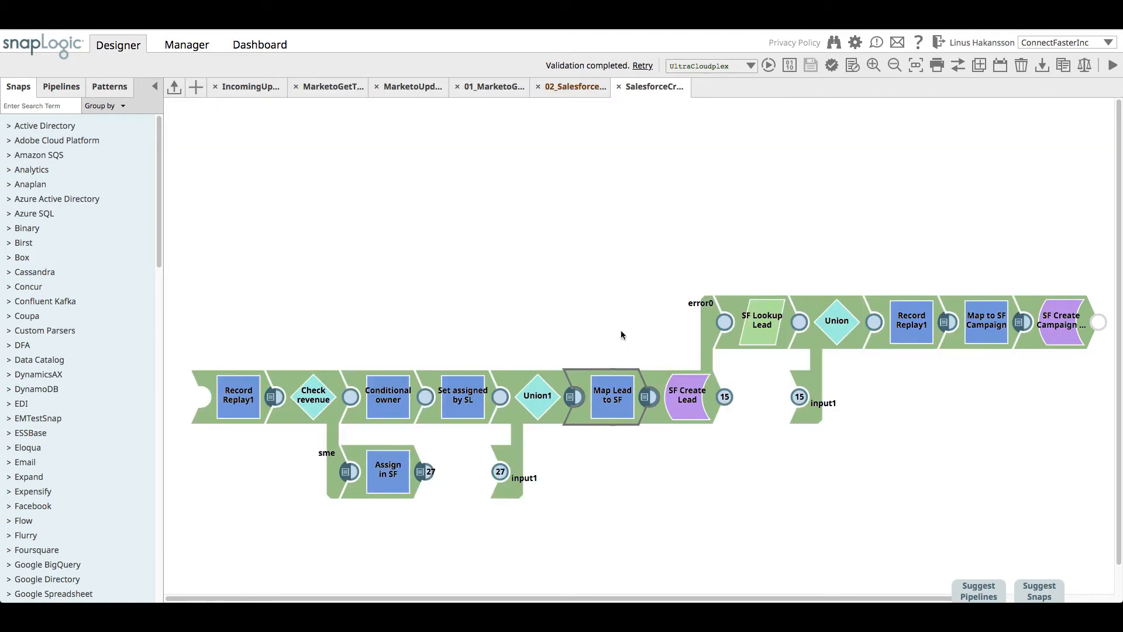
{"action": "left_click", "coordinate": [695, 416]}
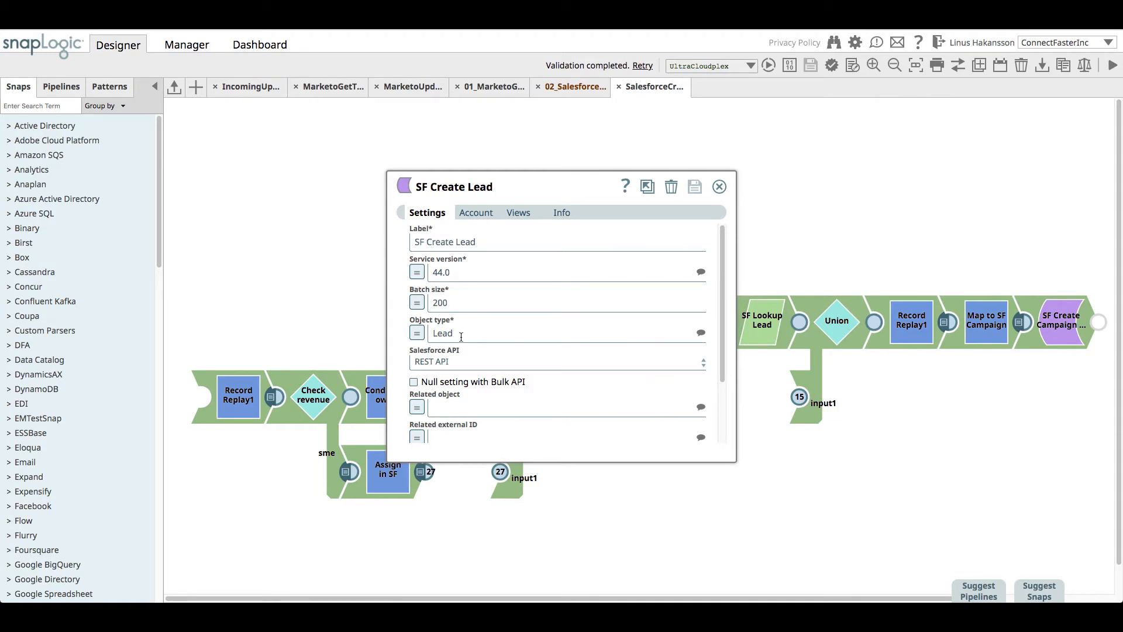
{"action": "left_click", "coordinate": [719, 187]}
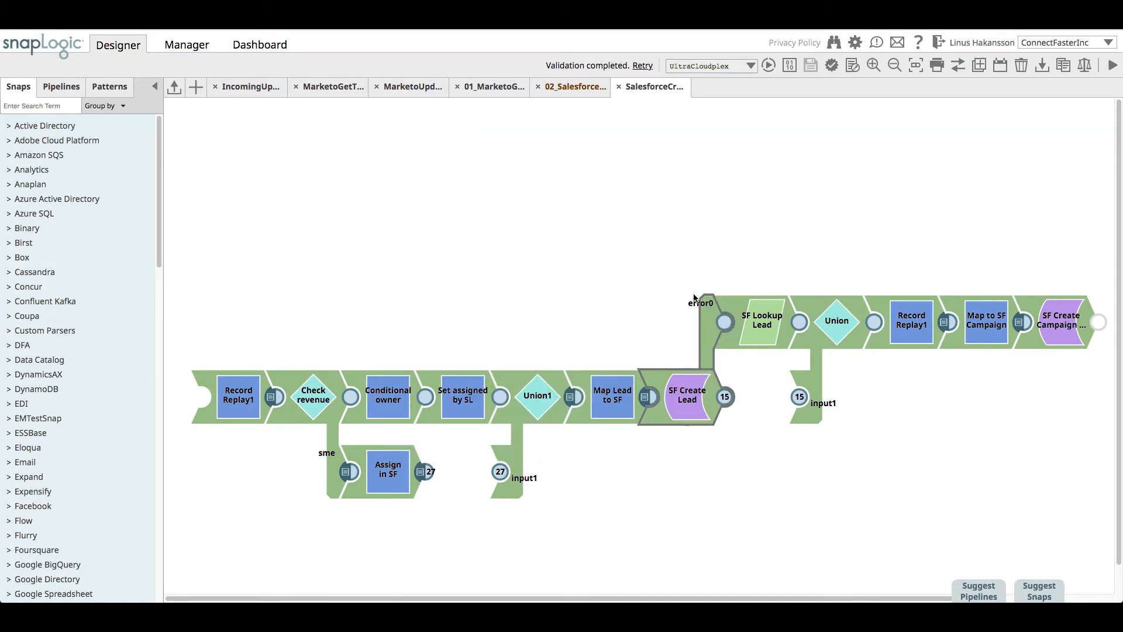
- Reopen the Map Lead to SF snap and inspect the mapping of $ownerAssigned to $AssignedBySnapLogic__c
{"action": "left_click", "coordinate": [621, 416]}
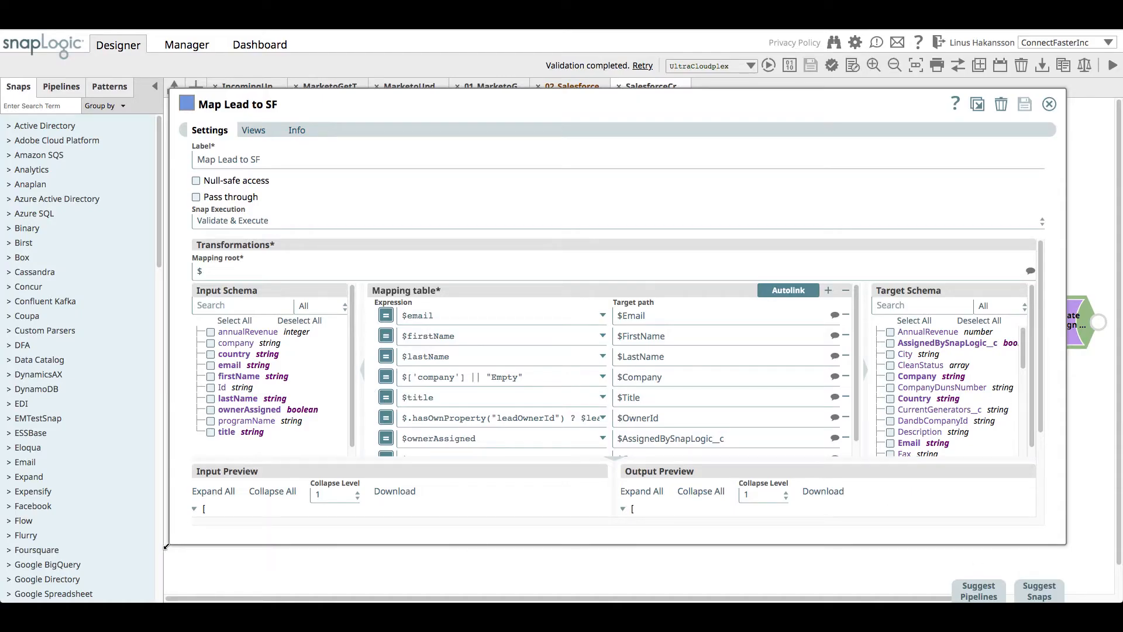
{"action": "left_click_drag", "start_coordinate": [165, 545], "coordinate": [28, 566]}
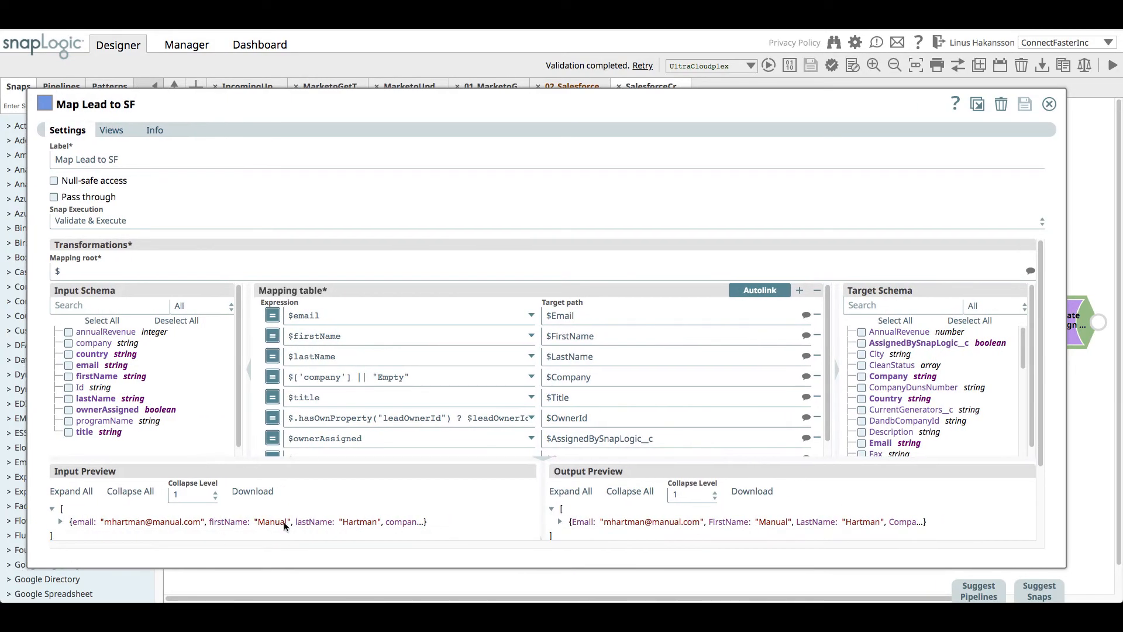
{"action": "scroll", "coordinate": [499, 438], "scroll_direction": "down", "scroll_amount": 1}
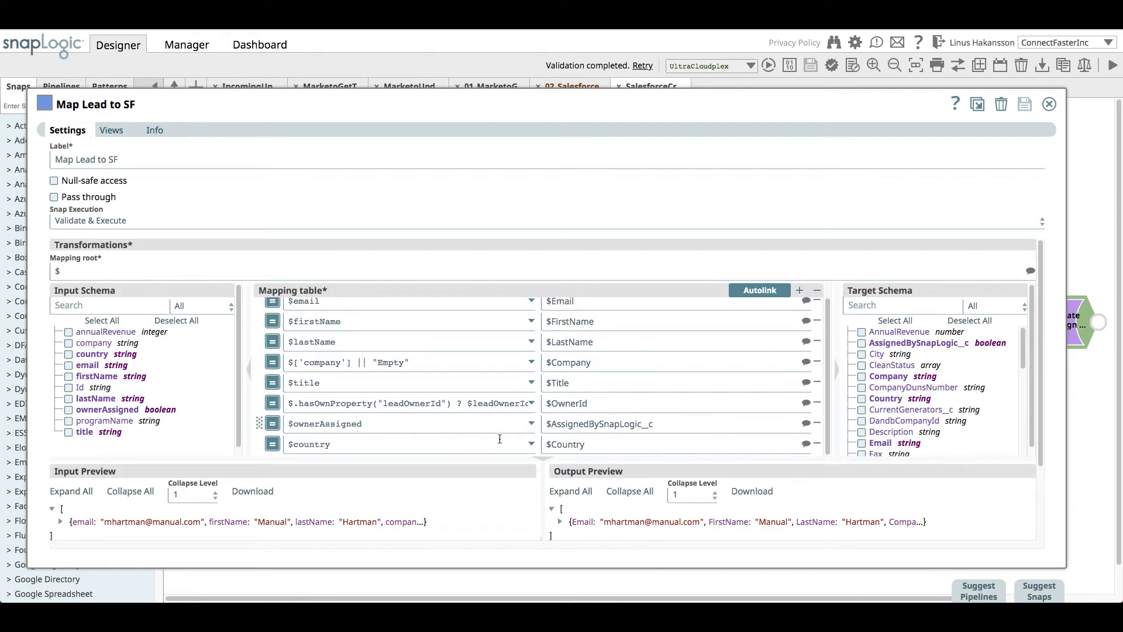
{"action": "double_click", "coordinate": [319, 422]}
{"action": "left_click", "coordinate": [331, 423]}
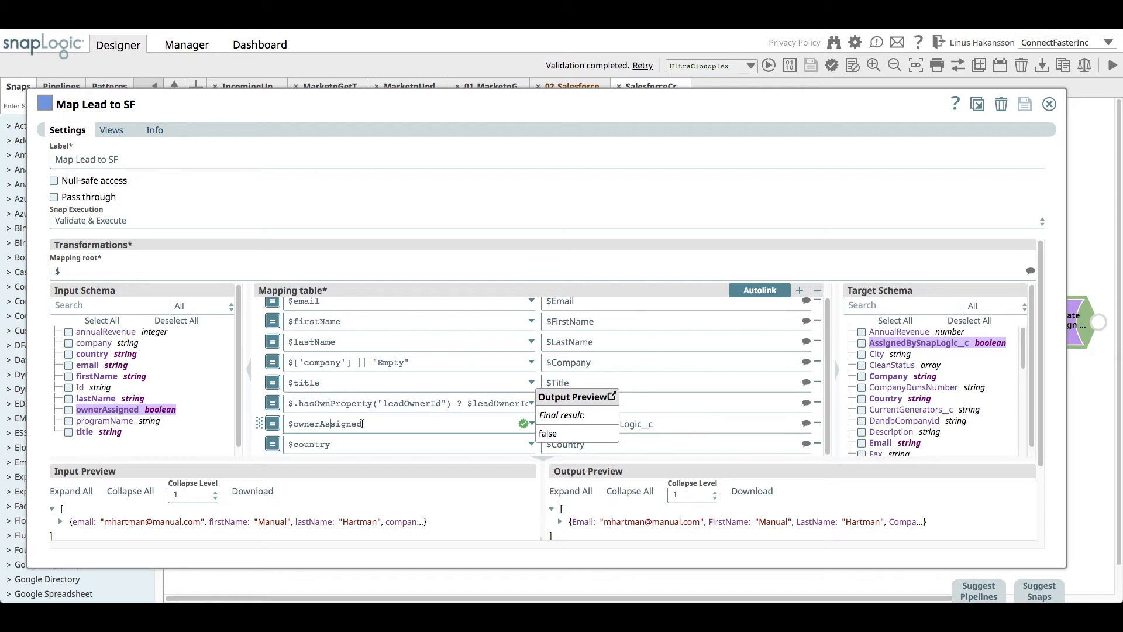
{"action": "left_click", "coordinate": [667, 420]}
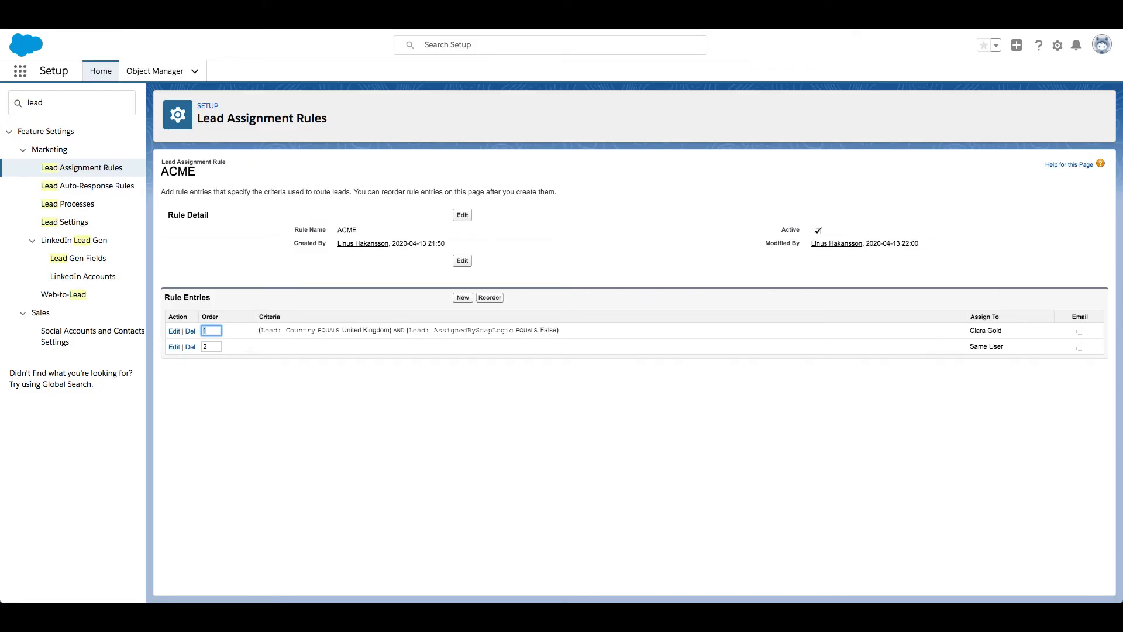
- Examine the AssignedBySnapLogic criterion in Salesforce's ACME lead assignment rule, then return to SnapLogic and close the Map Lead to SF snap
{"action": "left_click", "coordinate": [687, 389]}
{"action": "double_click", "coordinate": [478, 330]}
{"action": "left_click", "coordinate": [535, 407]}
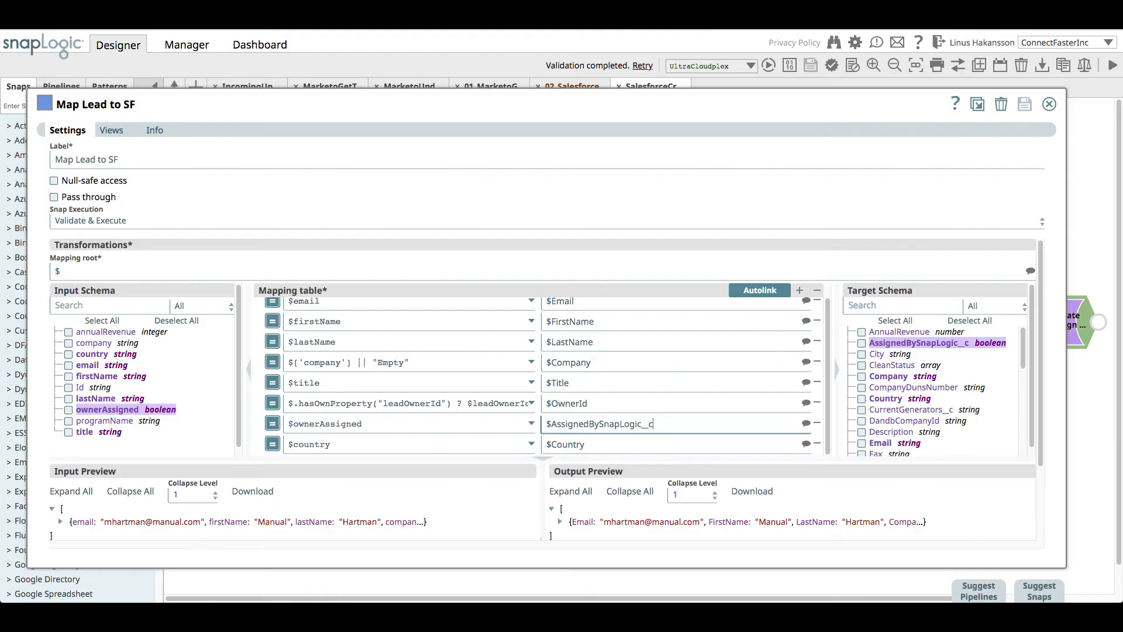
{"action": "left_click", "coordinate": [1045, 103]}
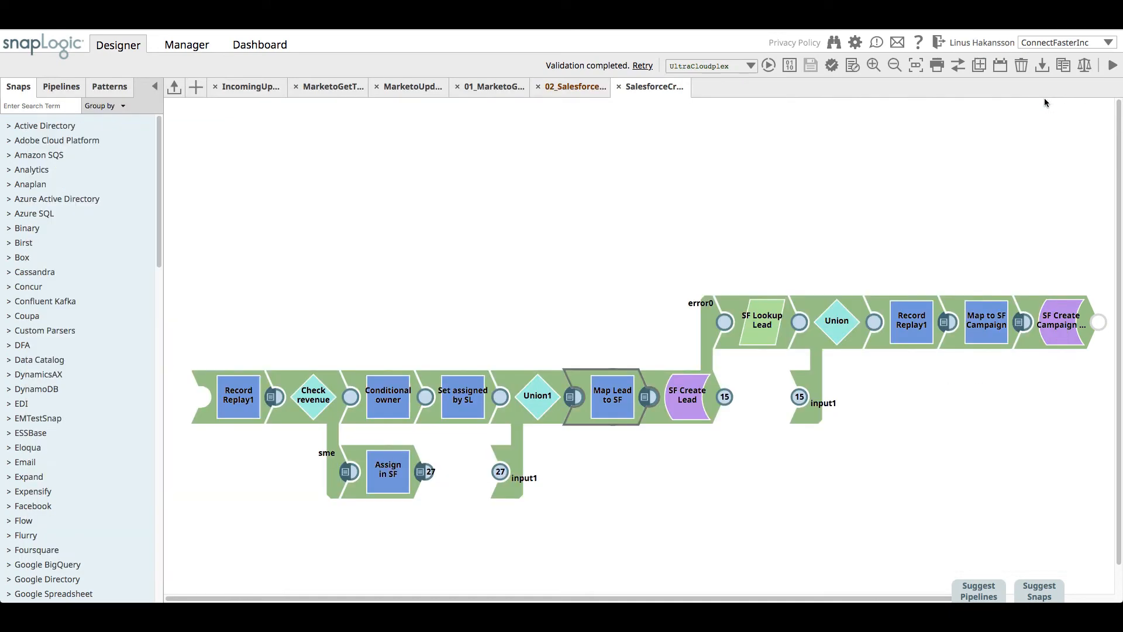
{"action": "left_click", "coordinate": [618, 306]}
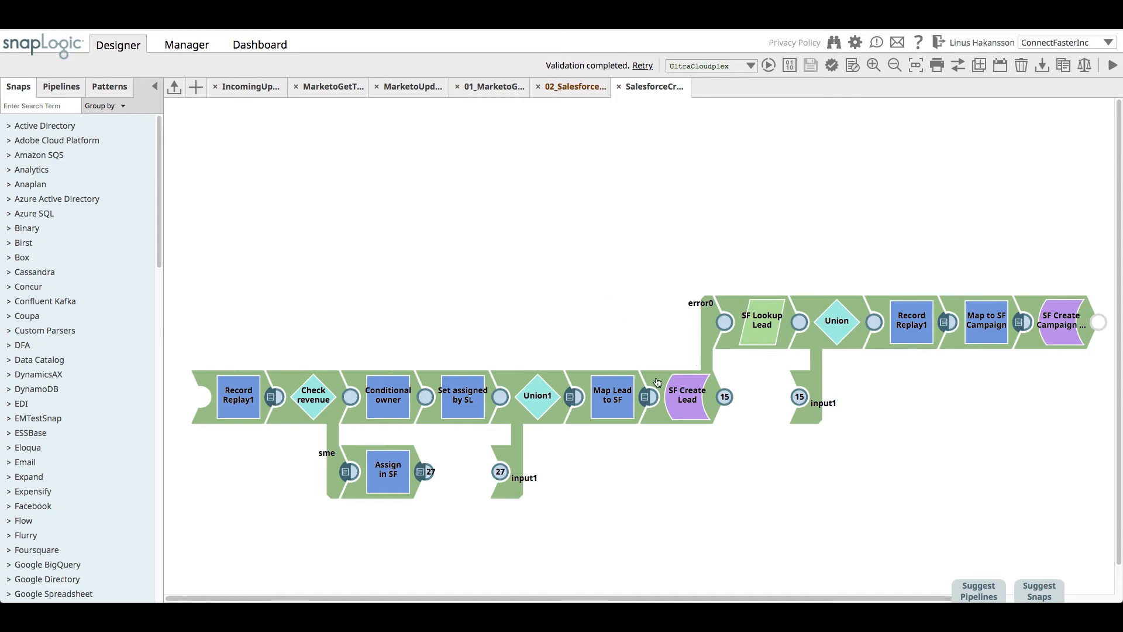
- Re-examine the full list of lead field mappings in the Map Lead to SF snap, including OwnerId and Country
{"action": "left_click", "coordinate": [630, 407]}
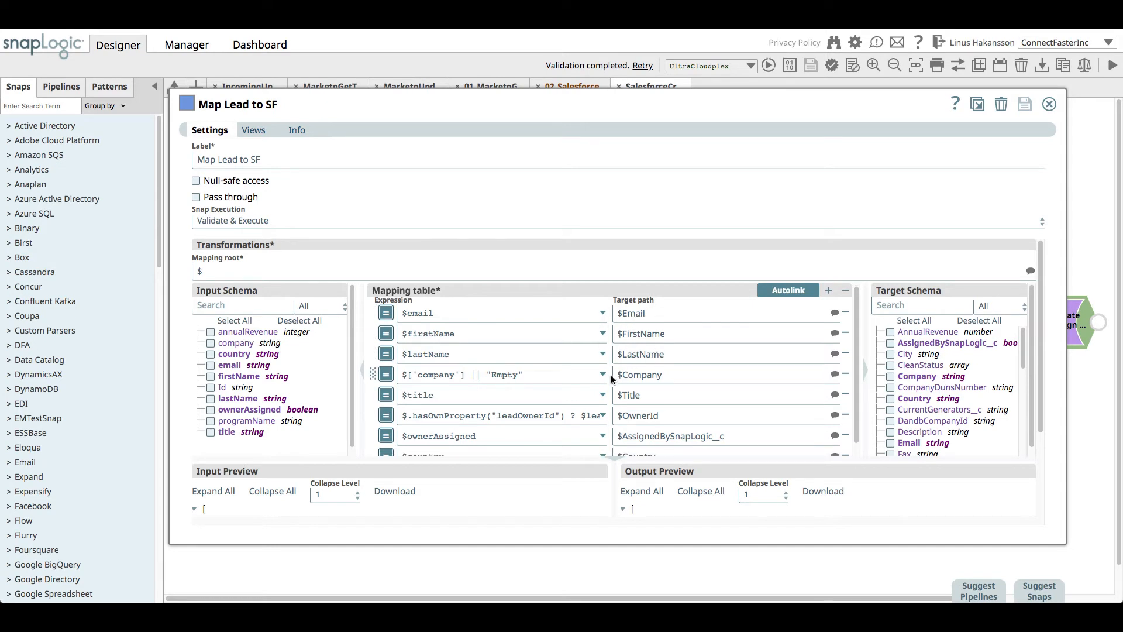
{"action": "scroll", "coordinate": [670, 365], "scroll_direction": "down", "scroll_amount": 2}
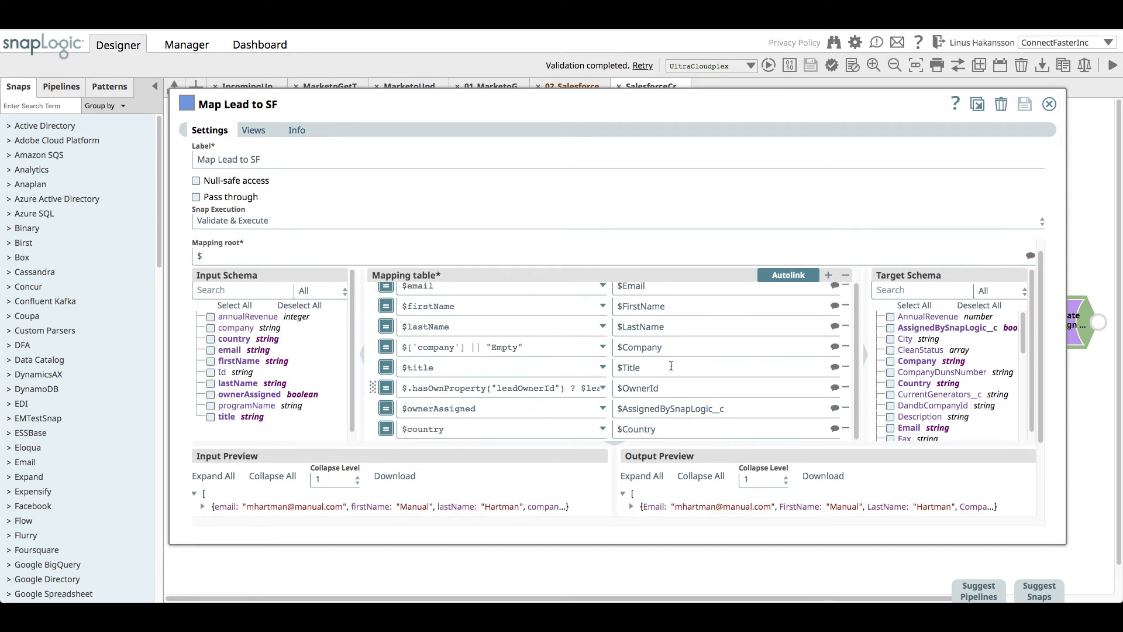
{"action": "left_click", "coordinate": [1050, 105]}
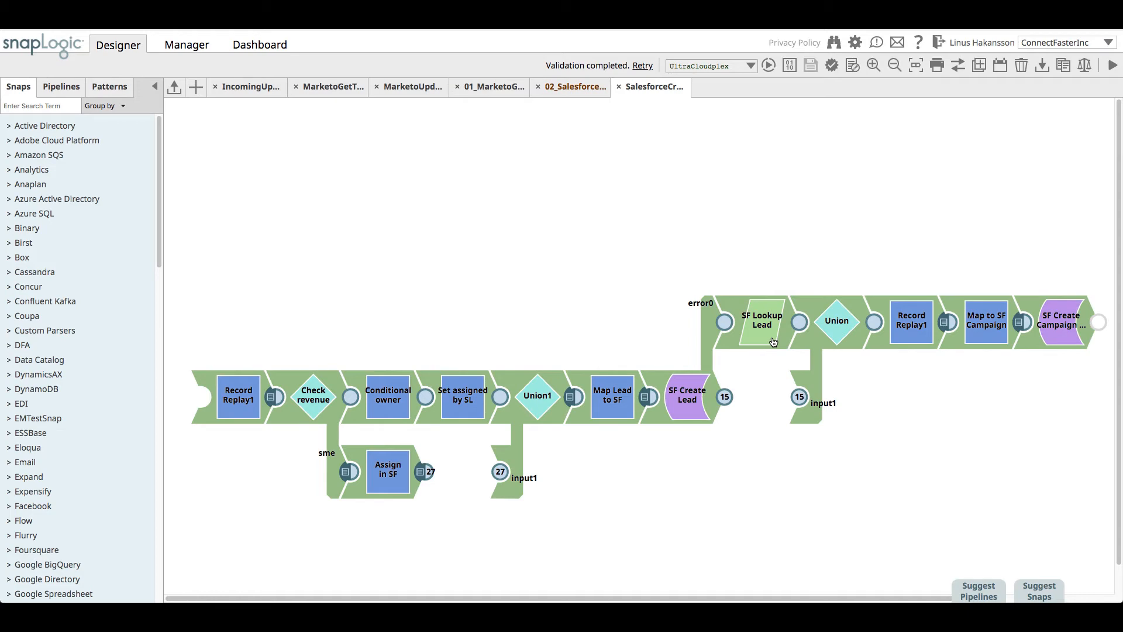
- Inspect the error-handling options in the SF Create Lead snap's views, keeping Route Error Data to Error View
{"action": "left_click", "coordinate": [696, 396]}
{"action": "left_click", "coordinate": [525, 214]}
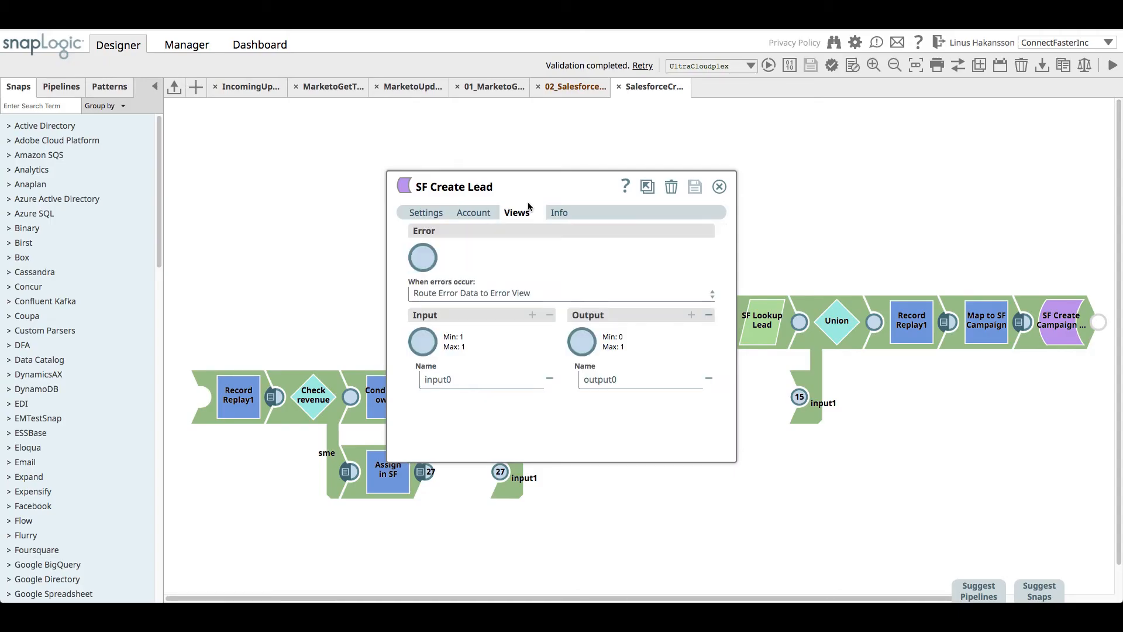
{"action": "left_click_drag", "start_coordinate": [528, 184], "coordinate": [357, 85]}
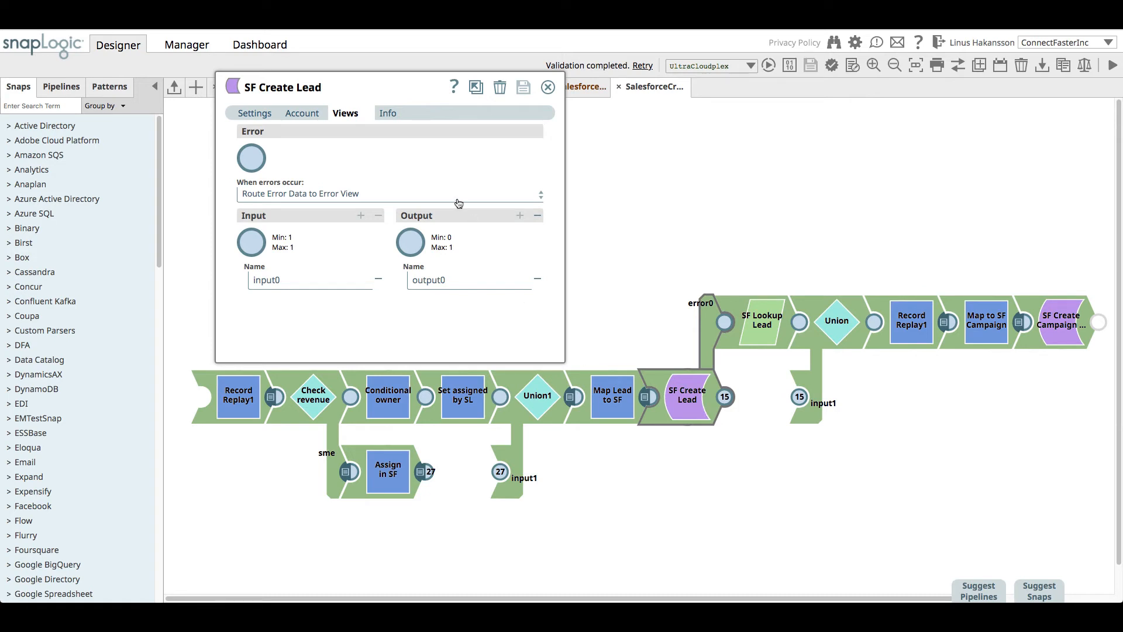
{"action": "left_click", "coordinate": [276, 196]}
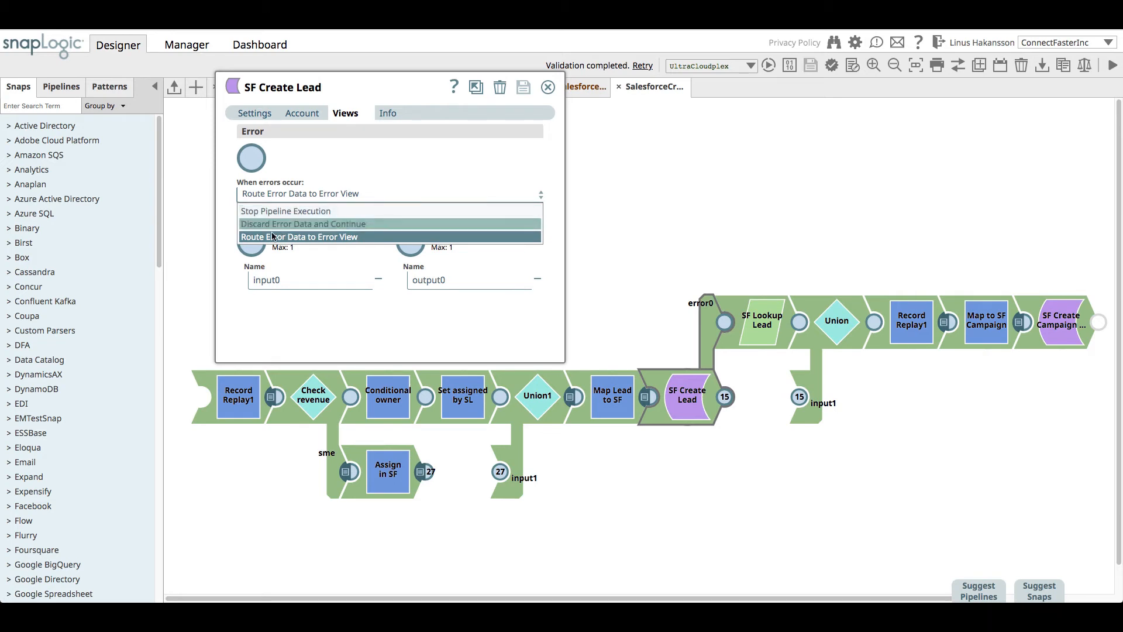
{"action": "left_click", "coordinate": [362, 194]}
{"action": "left_click", "coordinate": [548, 87]}
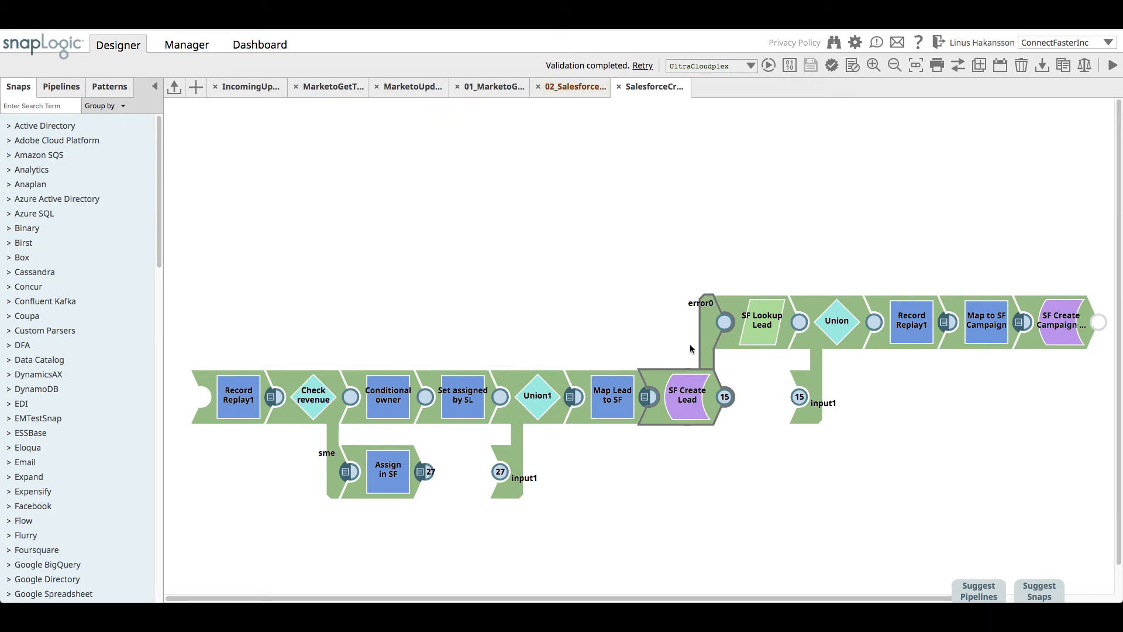
- Examine the Lead object type, Id output field and email condition in the SF Lookup Lead snap, then close it
{"action": "left_click", "coordinate": [772, 334]}
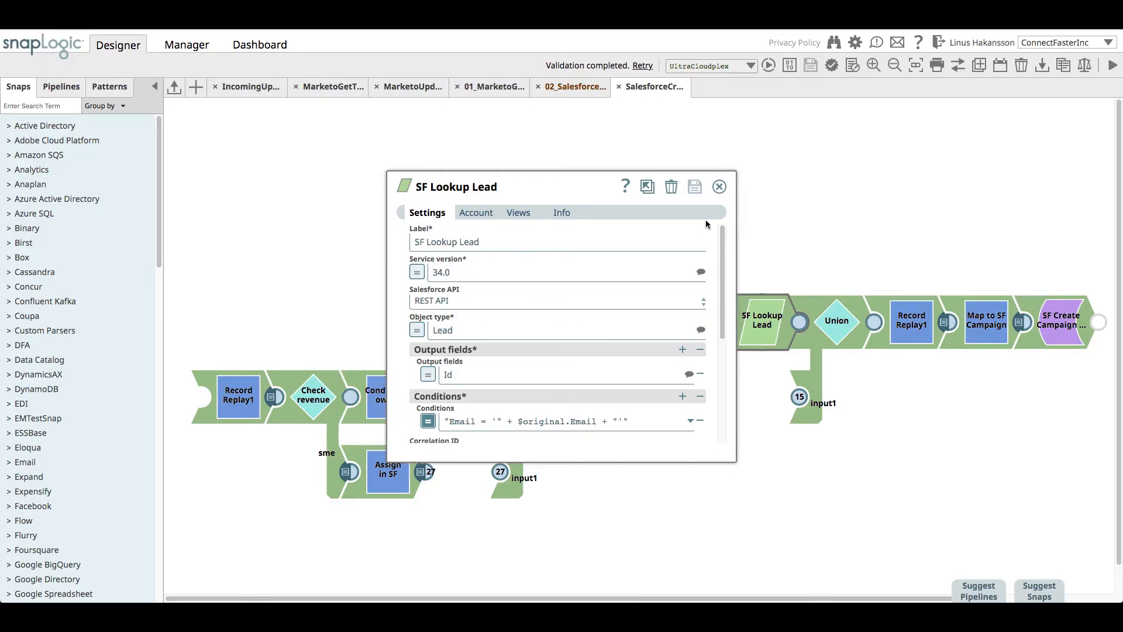
{"action": "left_click", "coordinate": [719, 187]}
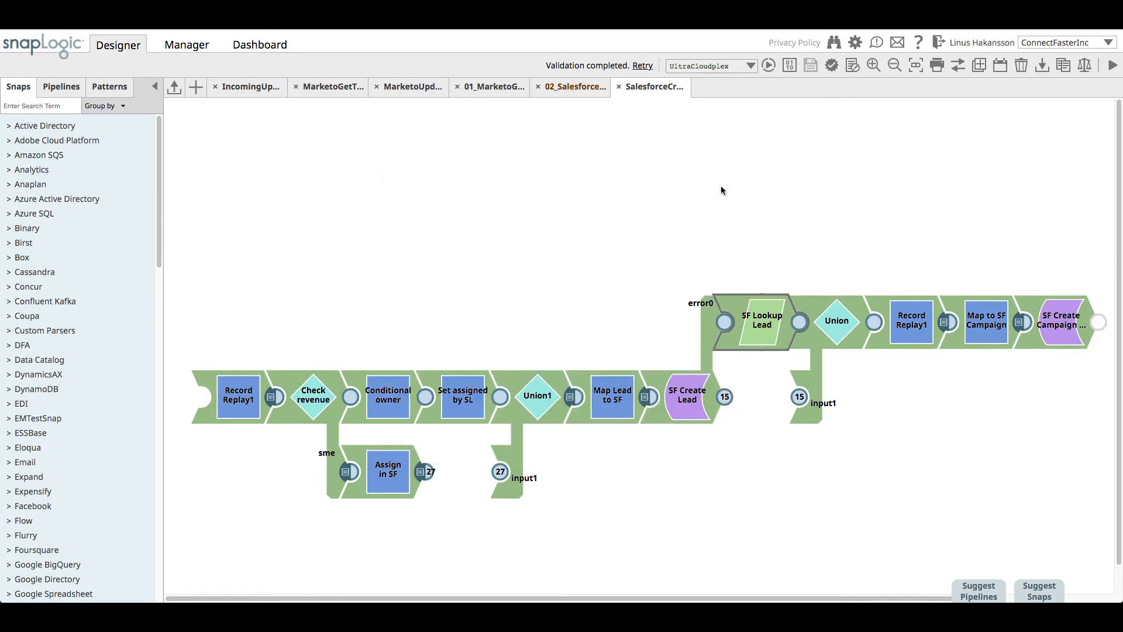
{"action": "left_click", "coordinate": [764, 243]}
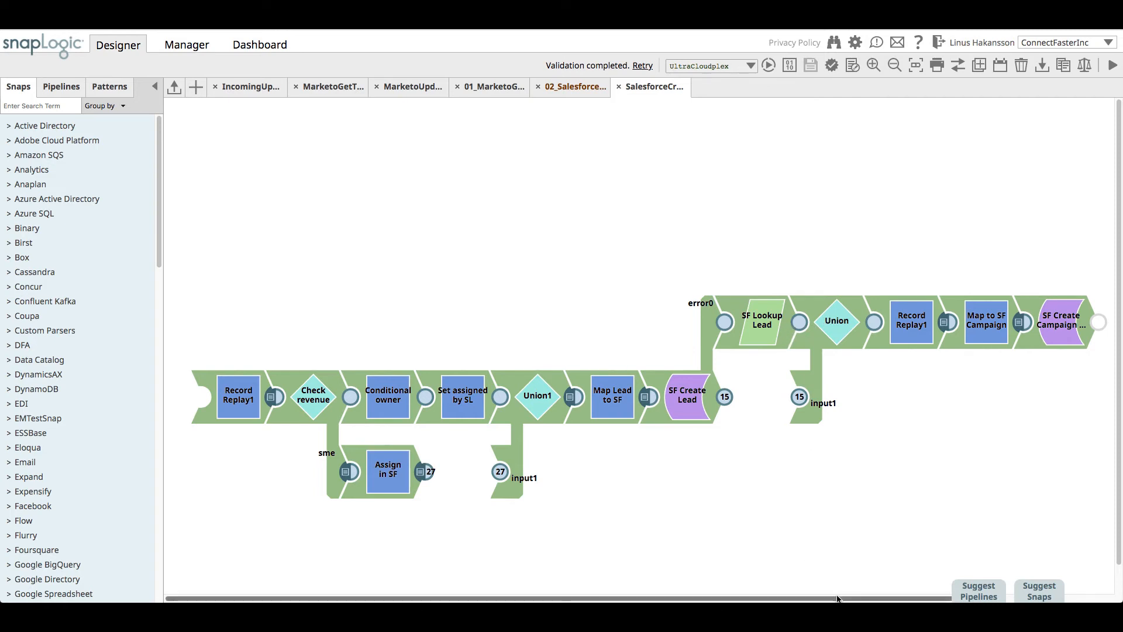
- Examine the CampaignMember object type in the SF Create Campaign Member snap's settings, and close the snap
{"action": "left_click_drag", "start_coordinate": [838, 598], "coordinate": [983, 597]}
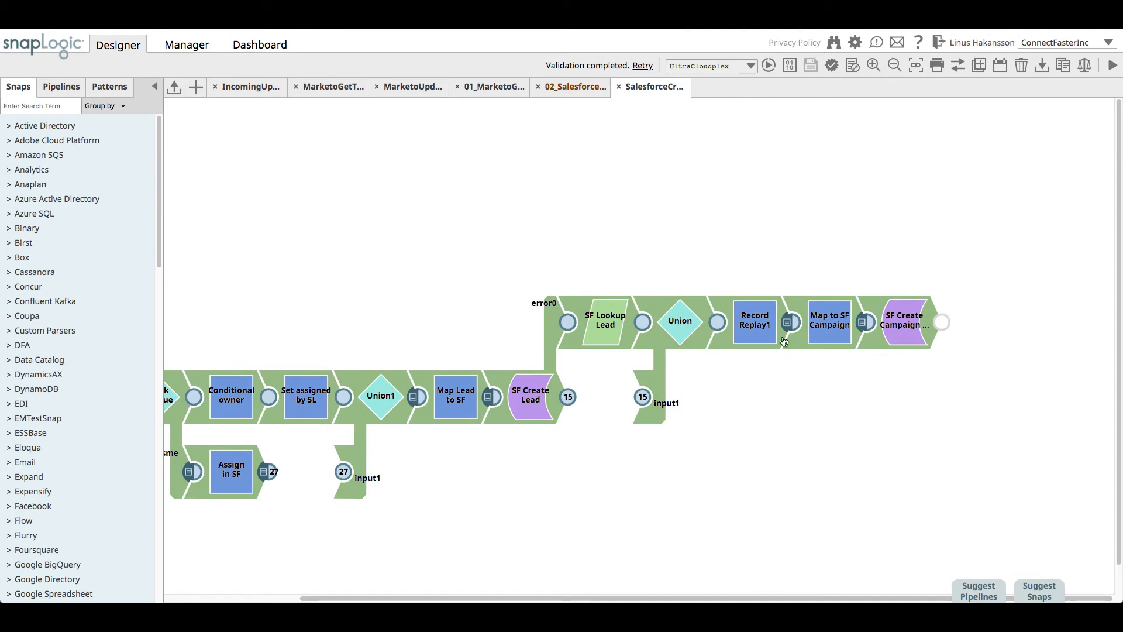
{"action": "left_click", "coordinate": [889, 336]}
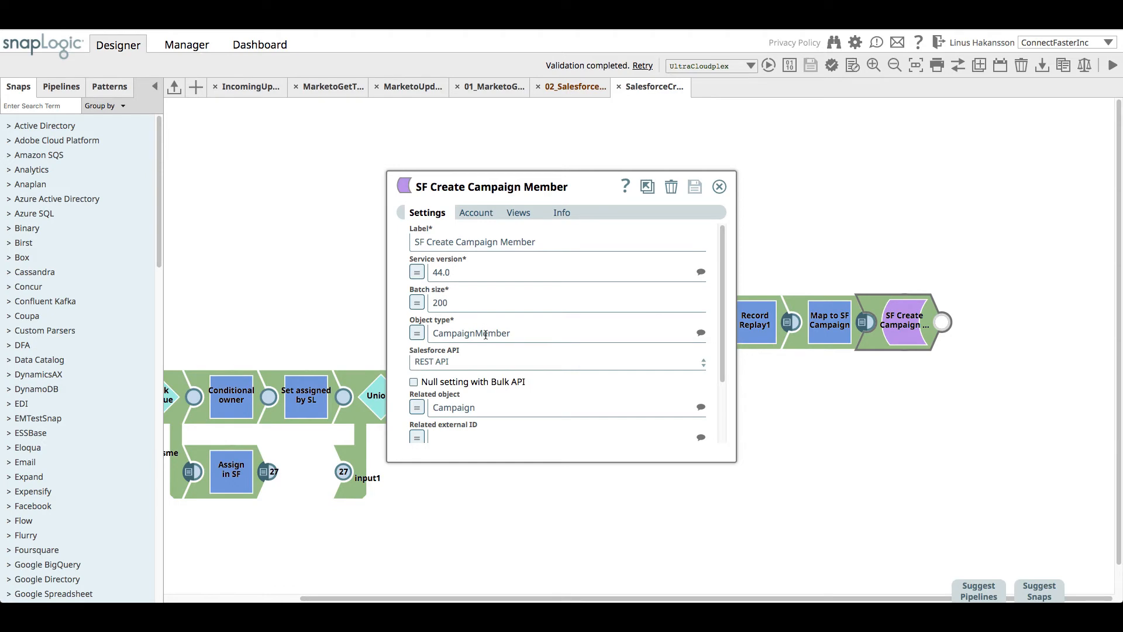
{"action": "left_click", "coordinate": [719, 186]}
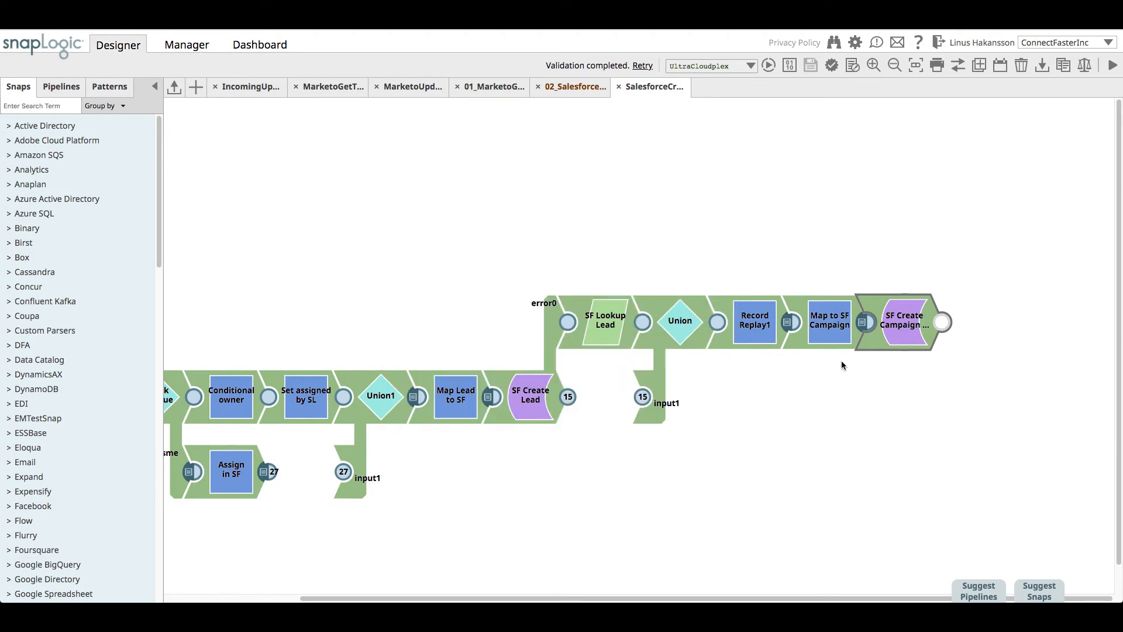
- Examine the CampaignId, Status and LeadId mappings in the Map to SF Campaign snap, and close it
{"action": "left_click", "coordinate": [833, 331]}
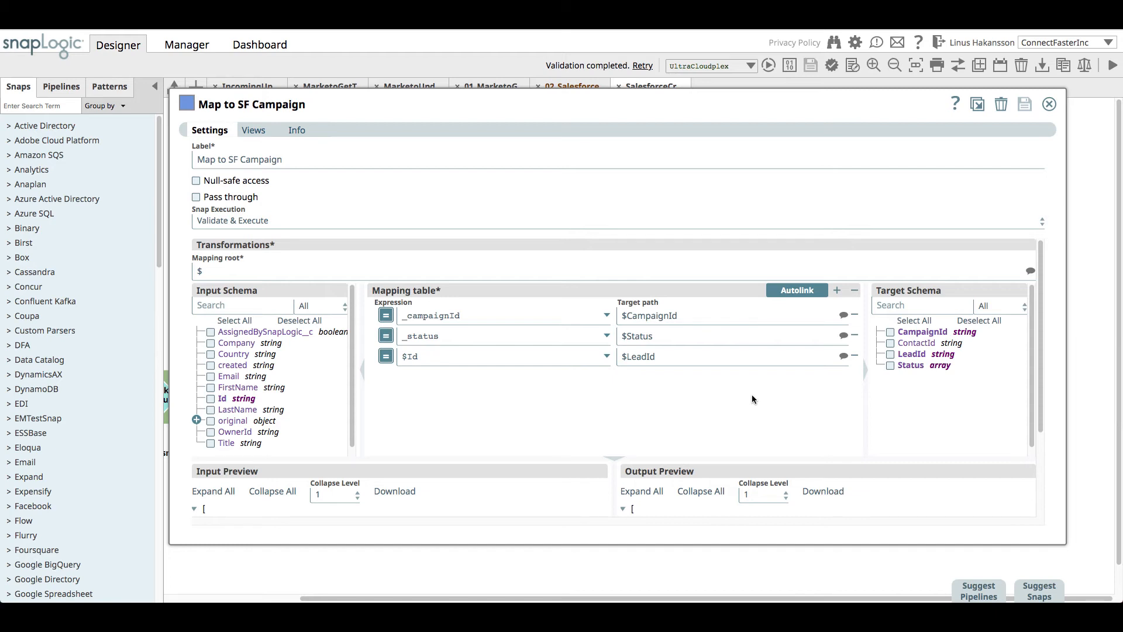
{"action": "left_click", "coordinate": [646, 335]}
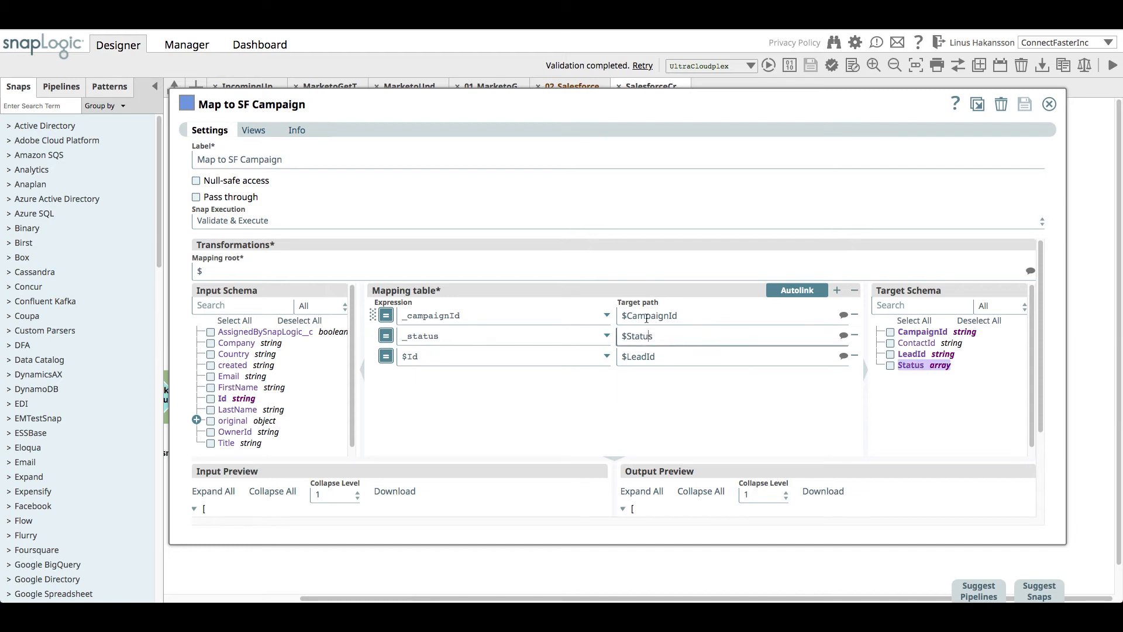
{"action": "left_click", "coordinate": [651, 355]}
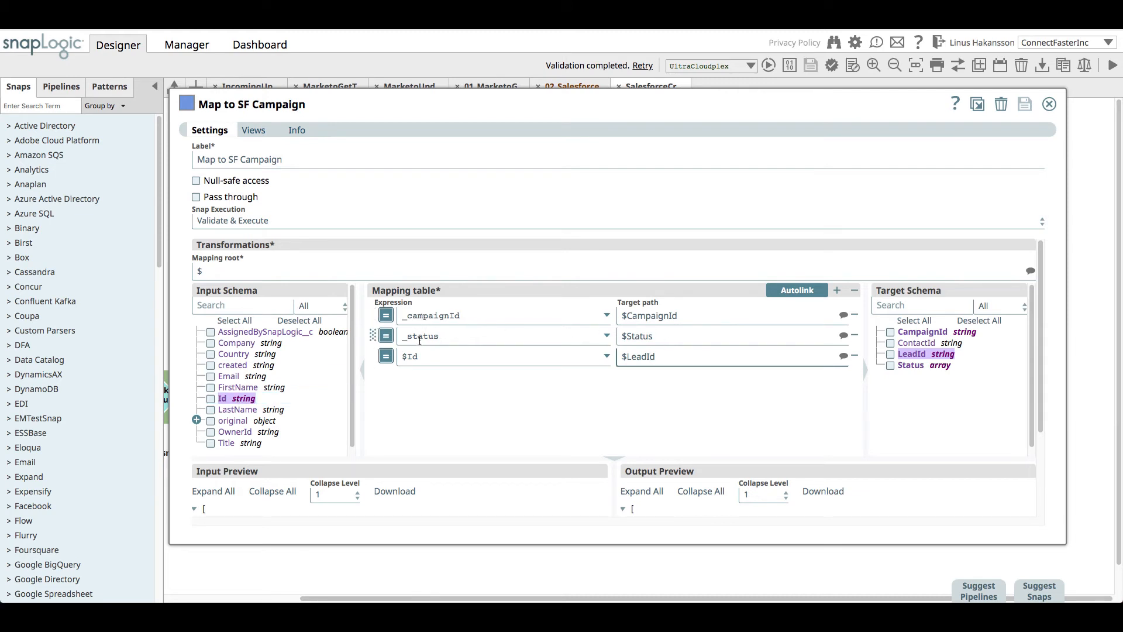
{"action": "left_click", "coordinate": [400, 315]}
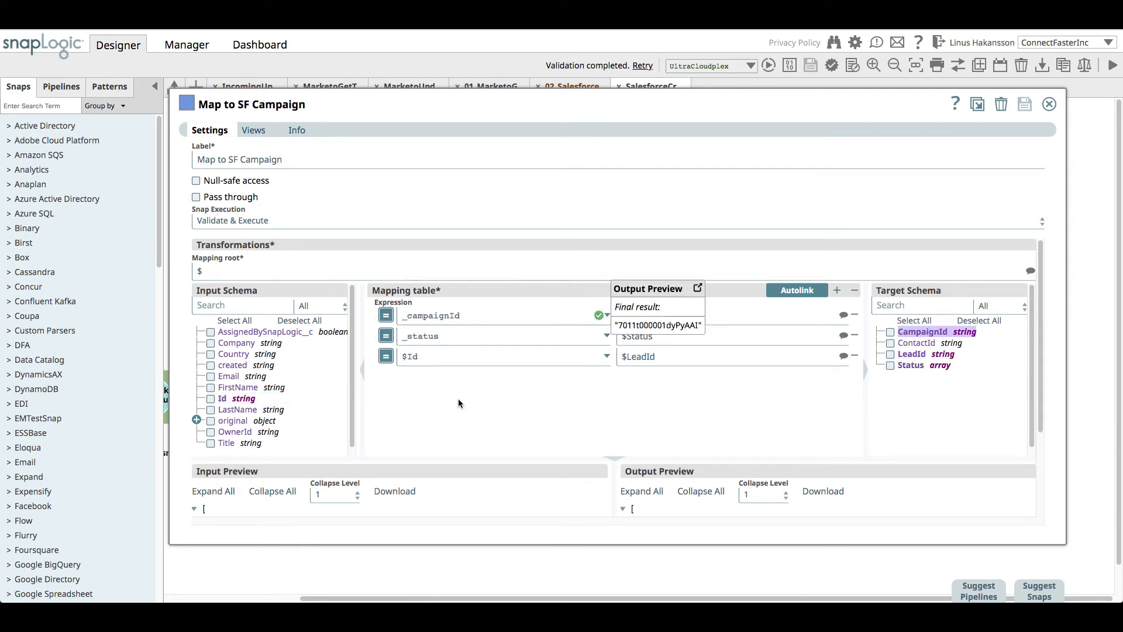
{"action": "left_click", "coordinate": [458, 401]}
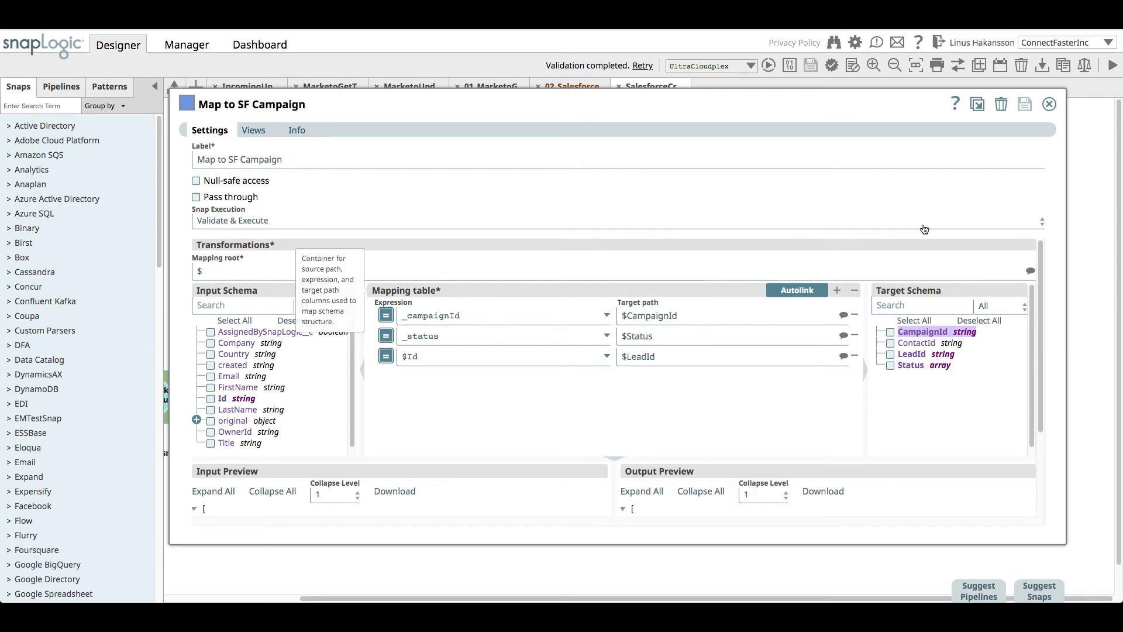
{"action": "left_click", "coordinate": [1049, 105]}
- Examine the campaignId and status parameters in the SalesforceCreateLeads pipeline's properties, and close them
{"action": "left_click", "coordinate": [853, 66]}
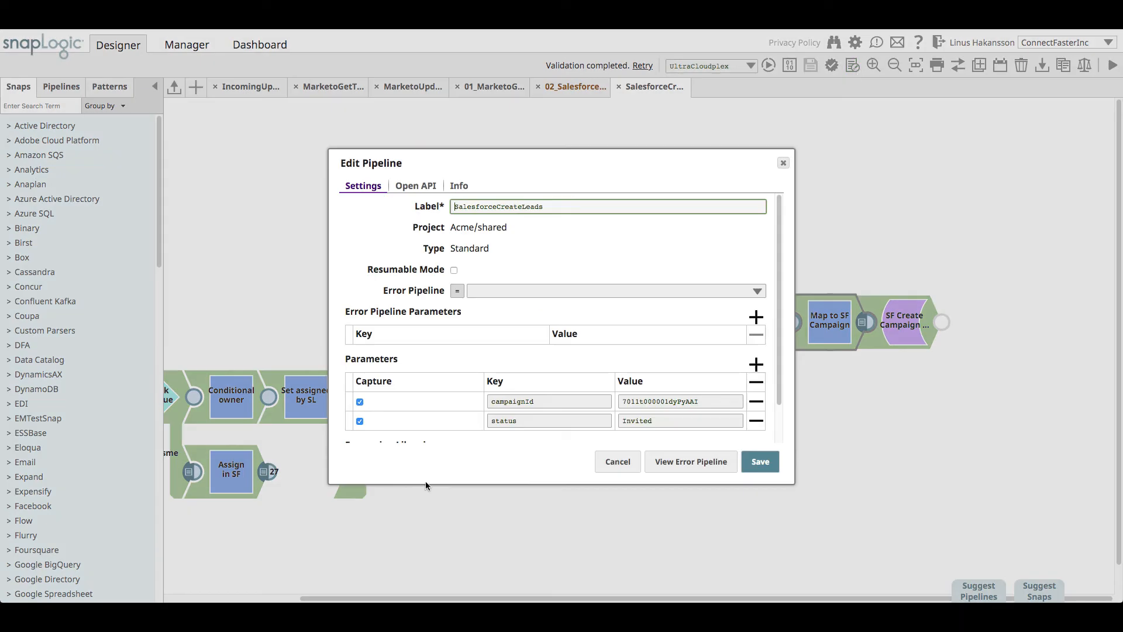
{"action": "scroll", "coordinate": [584, 372], "scroll_direction": "down", "scroll_amount": 1}
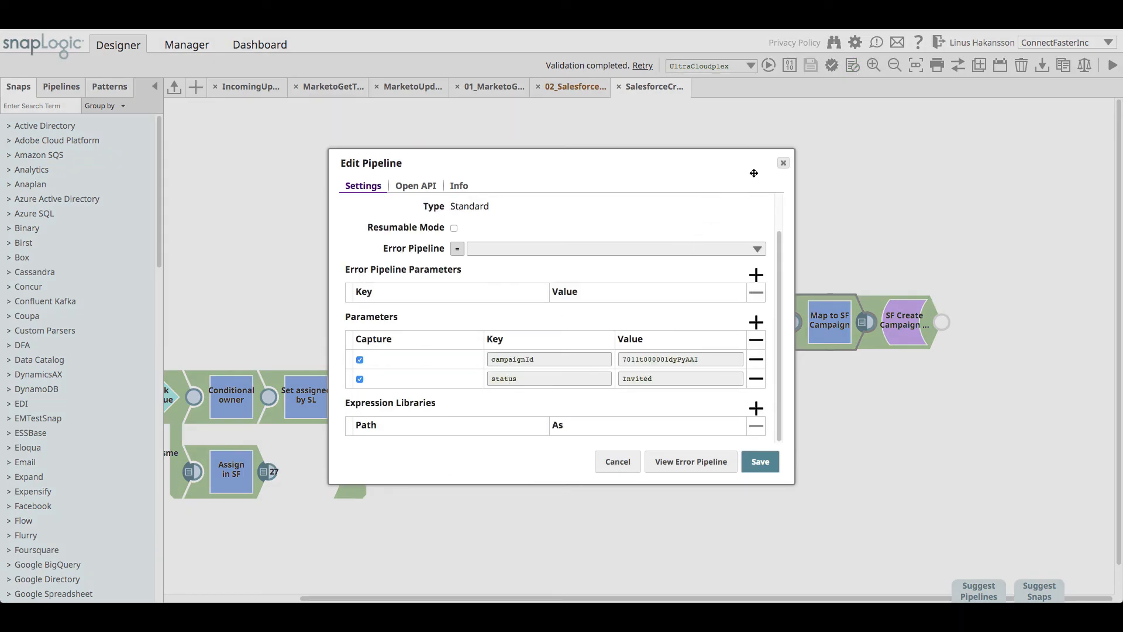
{"action": "left_click", "coordinate": [782, 165]}
- Examine the pipeline parameter values passed by the Create SF Lead snap in 02_SalesforceCreateCampaign, then go back to the SalesforceCreateLeads pipeline
{"action": "left_click", "coordinate": [584, 89]}
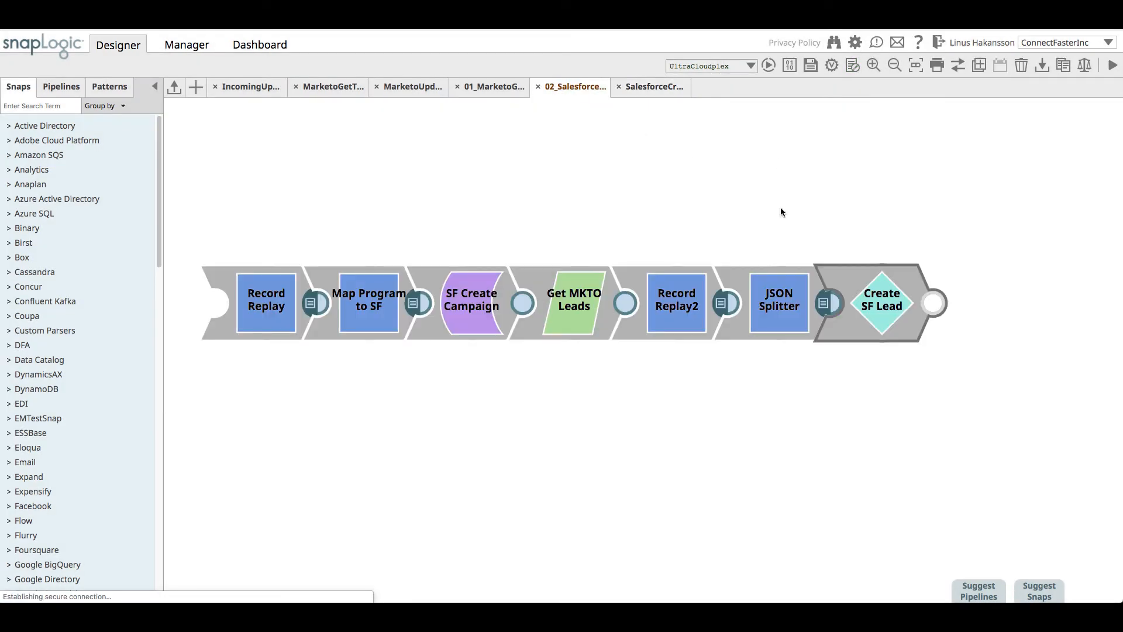
{"action": "left_click", "coordinate": [872, 319]}
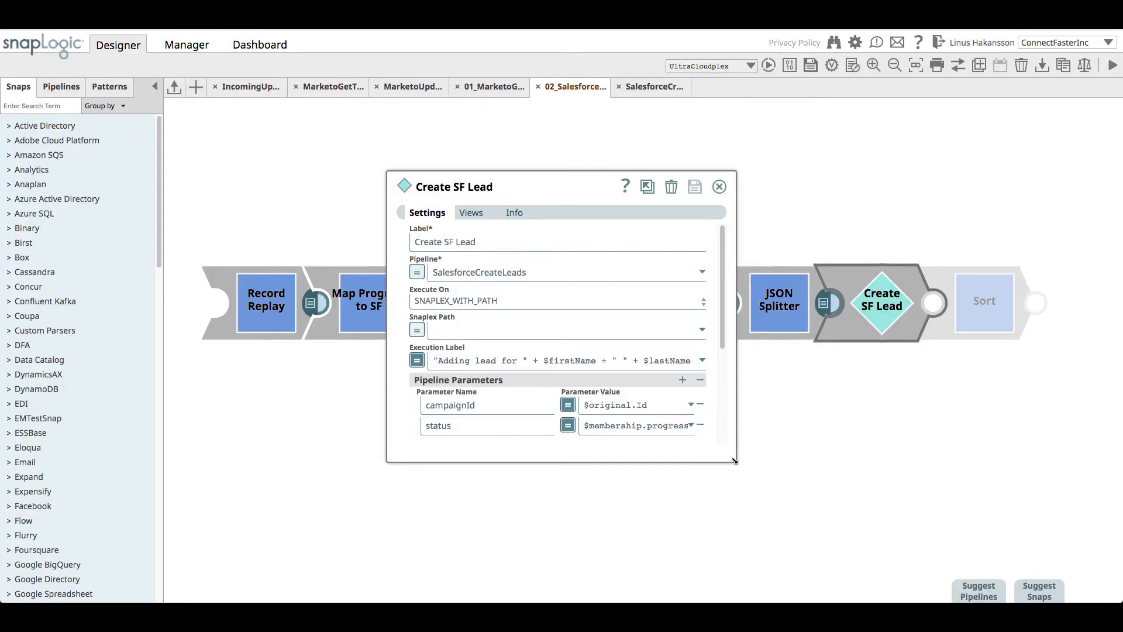
{"action": "left_click_drag", "start_coordinate": [734, 461], "coordinate": [860, 468]}
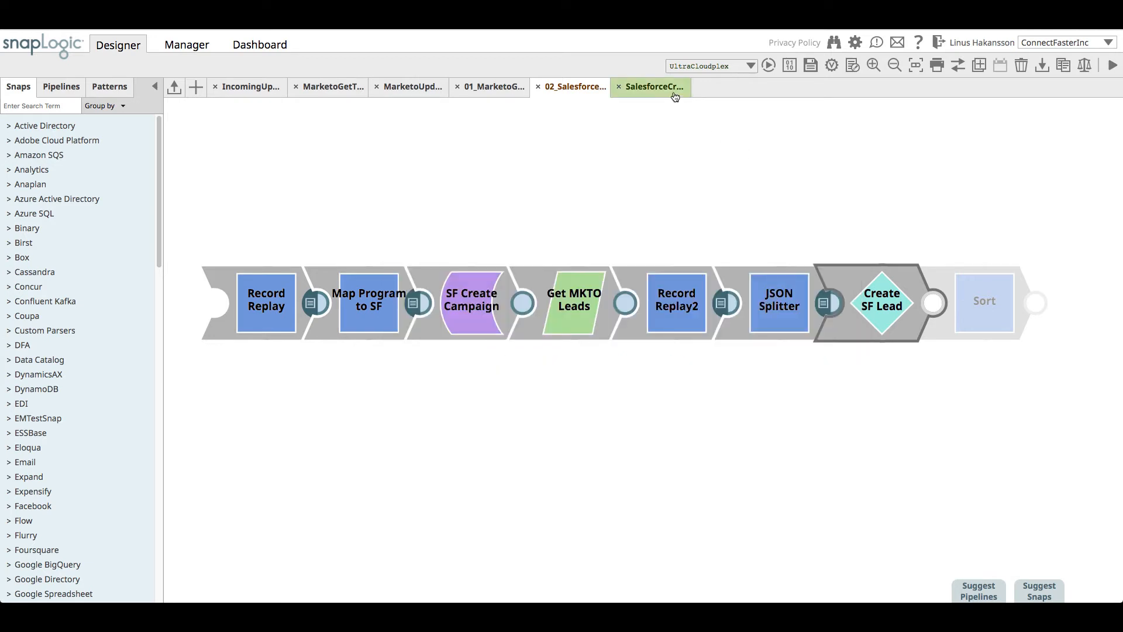
{"action": "left_click", "coordinate": [843, 186]}
{"action": "left_click", "coordinate": [662, 88]}
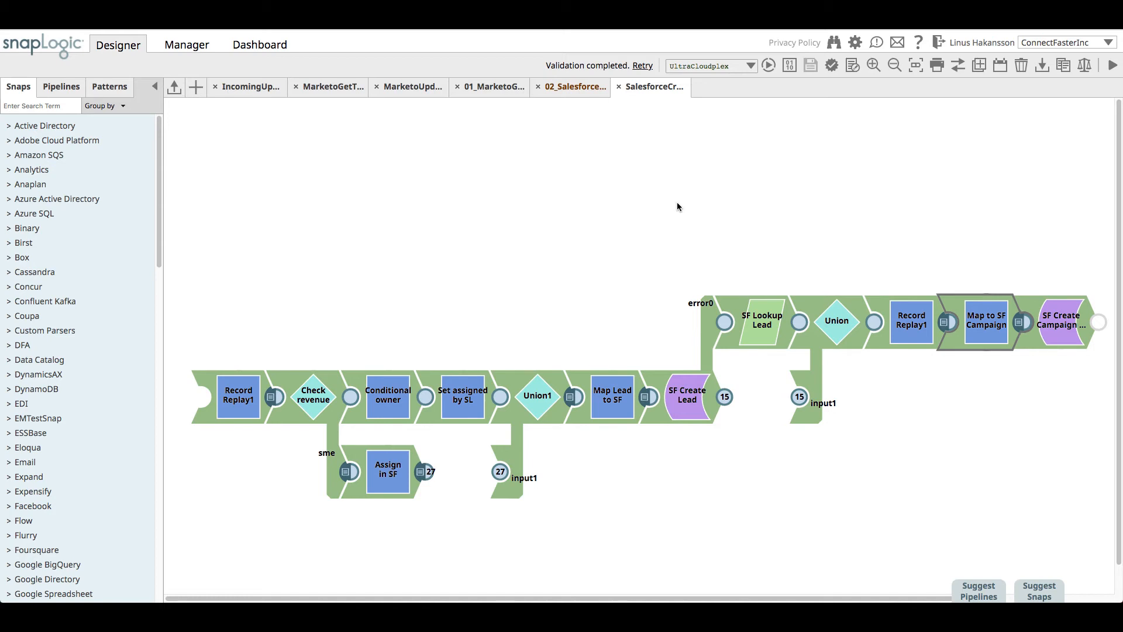
- Start a task for the 01_MarketoGetProgramsBatch pipeline with a Scheduled run policy and execution on a regular schedule
{"action": "left_click", "coordinate": [484, 92]}
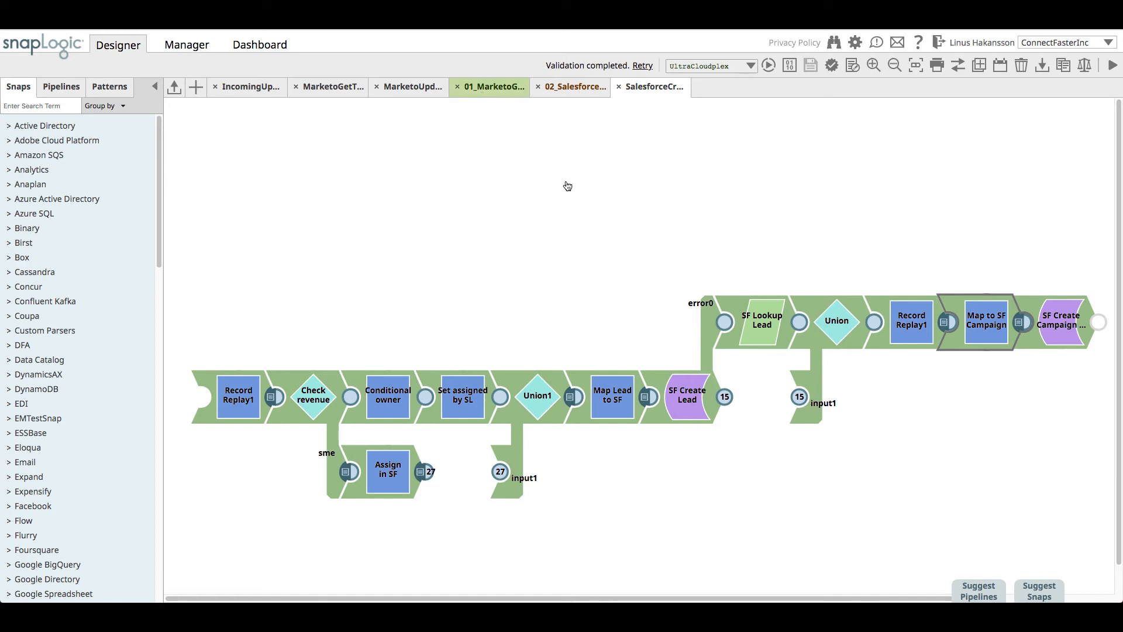
{"action": "left_click", "coordinate": [1001, 66]}
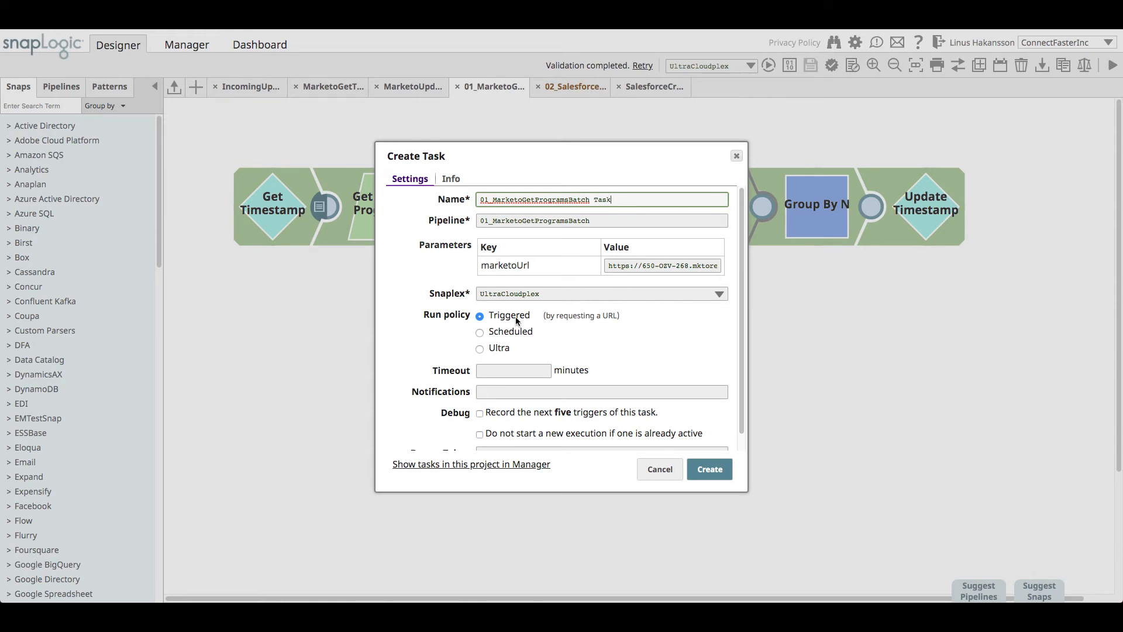
{"action": "left_click", "coordinate": [517, 331]}
{"action": "scroll", "coordinate": [542, 339], "scroll_direction": "down", "scroll_amount": 1}
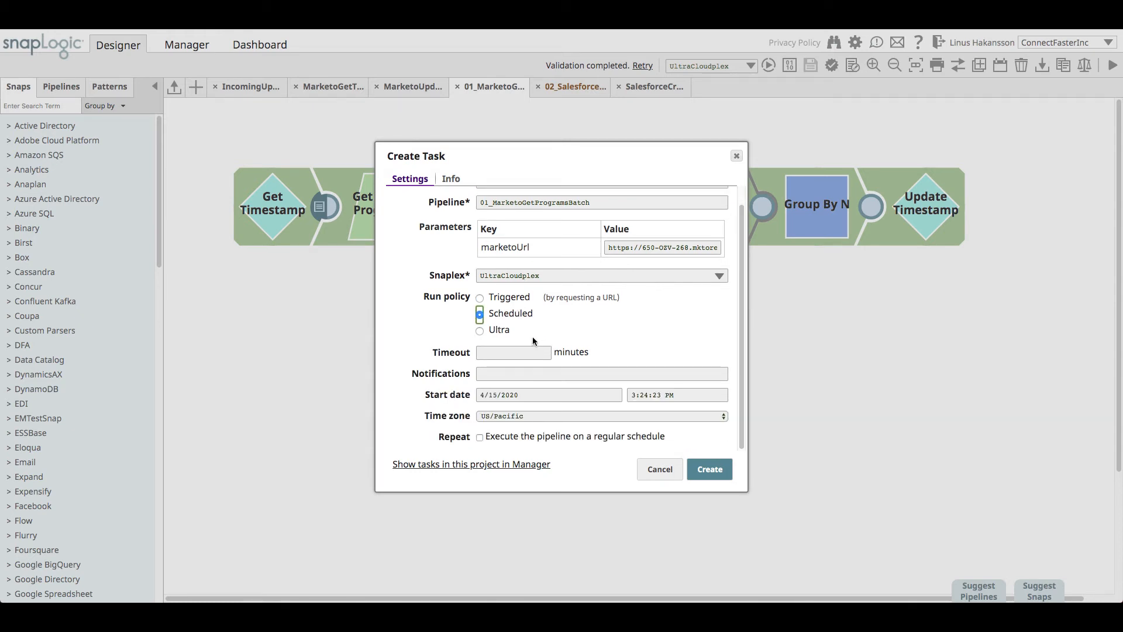
{"action": "left_click", "coordinate": [534, 437]}
{"action": "scroll", "coordinate": [537, 434], "scroll_direction": "down", "scroll_amount": 5}
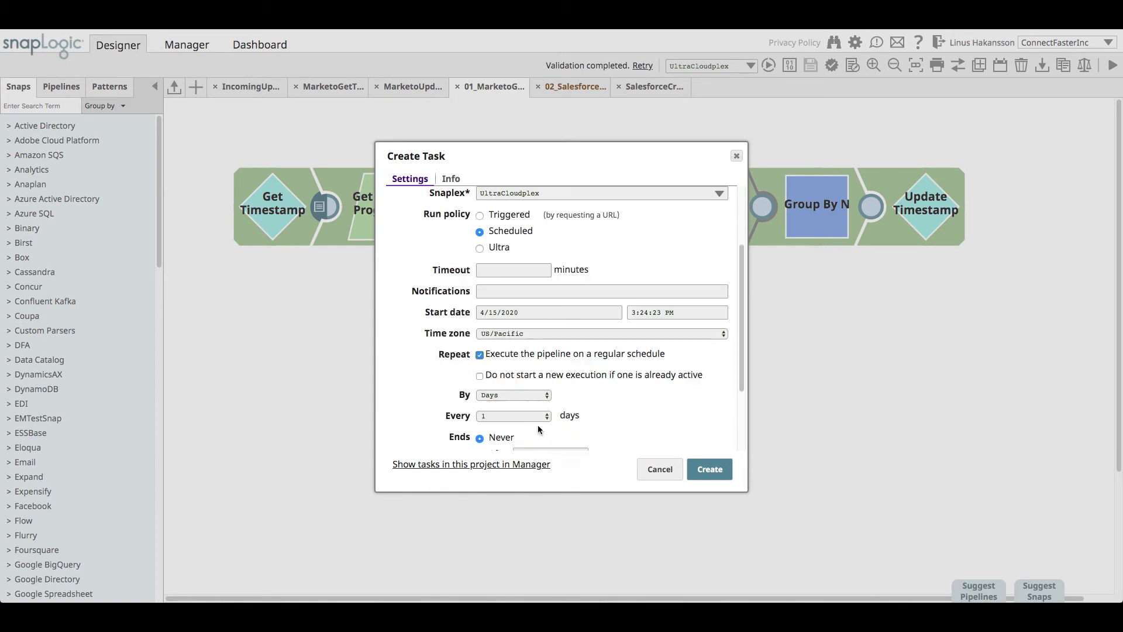
{"action": "scroll", "coordinate": [554, 377], "scroll_direction": "down", "scroll_amount": 3}
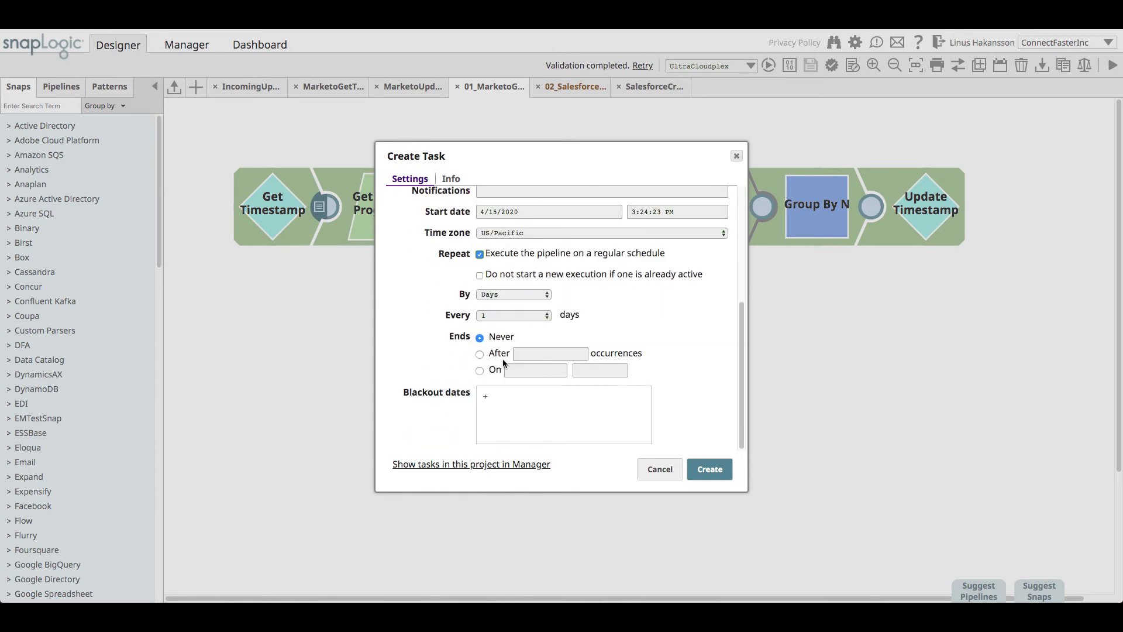
- Try a Cron repeat for the task on Monday at 12AM, then cancel creating the task
{"action": "left_click", "coordinate": [515, 294]}
{"action": "left_click", "coordinate": [514, 331]}
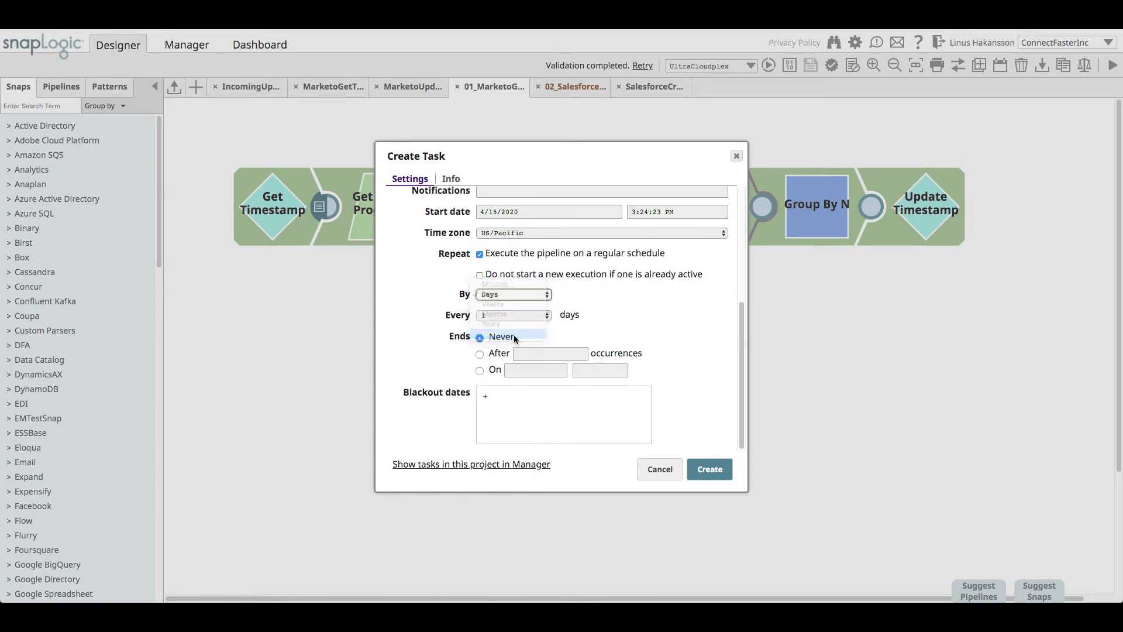
{"action": "left_click", "coordinate": [588, 349]}
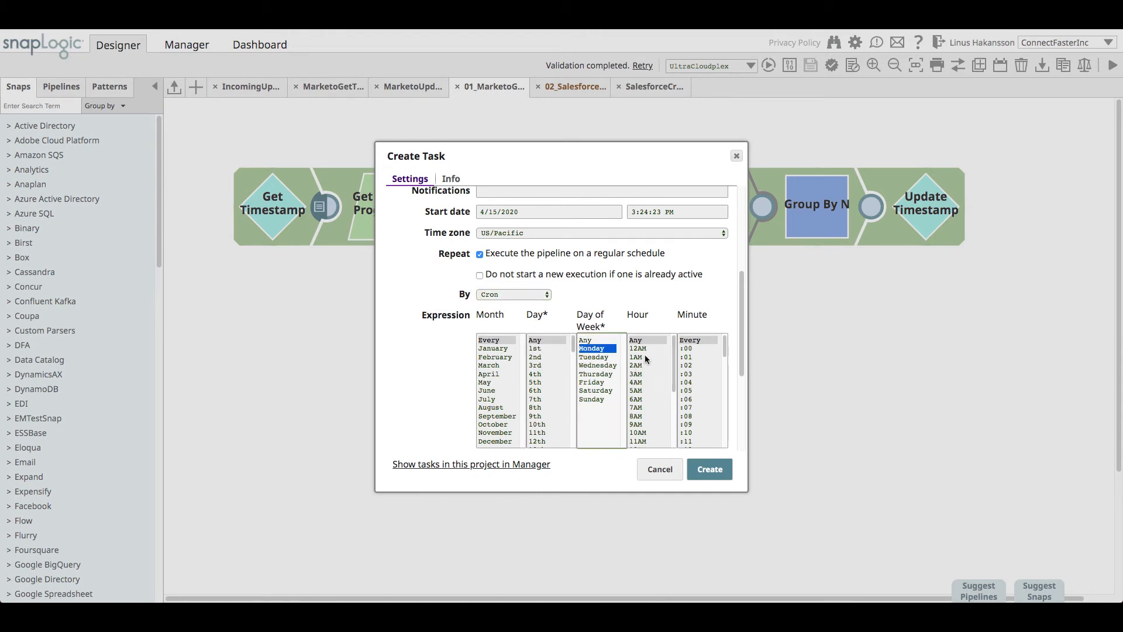
{"action": "left_click", "coordinate": [647, 348]}
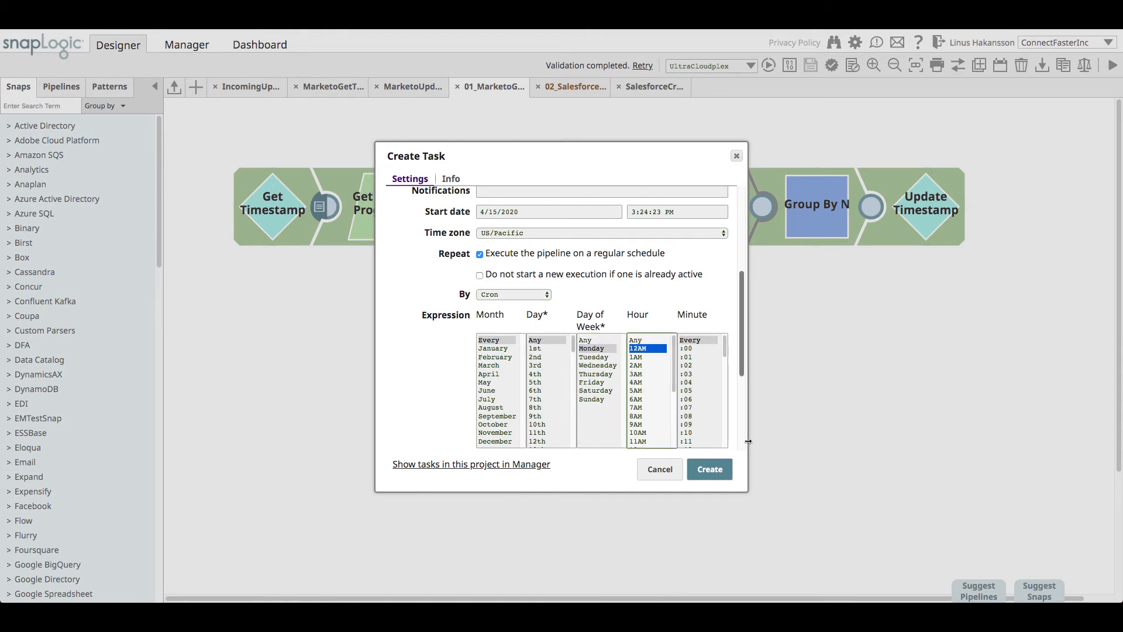
{"action": "left_click", "coordinate": [665, 471]}
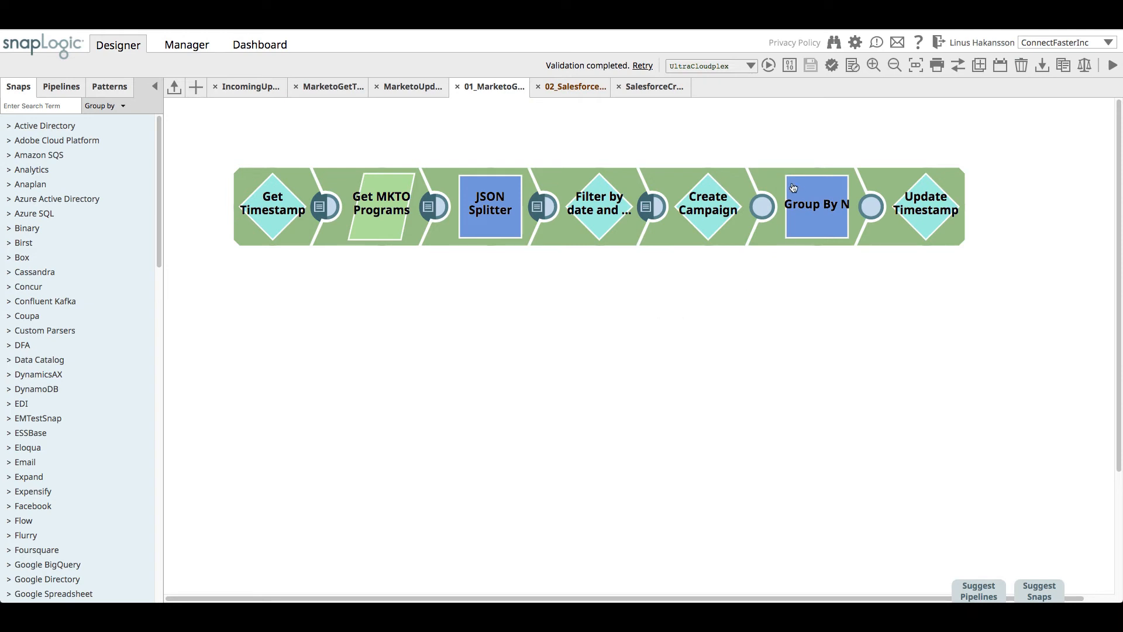
- Run the 01_MarketoGetProgramsBatch pipeline, then open the Dashboard in a separate browser tab and expand that run's child executions
{"action": "left_click", "coordinate": [768, 65]}
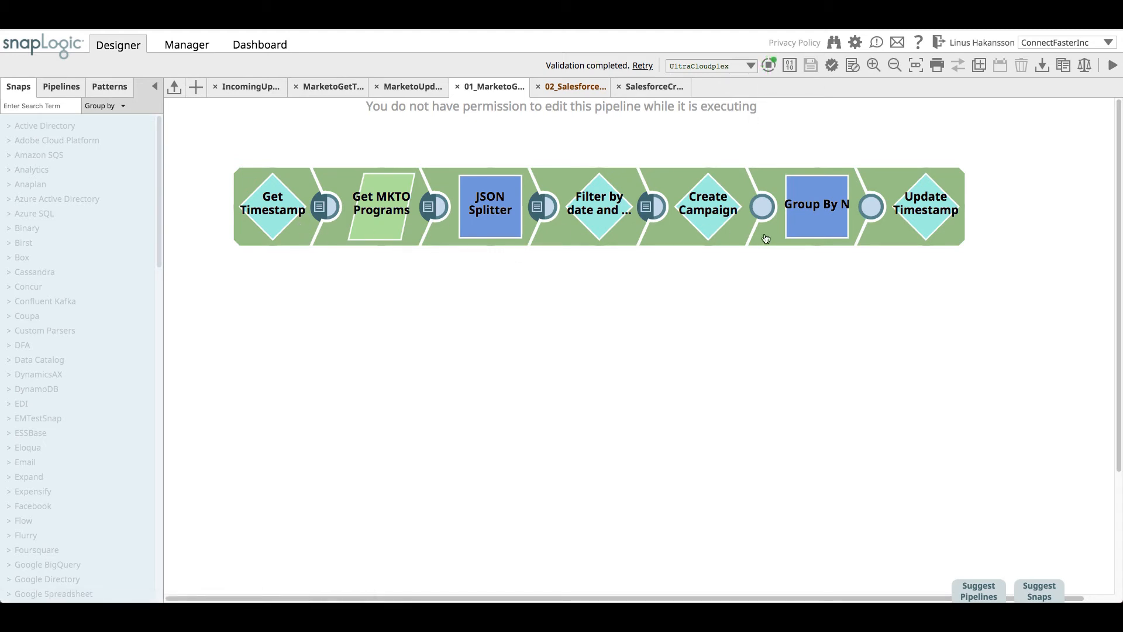
{"action": "mouse_move", "coordinate": [766, 238]}
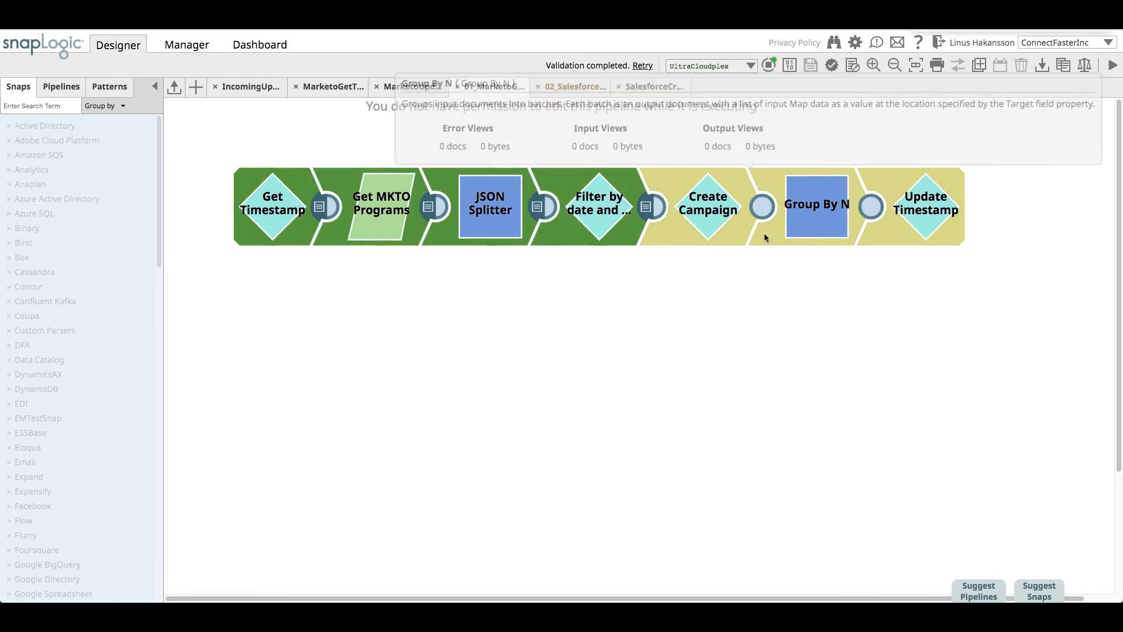
{"action": "right_click", "coordinate": [274, 48]}
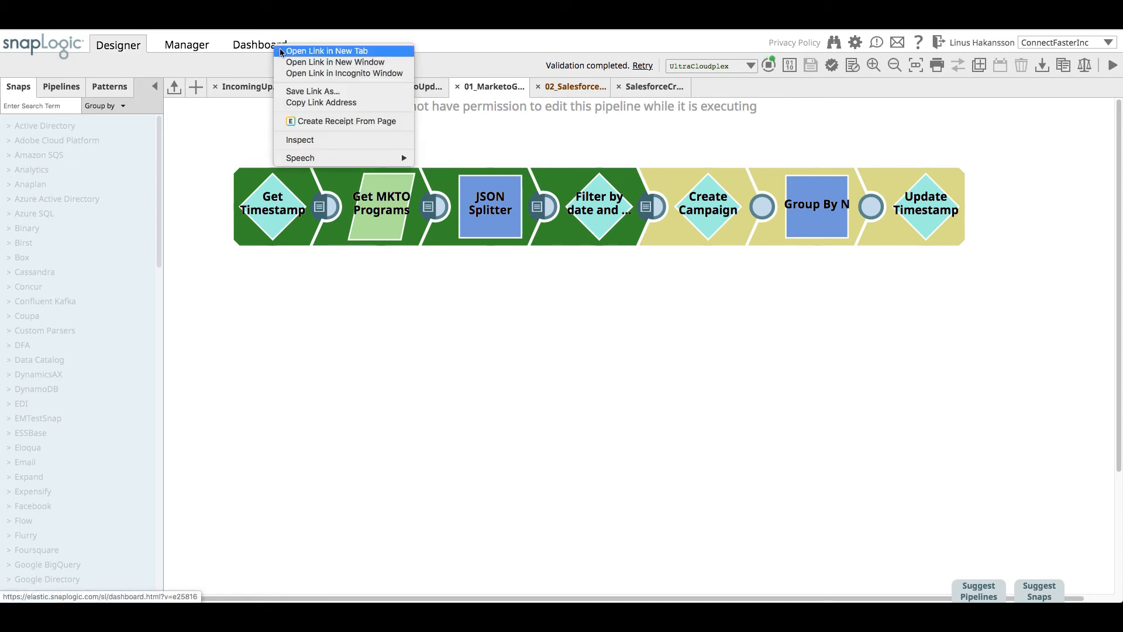
{"action": "left_click", "coordinate": [284, 53]}
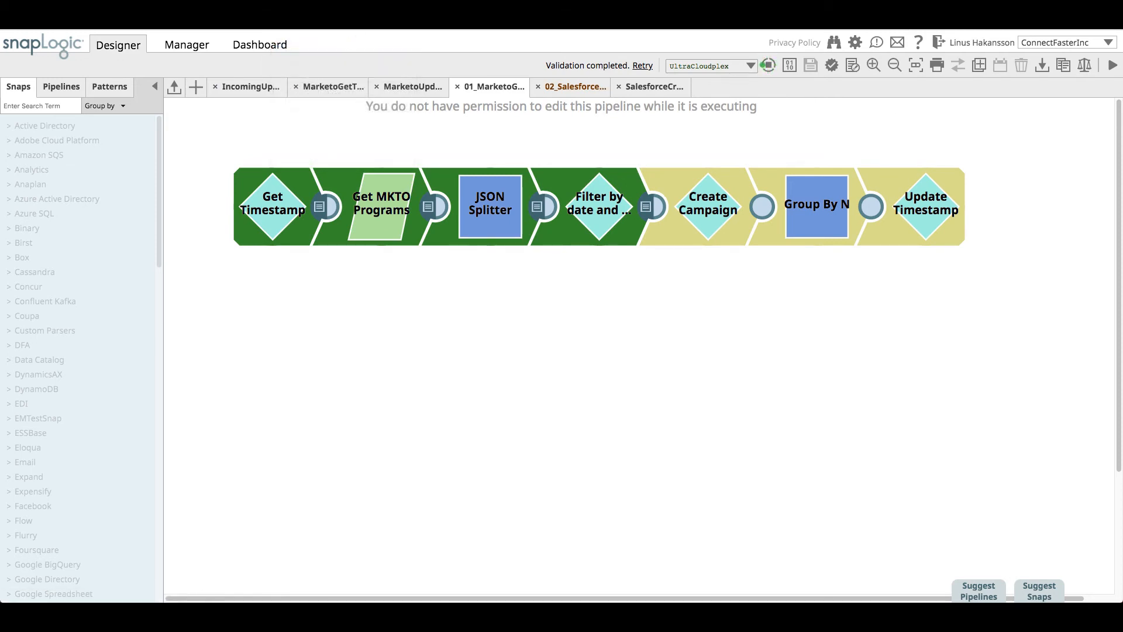
{"action": "key", "text": "ctrl+Tab"}
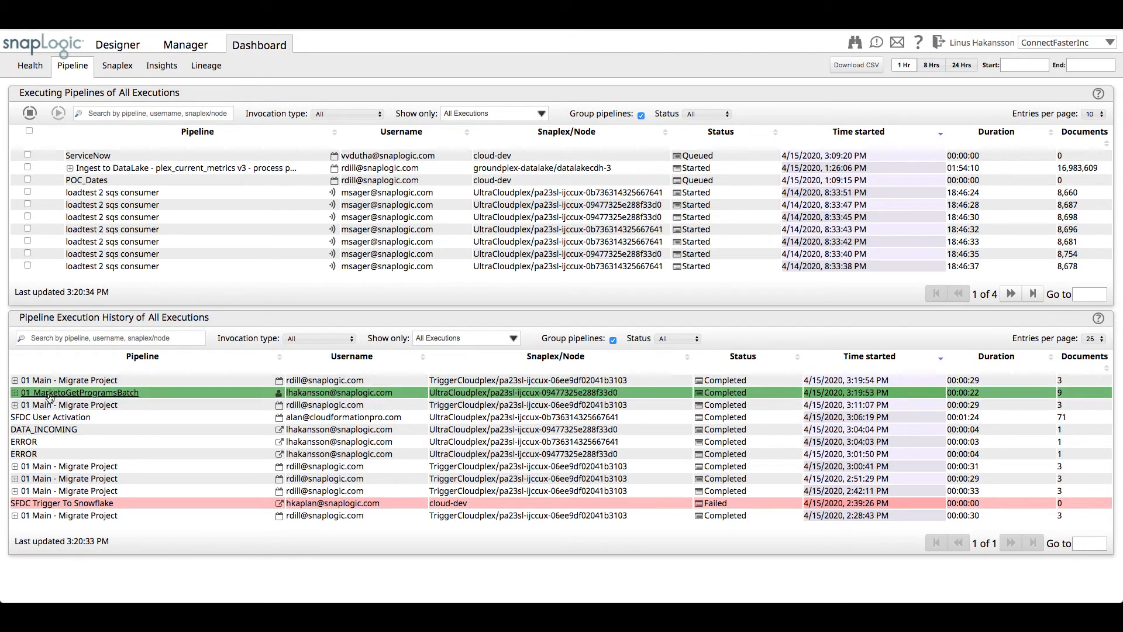
{"action": "left_click", "coordinate": [14, 393]}
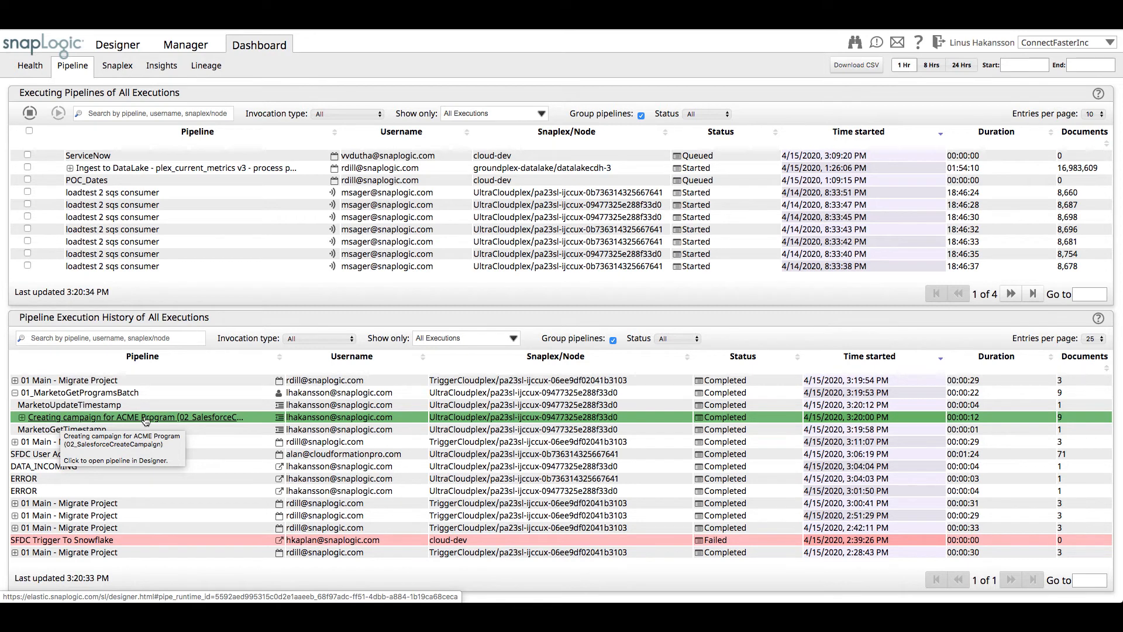
- Check the Create Campaign snap's execution label in the Designer, then expand the ACME Program campaign run in the Dashboard's execution history
{"action": "key", "text": "ctrl+Tab"}
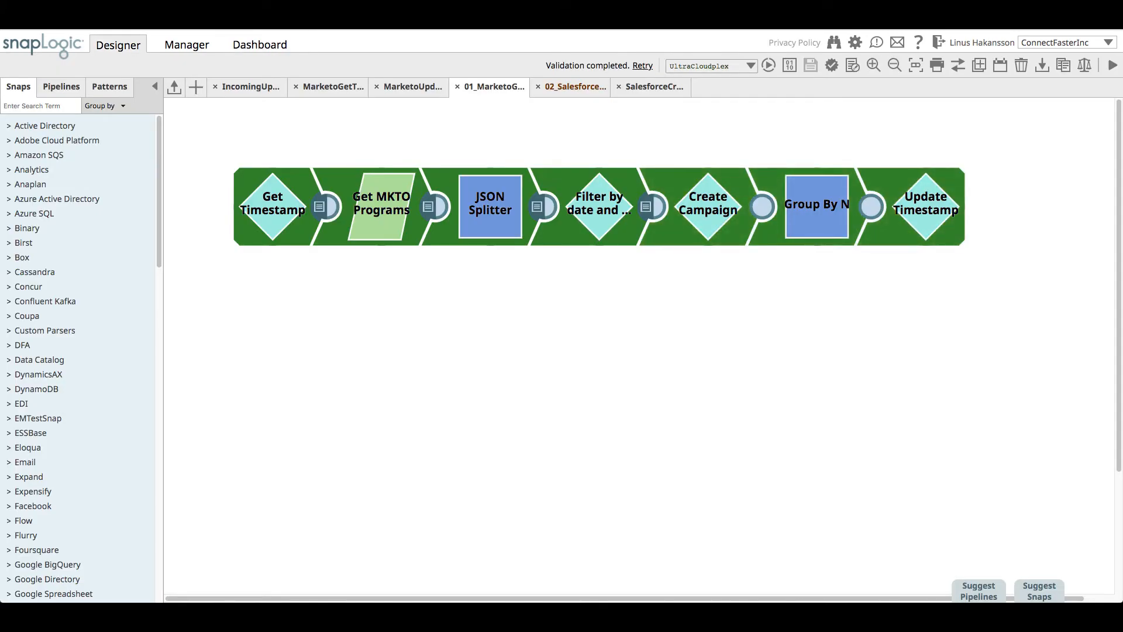
{"action": "left_click", "coordinate": [685, 234]}
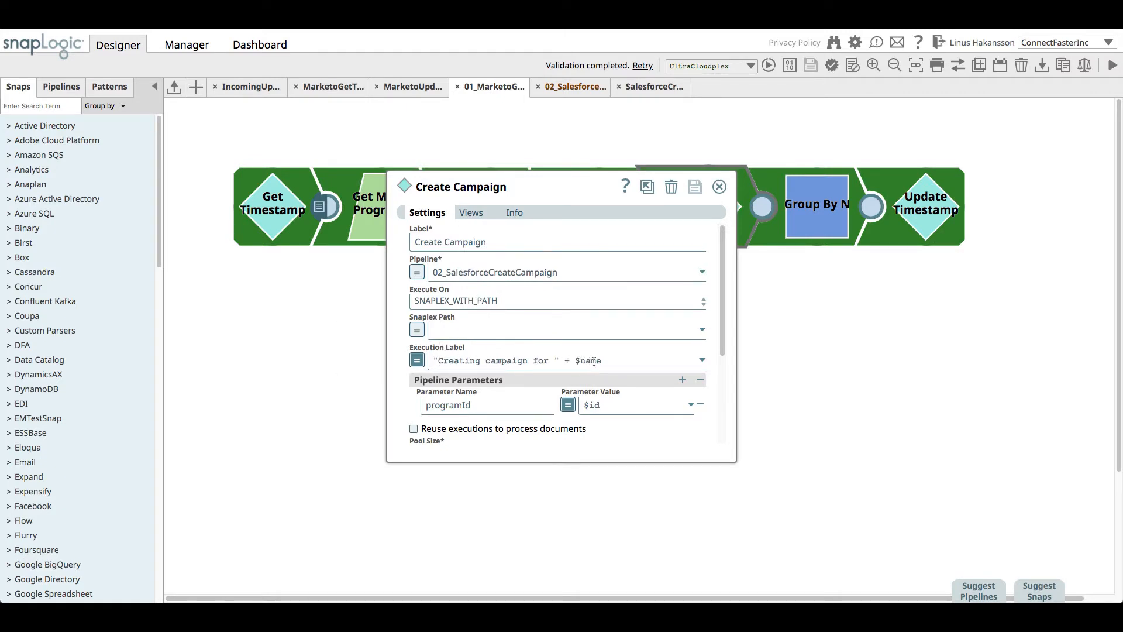
{"action": "left_click", "coordinate": [719, 187]}
{"action": "left_click", "coordinate": [260, 45]}
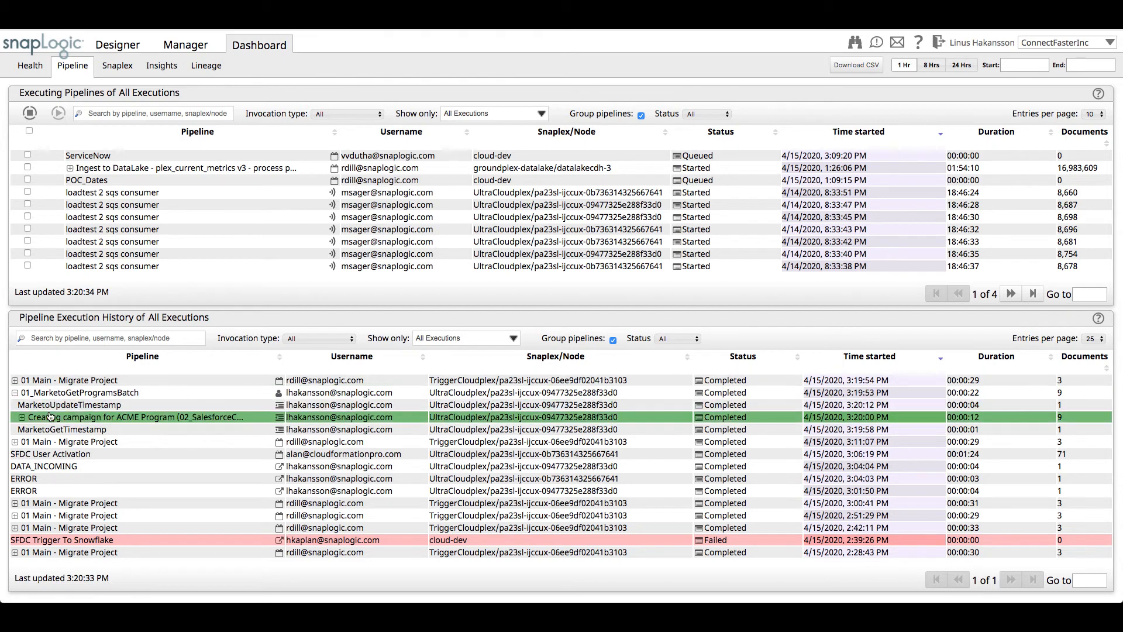
{"action": "left_click", "coordinate": [21, 418]}
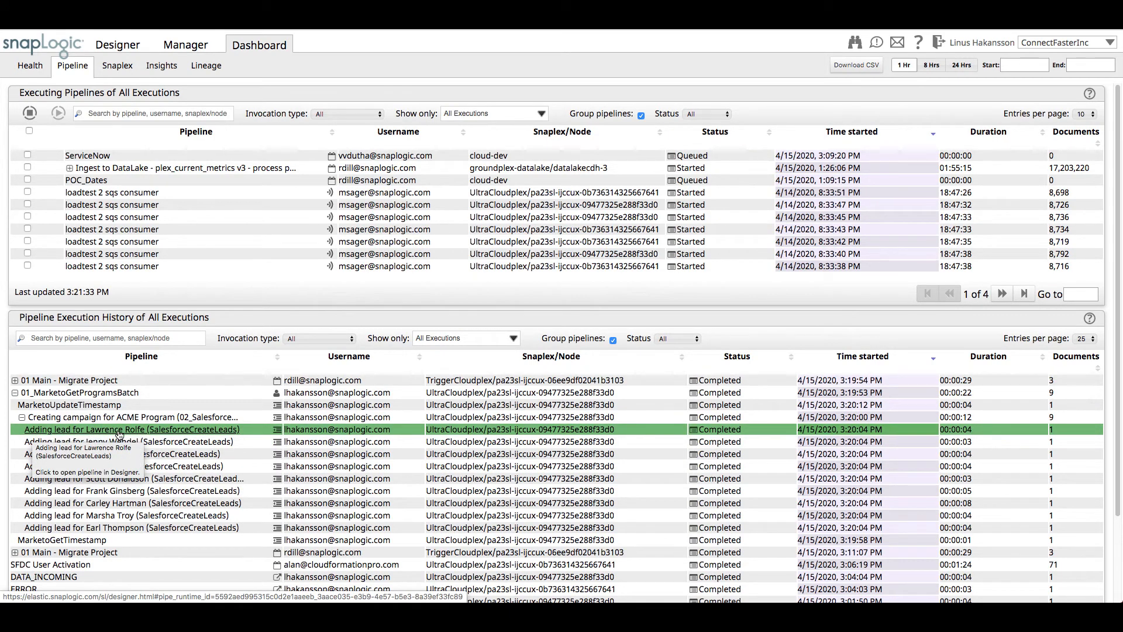
- Check the execution label of the Create SF Lead snap in the 02_Salesforce campaign pipeline in the Designer
{"action": "key", "text": "ctrl+Tab"}
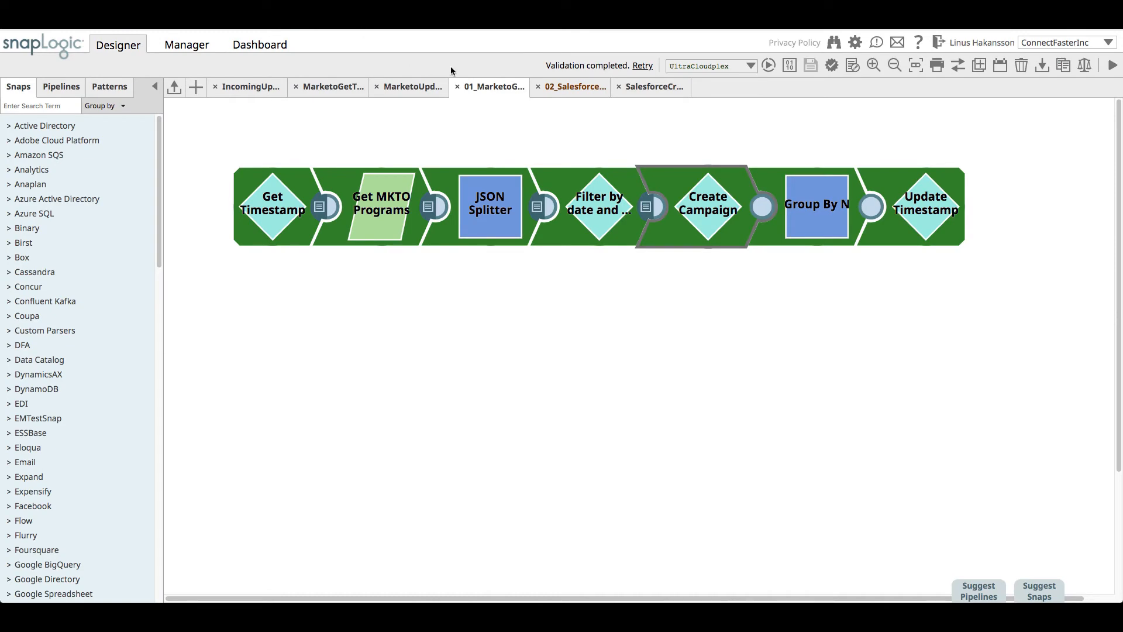
{"action": "left_click", "coordinate": [570, 91]}
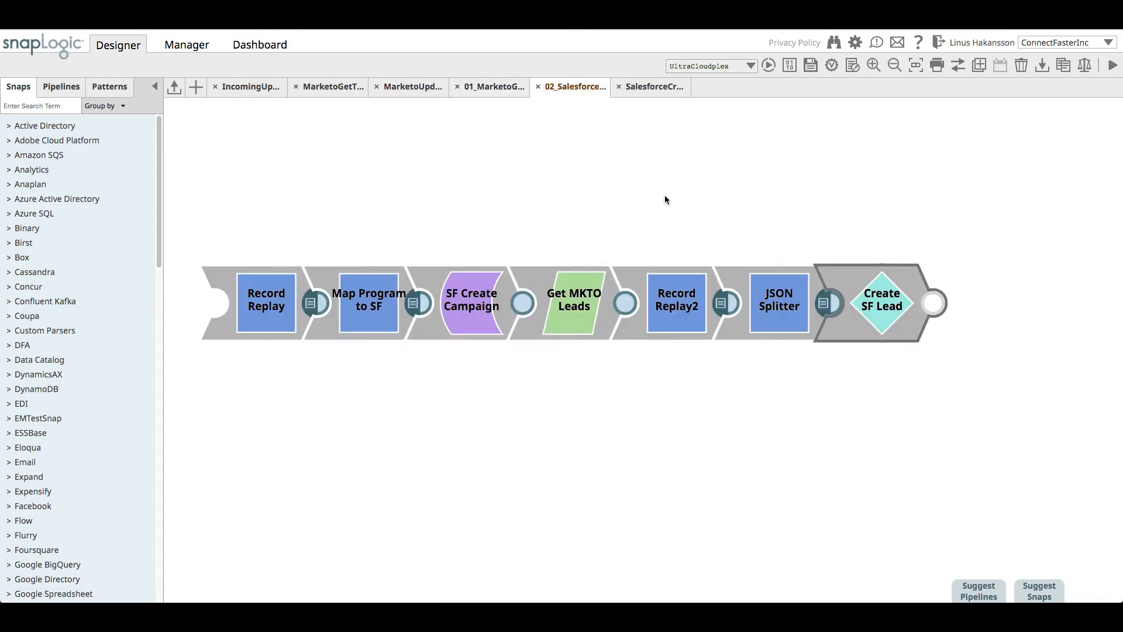
{"action": "left_click", "coordinate": [877, 313]}
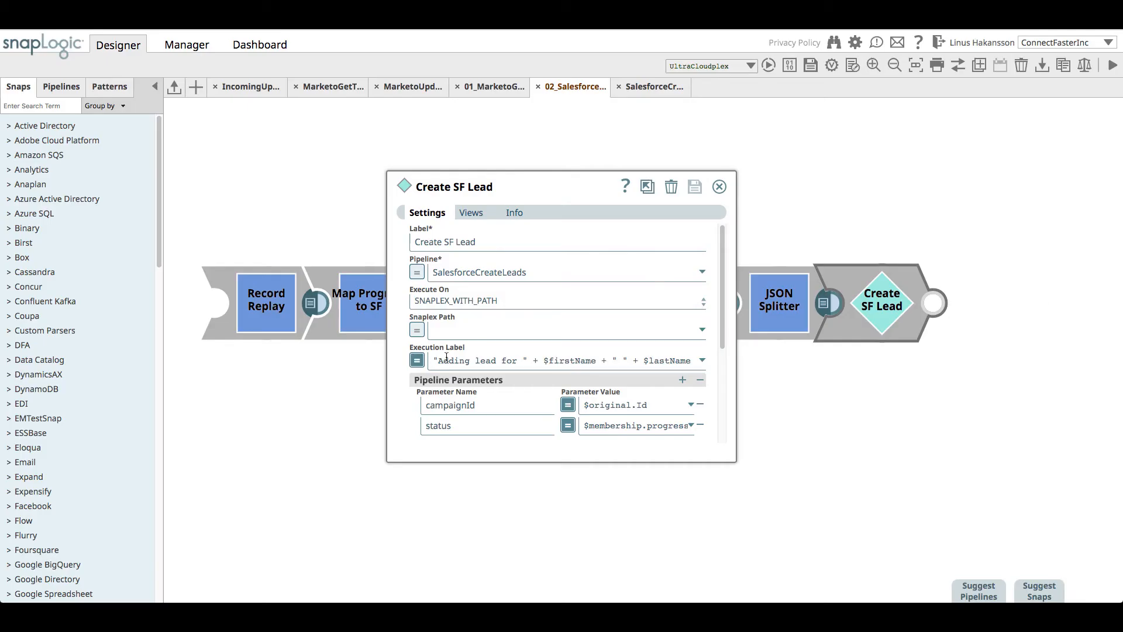
{"action": "left_click", "coordinate": [719, 187]}
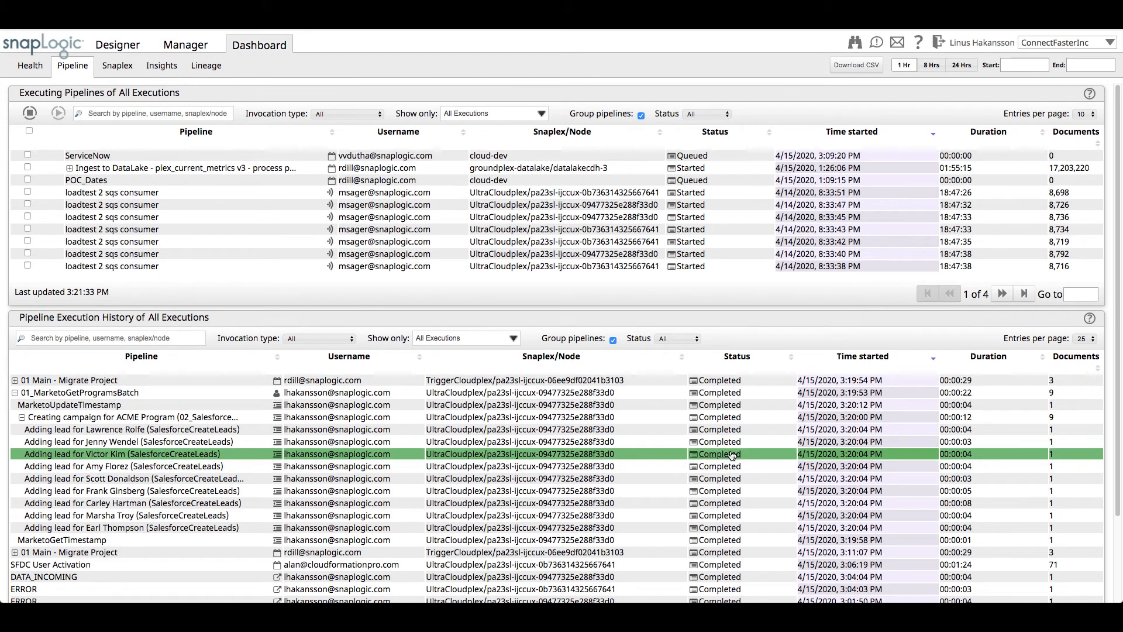
- Review the snap statistics of the third lead's SalesforceCreateLeads run in the Dashboard, including Assign in SF and Conditional owner
{"action": "left_click", "coordinate": [732, 456]}
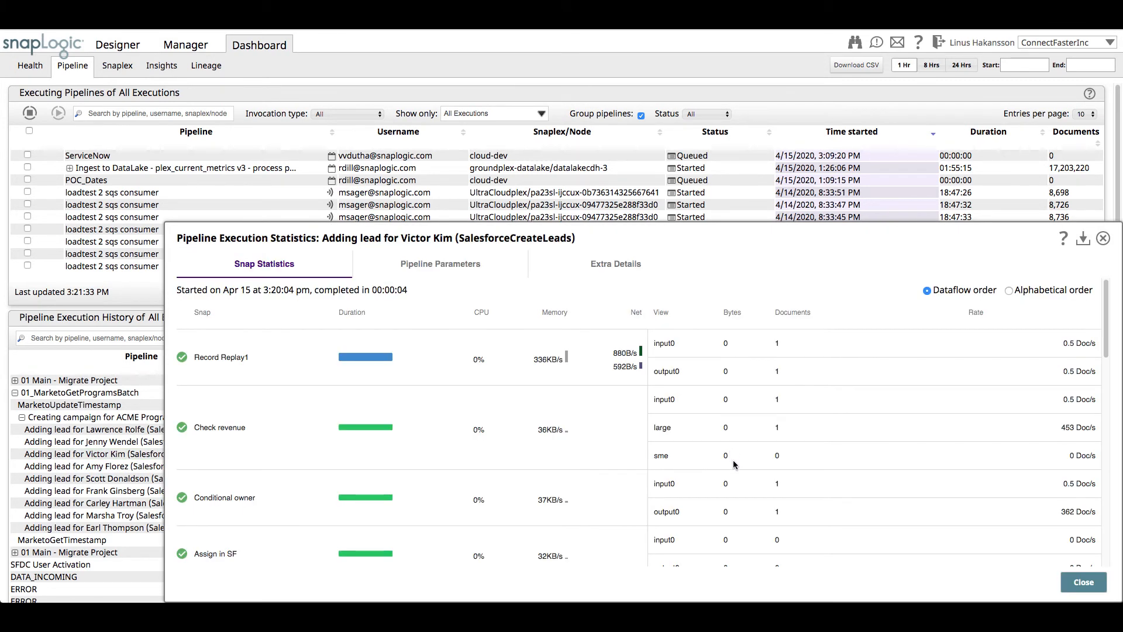
{"action": "scroll", "coordinate": [756, 456], "scroll_direction": "down", "scroll_amount": 3}
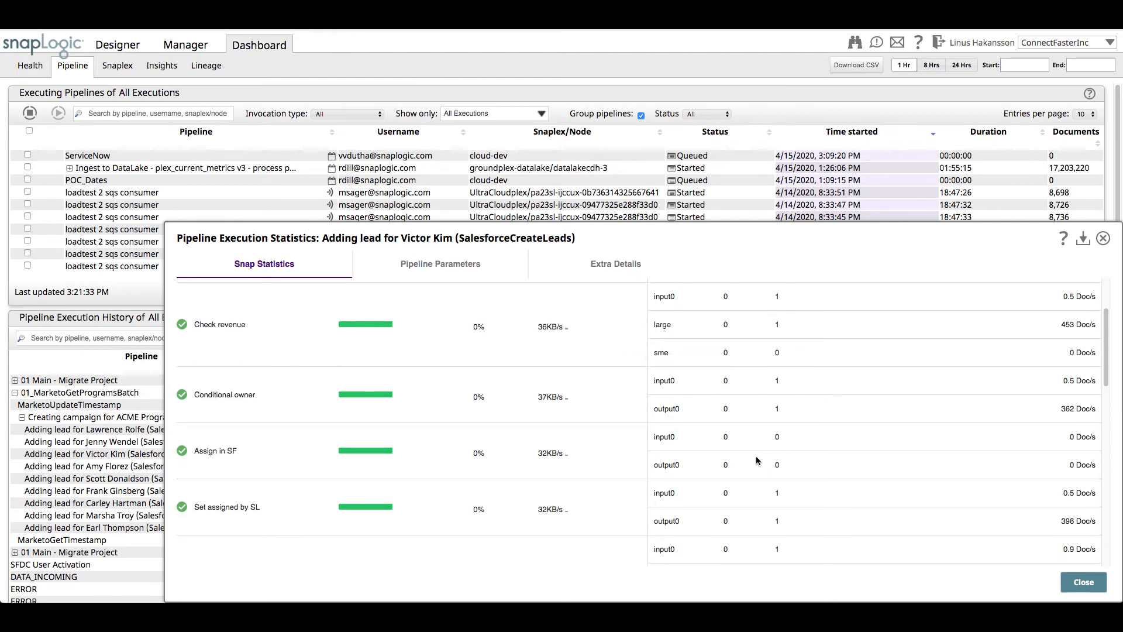
{"action": "mouse_move", "coordinate": [500, 466]}
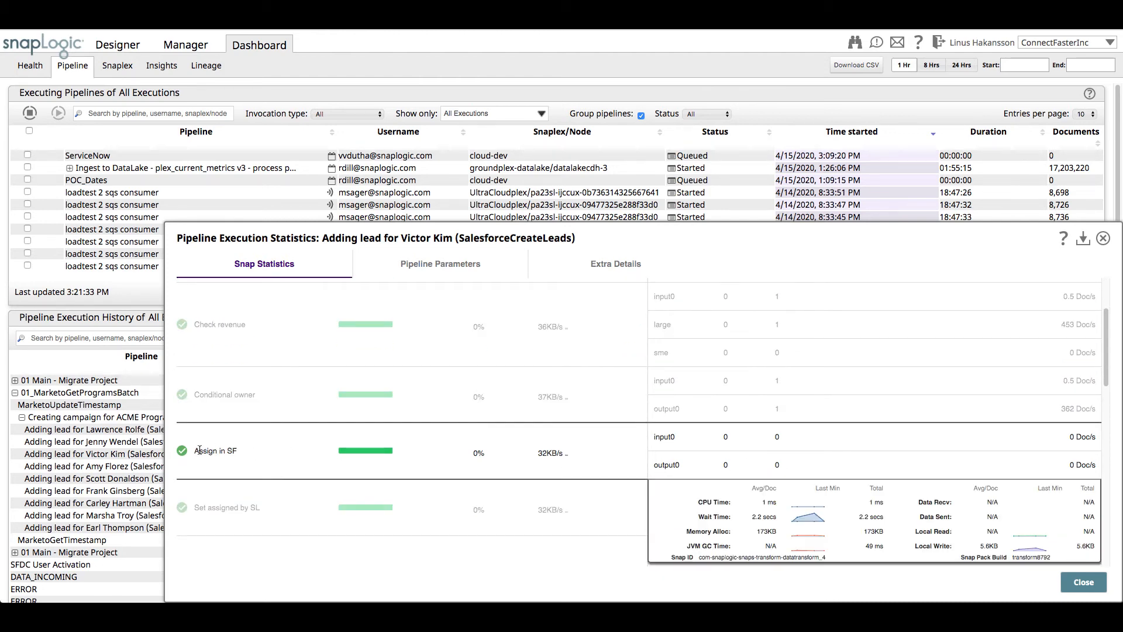
{"action": "mouse_move", "coordinate": [745, 420]}
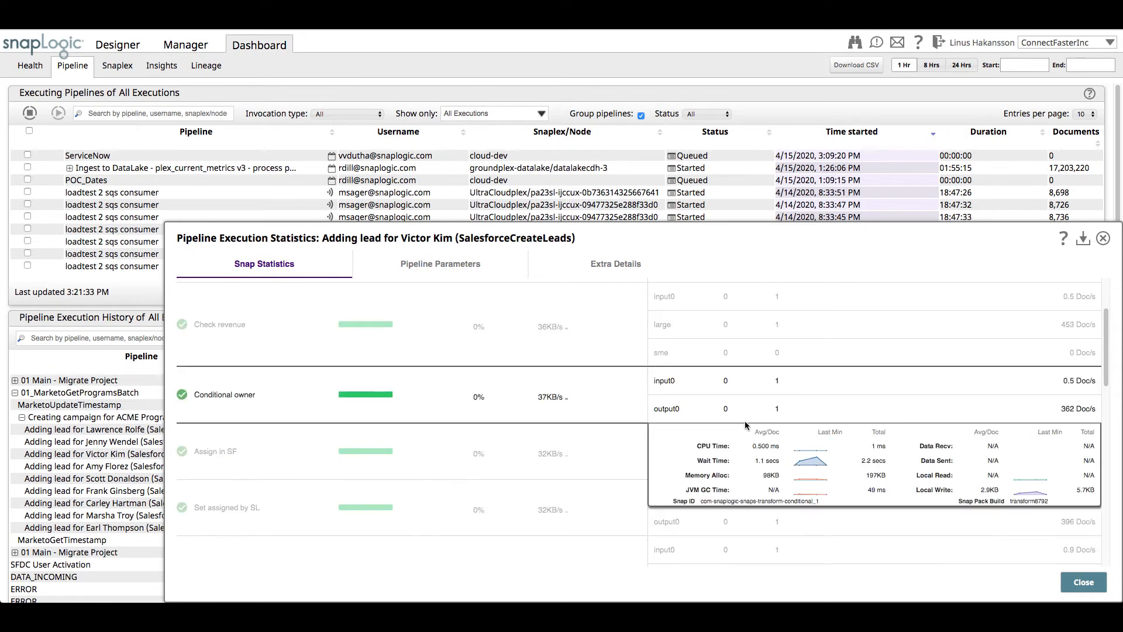
{"action": "scroll", "coordinate": [787, 412], "scroll_direction": "down", "scroll_amount": 1}
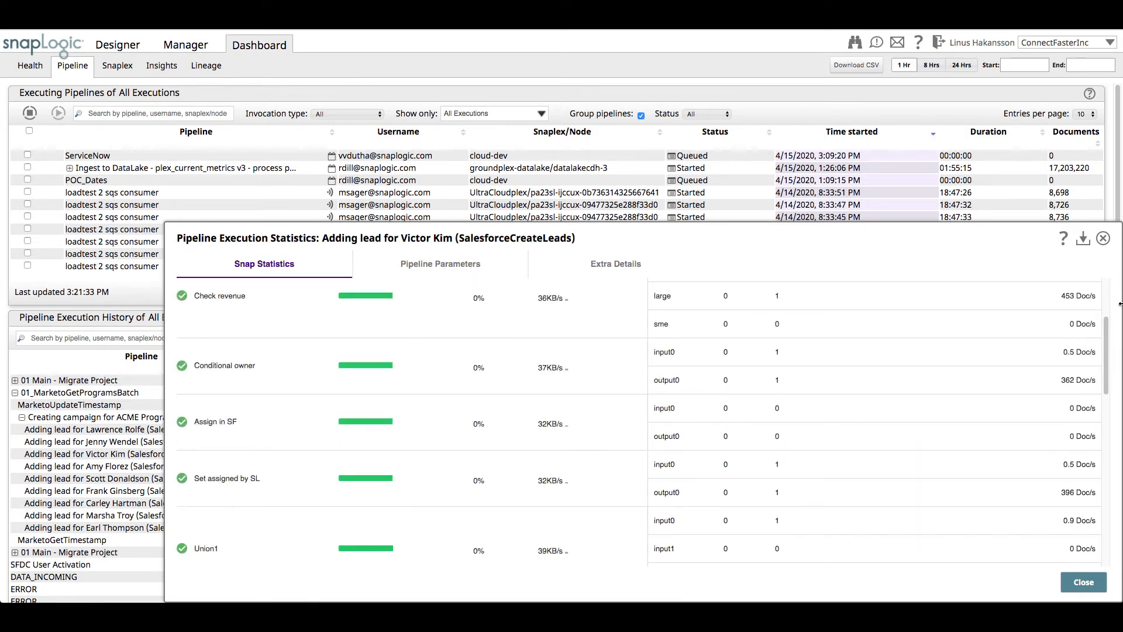
{"action": "left_click", "coordinate": [1103, 239]}
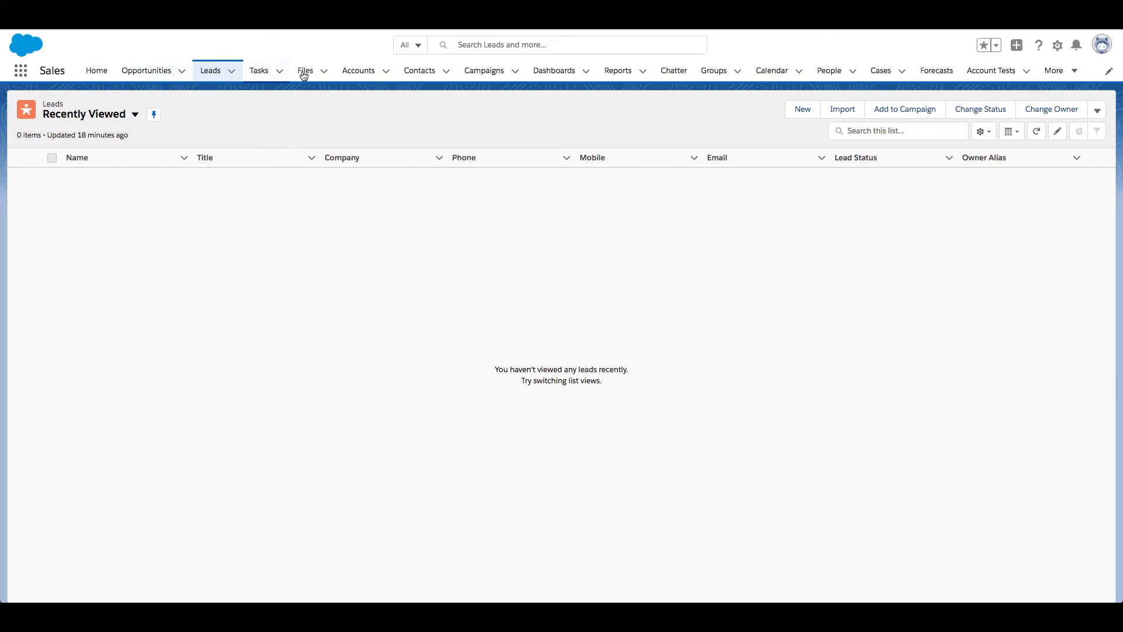
- In Salesforce, open the ACME Program campaign, view all its campaign members, and go to the recently viewed leads
{"action": "left_click", "coordinate": [487, 73]}
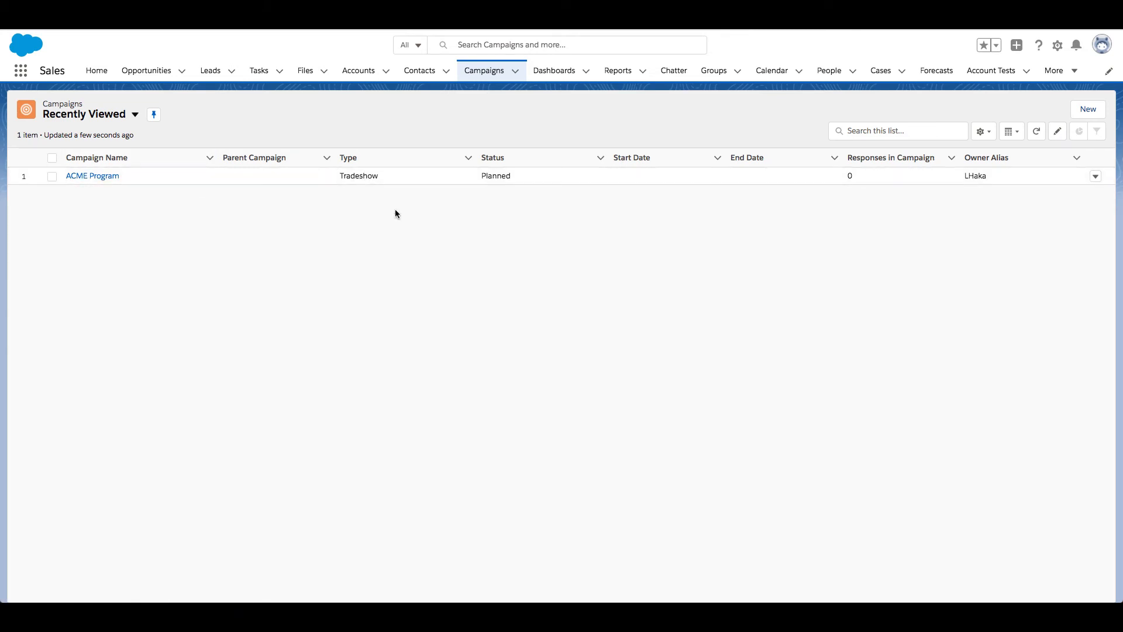
{"action": "left_click", "coordinate": [95, 176]}
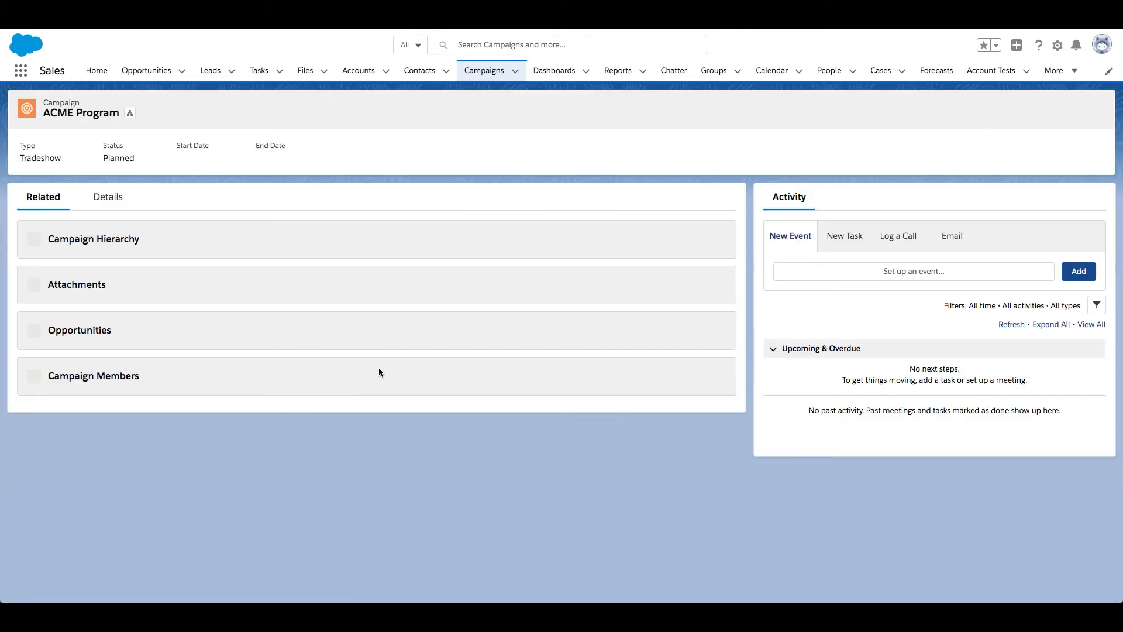
{"action": "scroll", "coordinate": [266, 452], "scroll_direction": "down", "scroll_amount": 2}
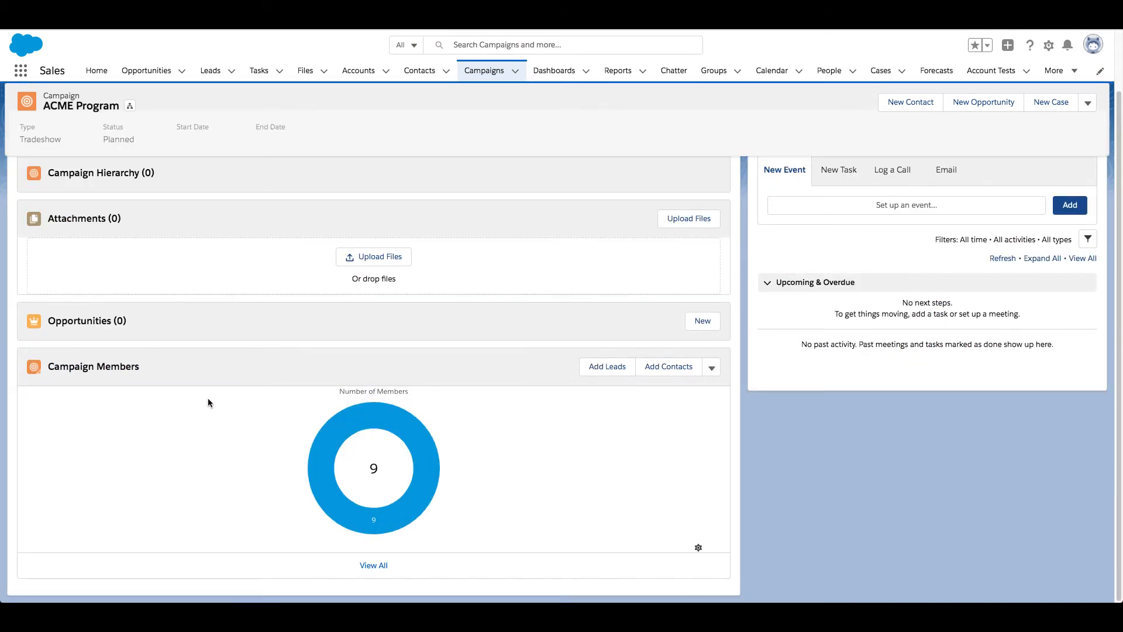
{"action": "left_click", "coordinate": [367, 565]}
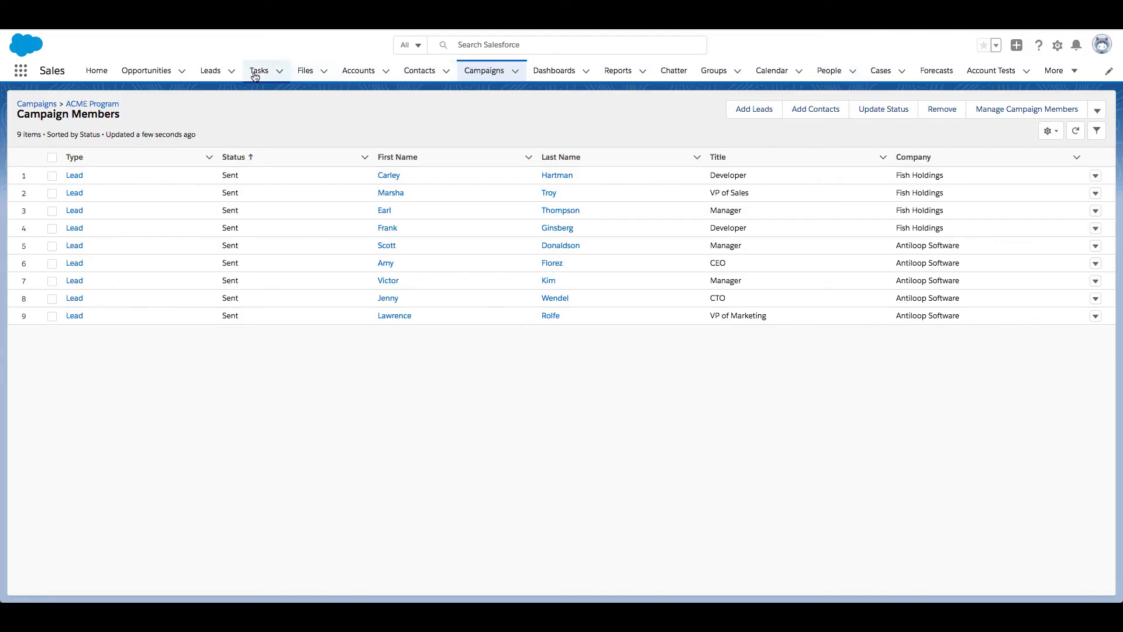
{"action": "left_click", "coordinate": [211, 70]}
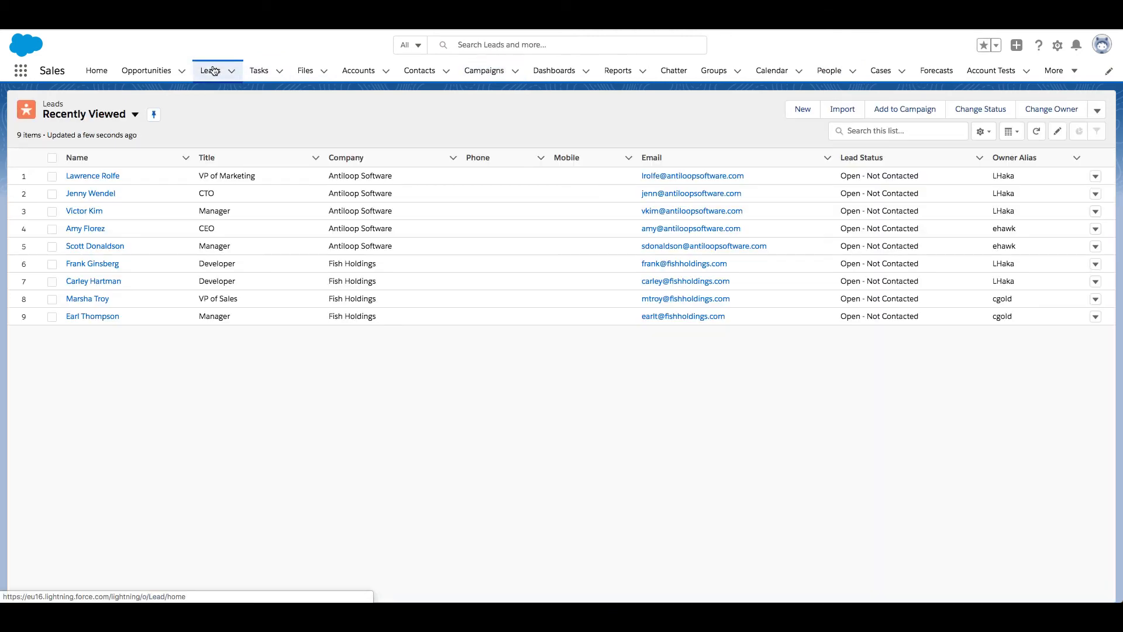
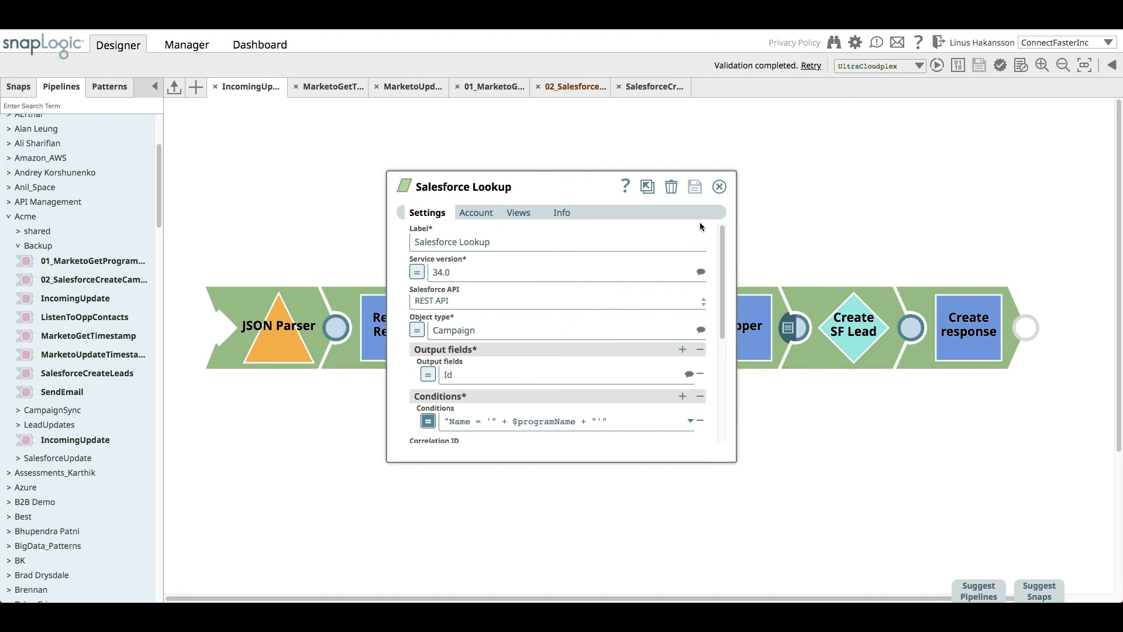
- Preview the Salesforce Lookup snap's output in the IncomingUpdate pipeline and expand the returned record
{"action": "left_click", "coordinate": [718, 186]}
{"action": "left_click", "coordinate": [683, 325]}
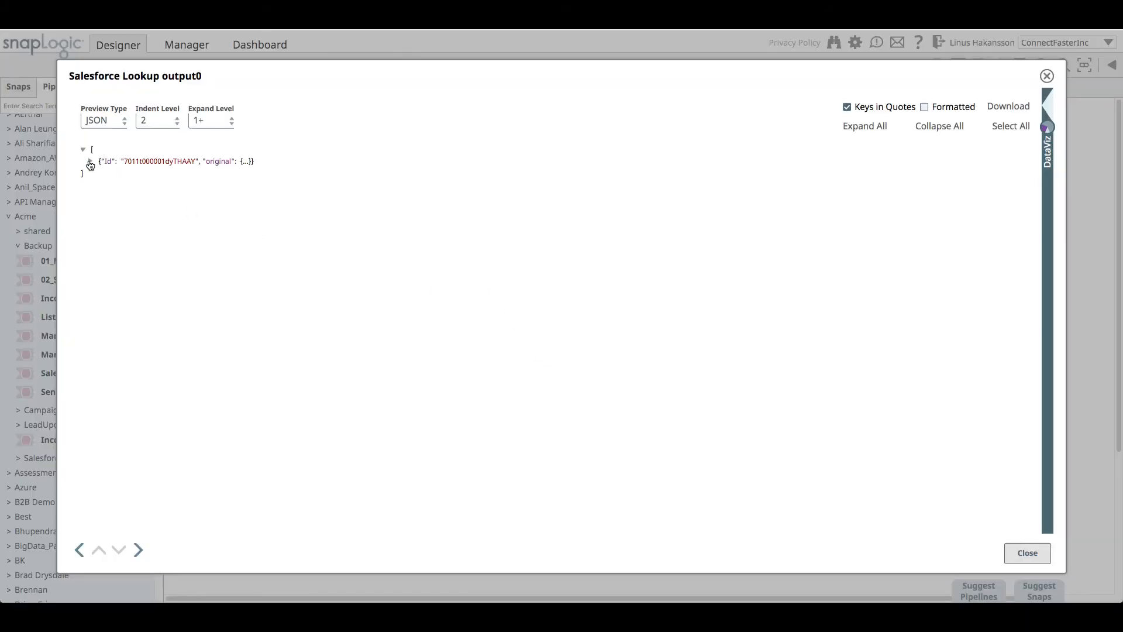
{"action": "left_click", "coordinate": [90, 161]}
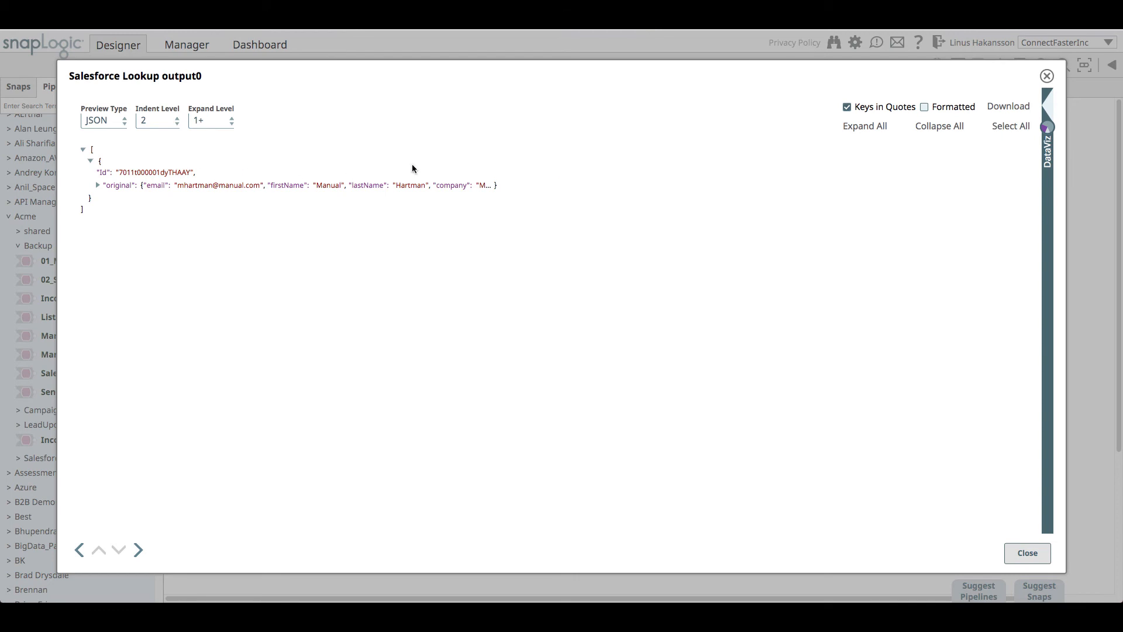
{"action": "left_click", "coordinate": [1047, 76]}
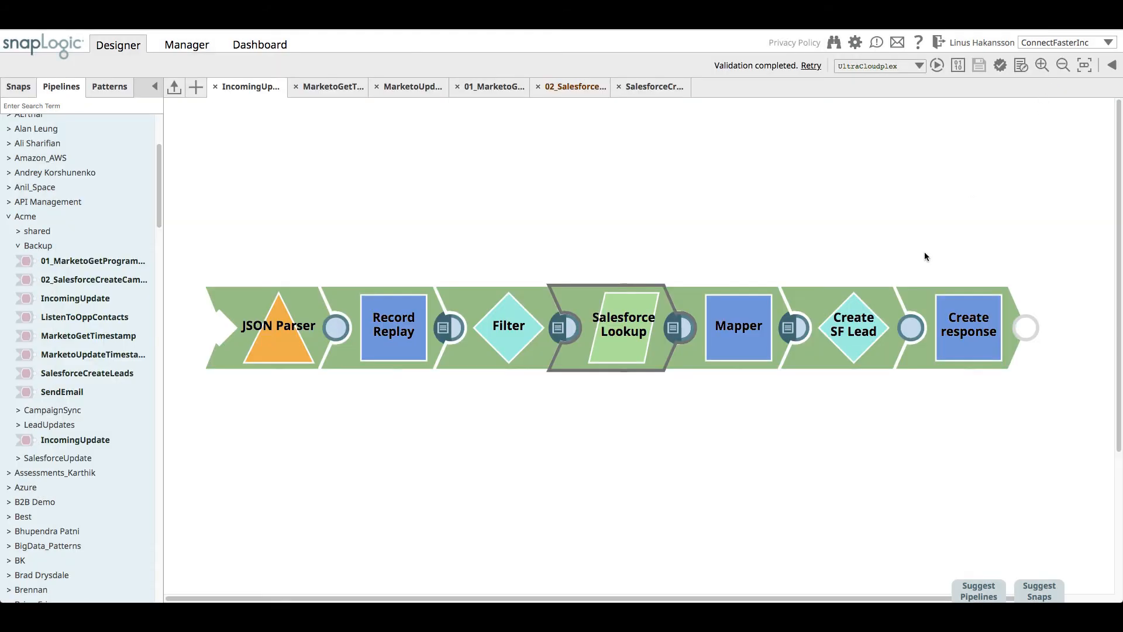
- Inspect the Mapper snap's original object fields and the output preview of its $original.extend({Id: $Id}) expression
{"action": "left_click", "coordinate": [828, 378]}
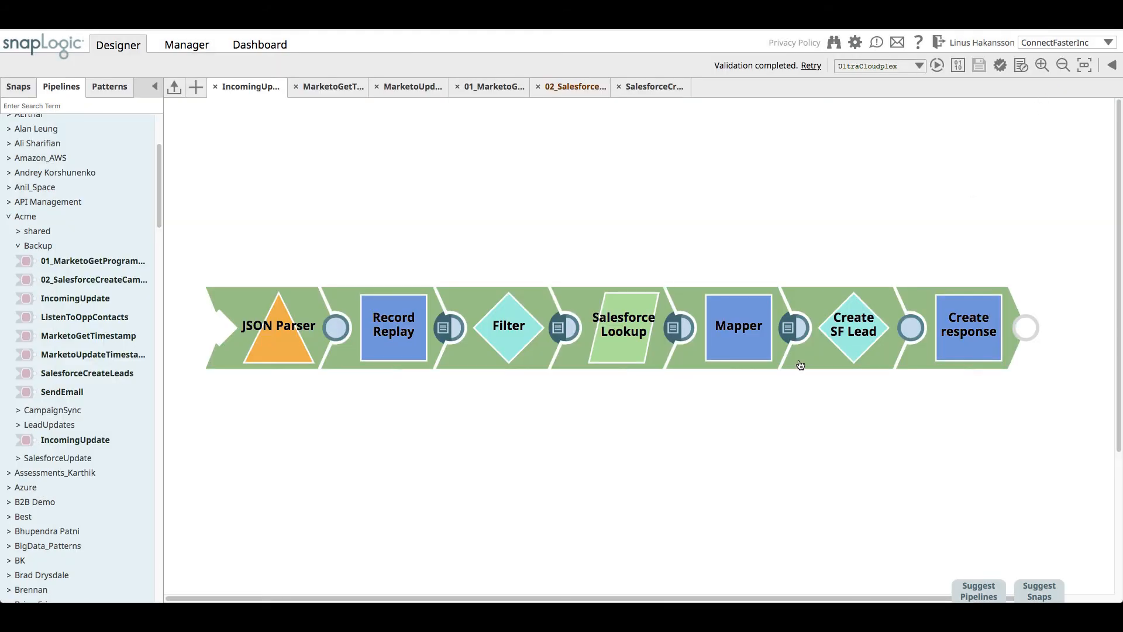
{"action": "left_click", "coordinate": [737, 355]}
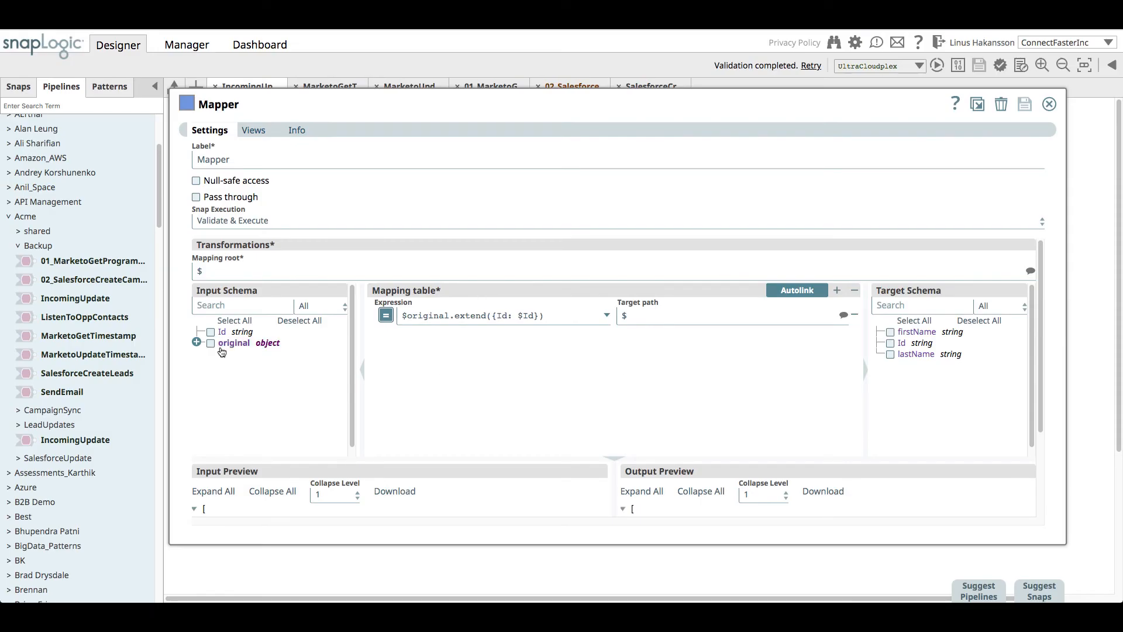
{"action": "left_click", "coordinate": [197, 343]}
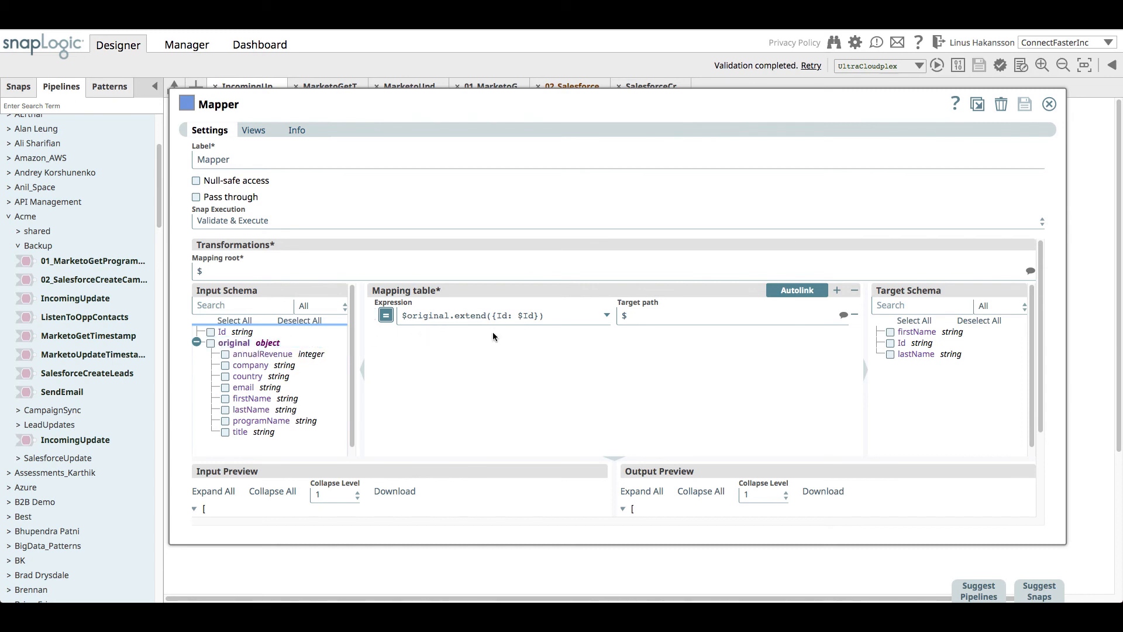
{"action": "left_click", "coordinate": [568, 320]}
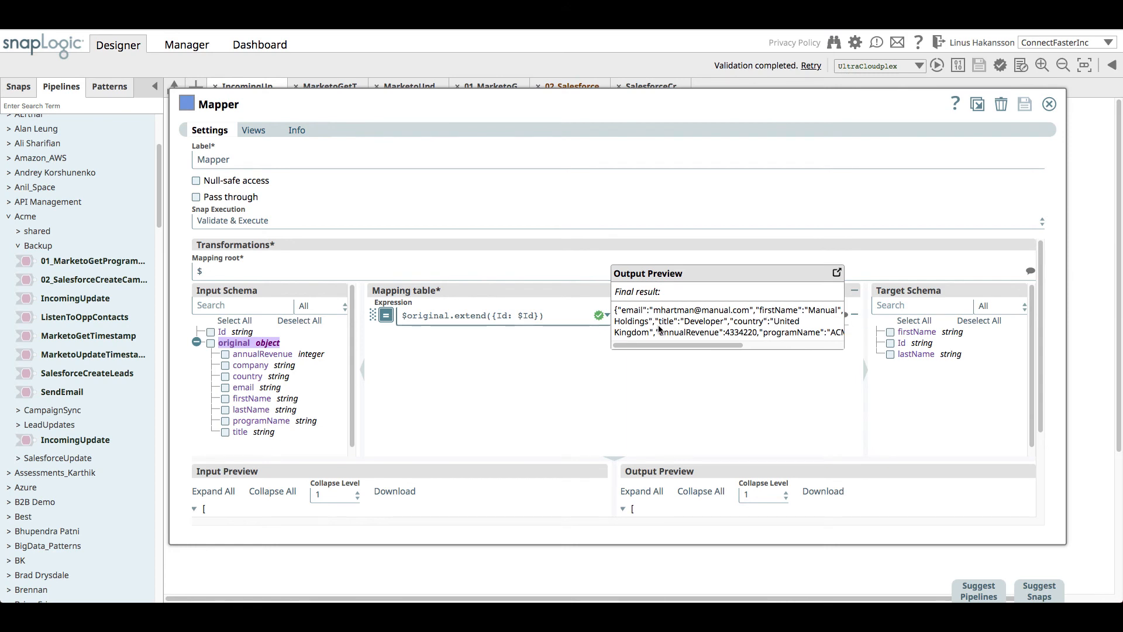
{"action": "left_click_drag", "start_coordinate": [666, 344], "coordinate": [783, 347]}
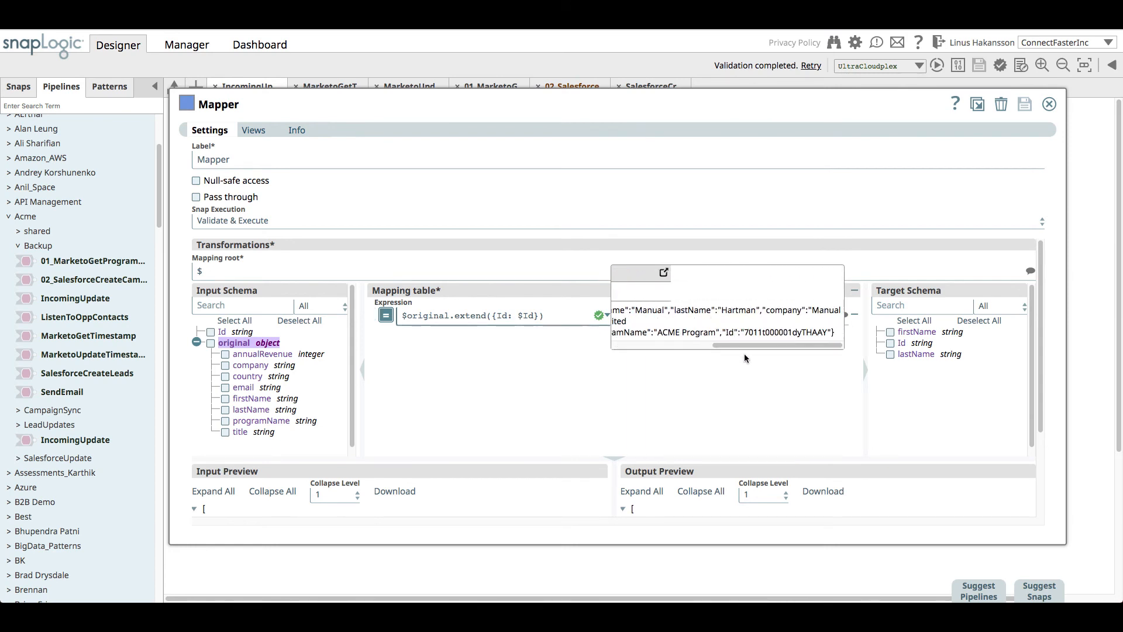
{"action": "left_click", "coordinate": [1048, 104]}
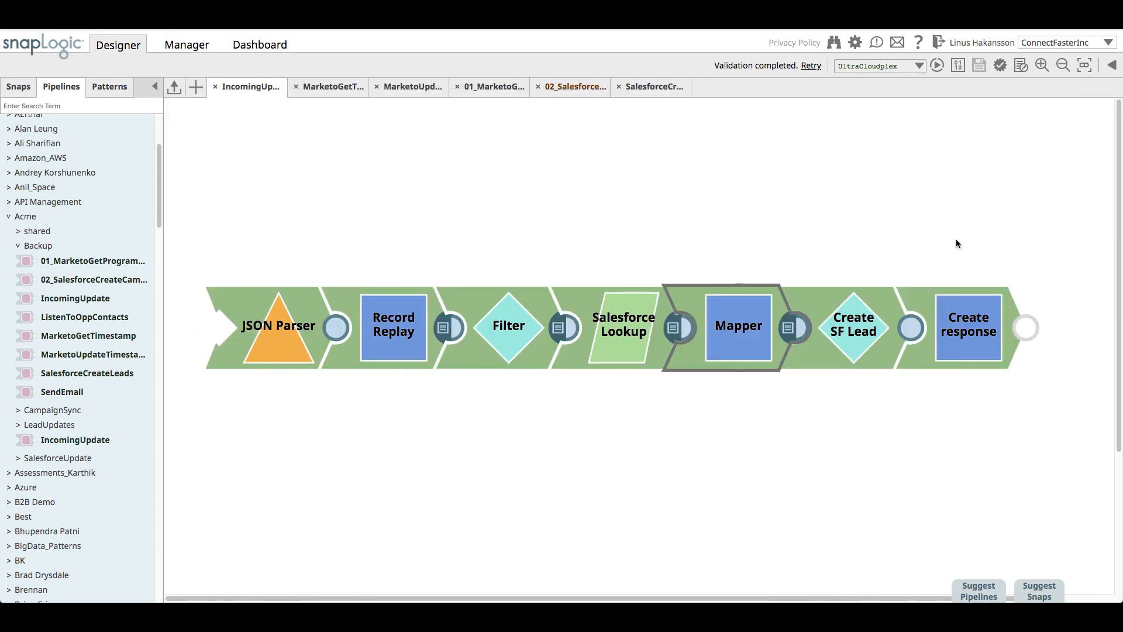
{"action": "left_click", "coordinate": [805, 414]}
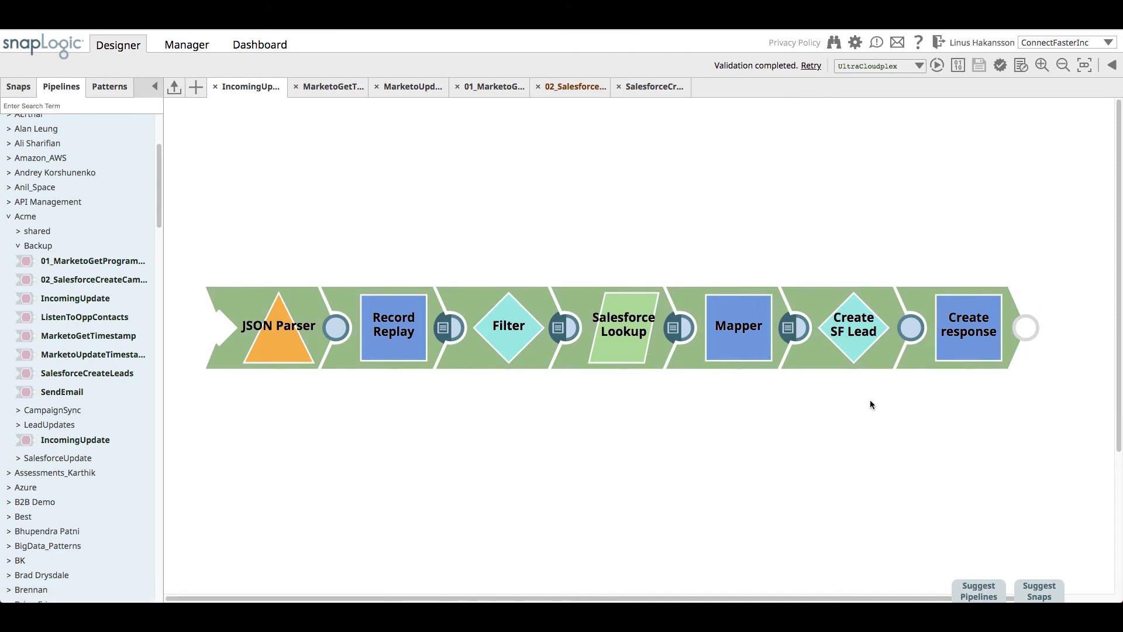
- Check which pipeline Create SF Lead calls, view the SalesforceCreateLeads pipeline, and return to the IncomingUpdate pipeline
{"action": "left_click", "coordinate": [853, 366]}
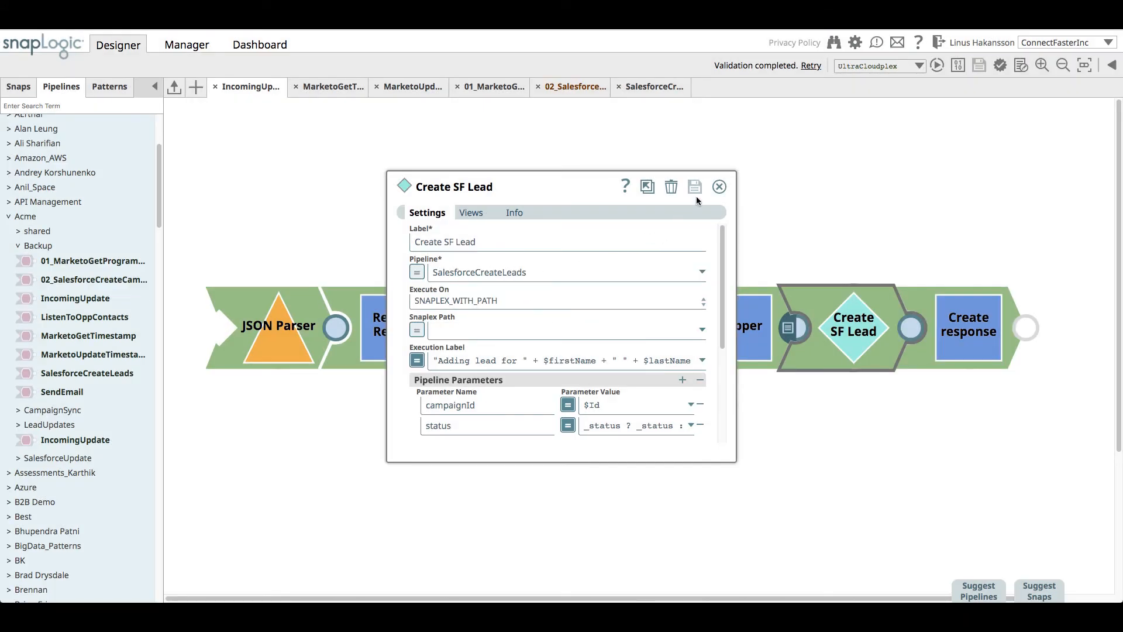
{"action": "left_click", "coordinate": [718, 186]}
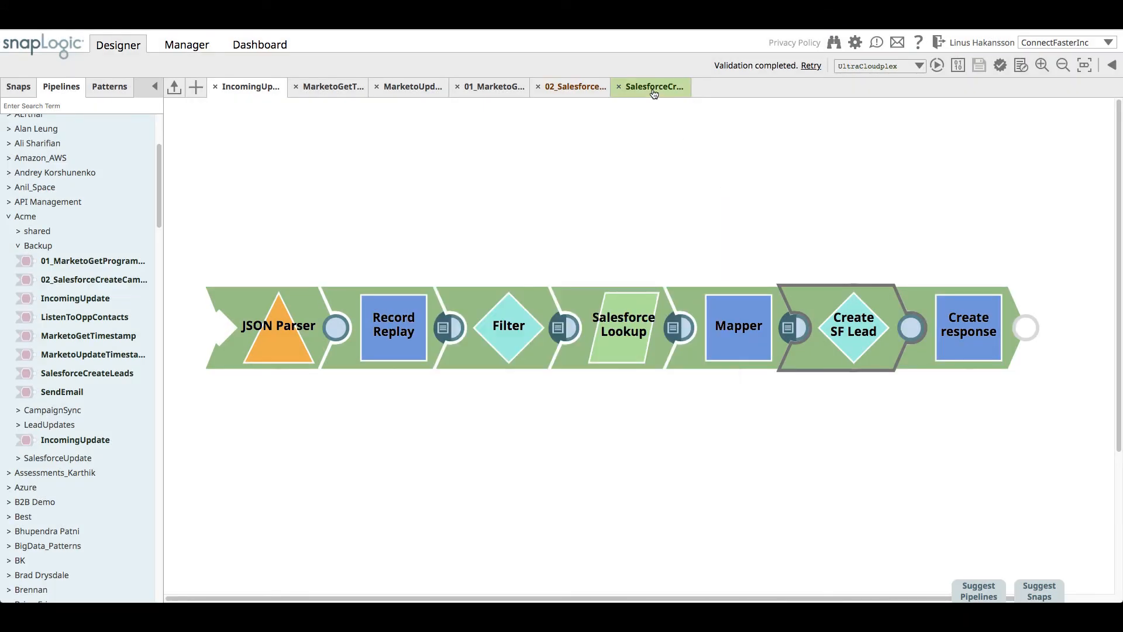
{"action": "left_click", "coordinate": [653, 91]}
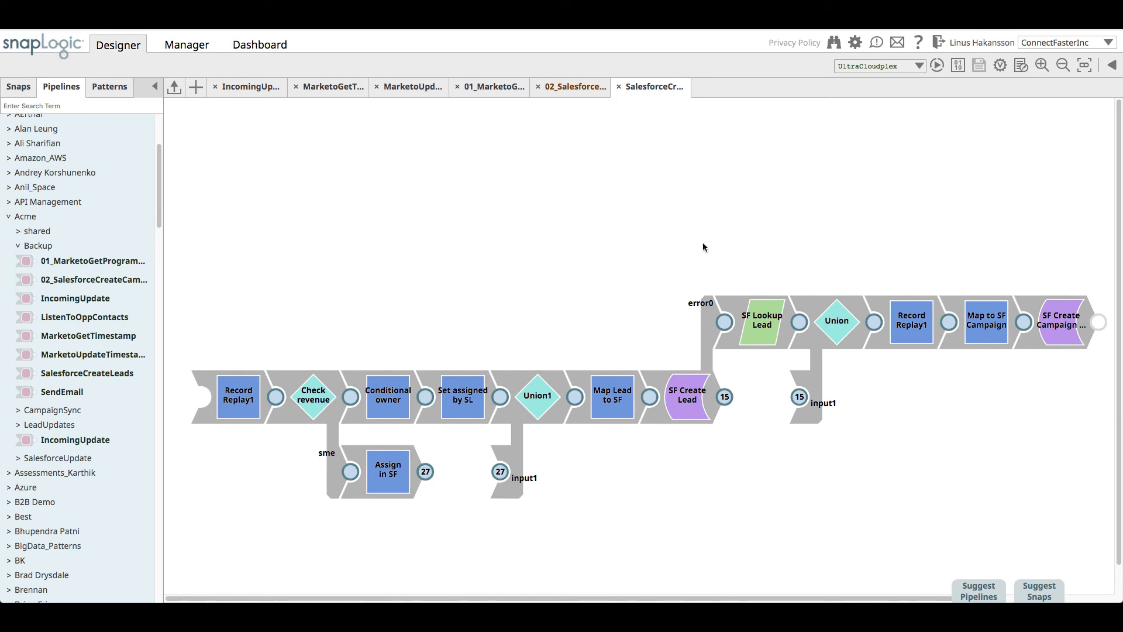
{"action": "left_click", "coordinate": [253, 88]}
{"action": "left_click", "coordinate": [361, 194]}
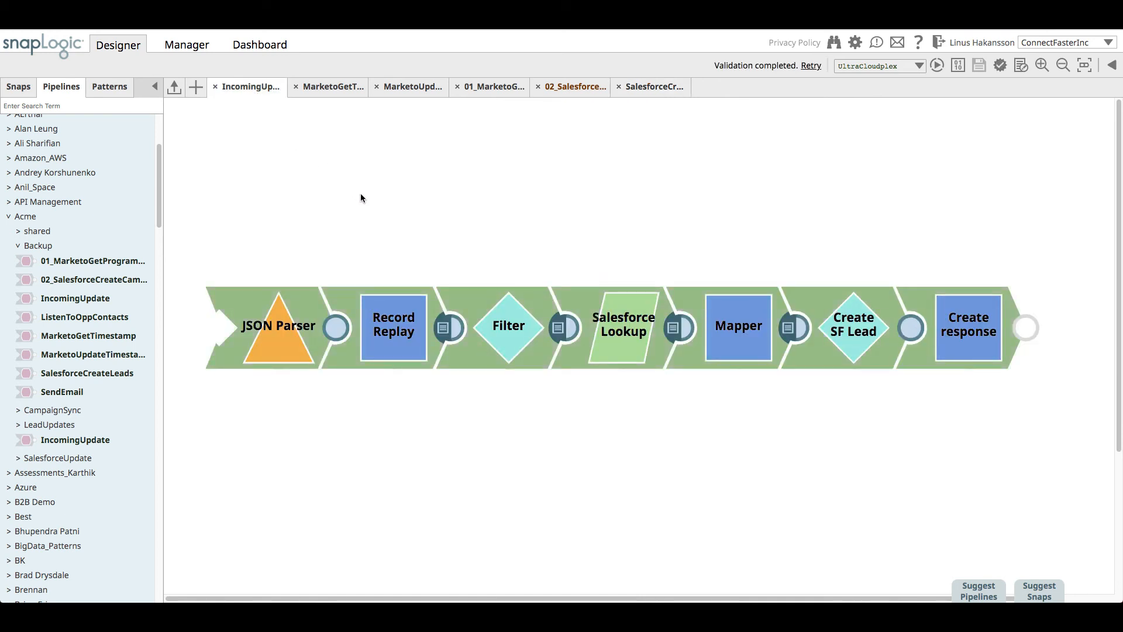
- Examine the campaignId and status pipeline parameters of the Create SF Lead snap in the IncomingUpdate pipeline
{"action": "left_click", "coordinate": [839, 357]}
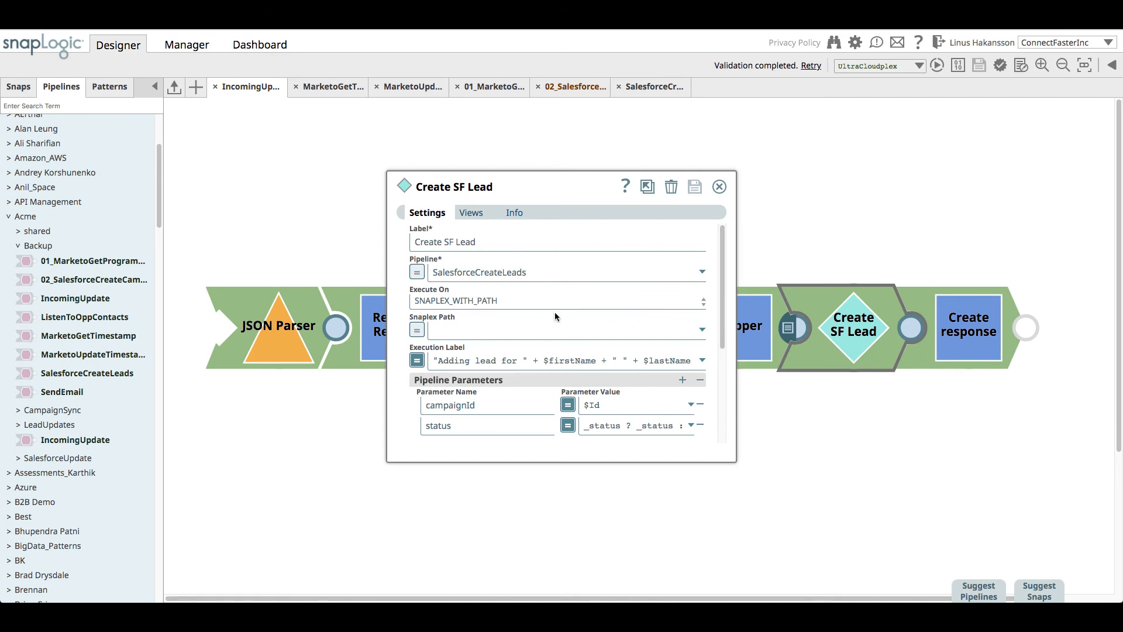
{"action": "scroll", "coordinate": [603, 345], "scroll_direction": "down", "scroll_amount": 2}
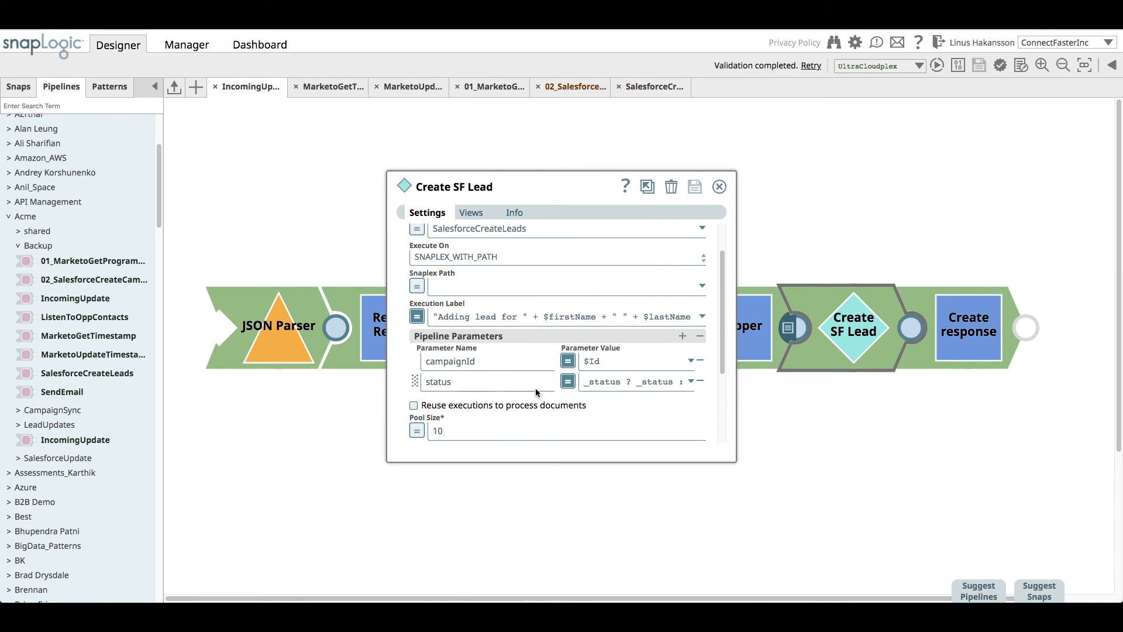
{"action": "left_click", "coordinate": [720, 187]}
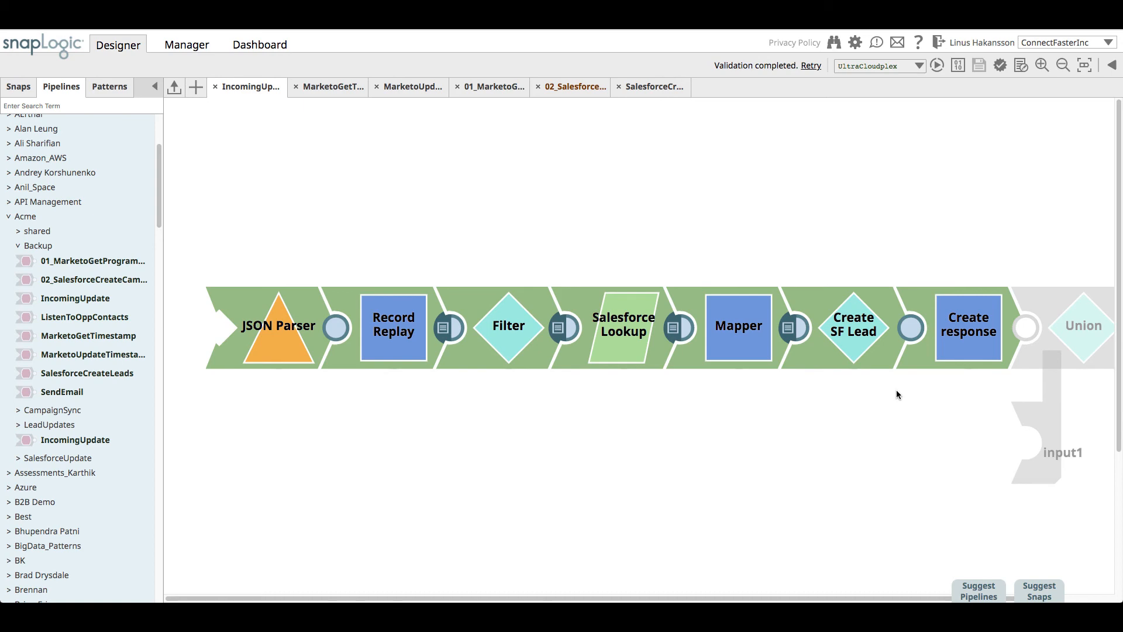
- Open the Create response snap, enlarge its settings dialog, and inspect the full URL expression mapped to $salesforceLeadUrl
{"action": "left_click", "coordinate": [964, 353]}
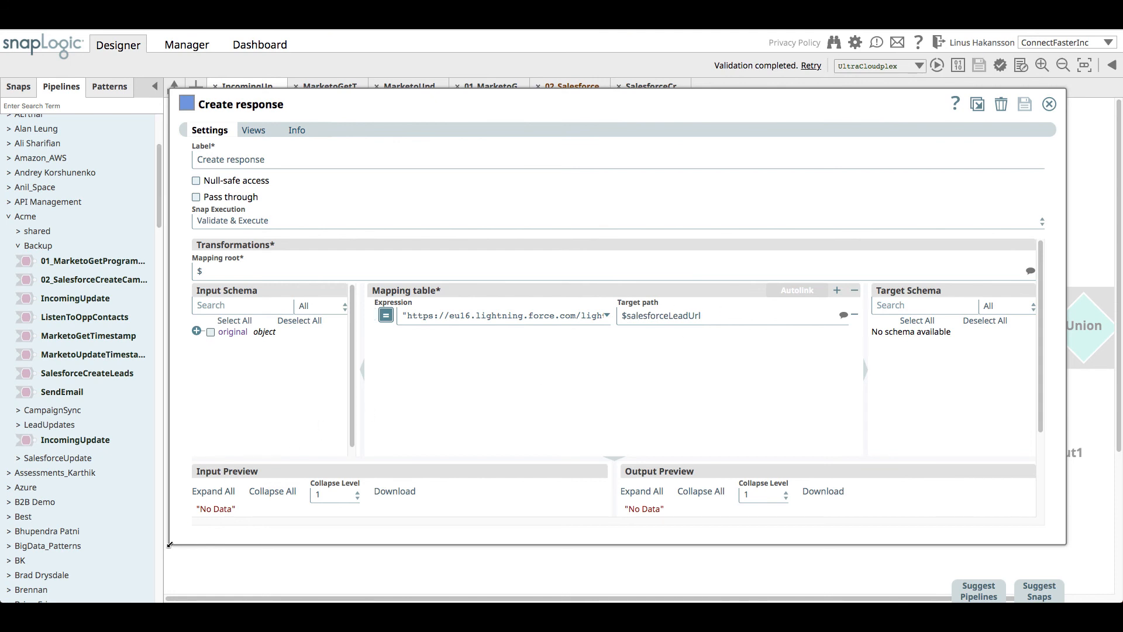
{"action": "left_click_drag", "start_coordinate": [169, 544], "coordinate": [2, 515]}
{"action": "left_click_drag", "start_coordinate": [421, 315], "coordinate": [519, 316]}
{"action": "left_click", "coordinate": [434, 318]}
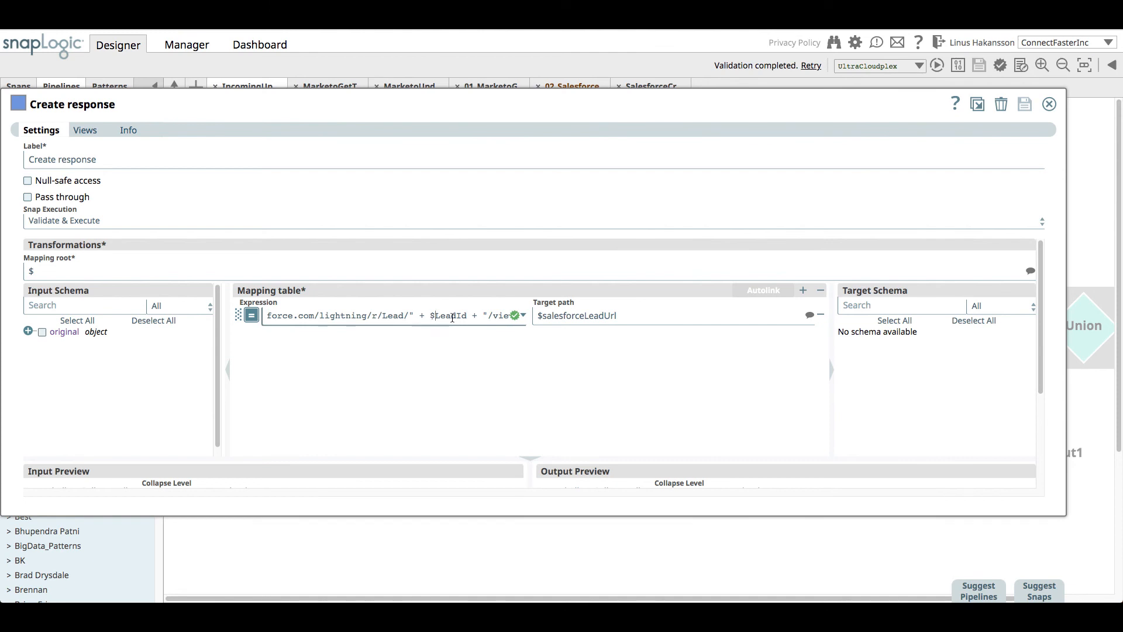
- Check the $LeadId part of the Create response URL expression, and view the IncomingUpdate task creation options without creating a task
{"action": "double_click", "coordinate": [452, 317]}
{"action": "left_click", "coordinate": [1048, 105]}
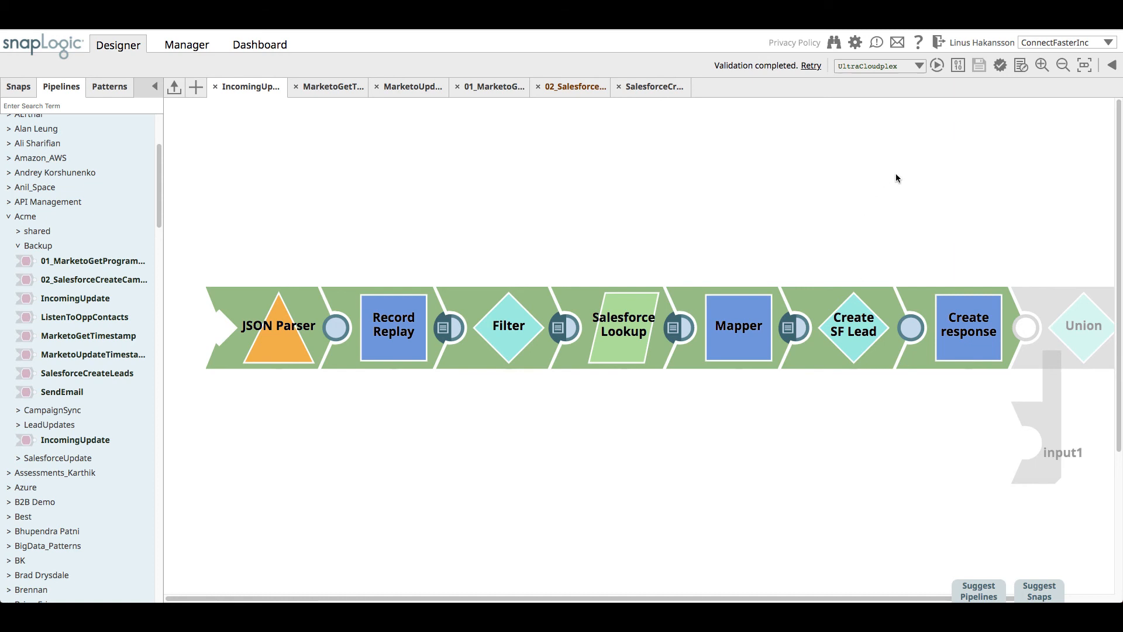
{"action": "left_click", "coordinate": [1110, 64]}
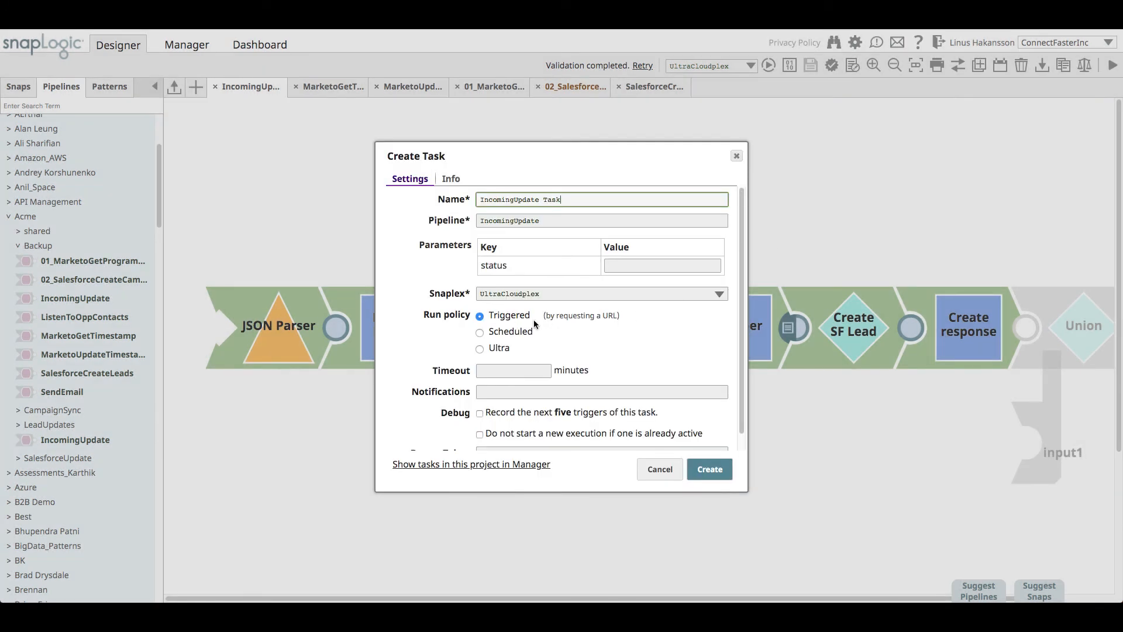
{"action": "left_click", "coordinate": [652, 468]}
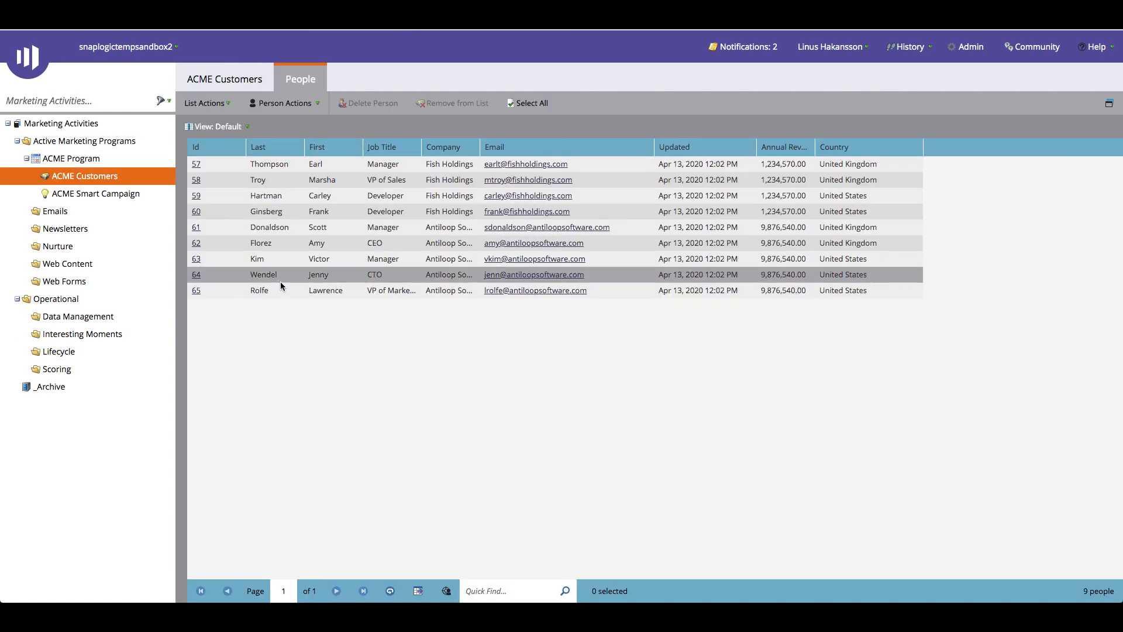
- In Marketo, start a list import into ACME Customers using the file tradeshow-attendees-new.csv and proceed to the import preview
{"action": "left_click", "coordinate": [224, 106]}
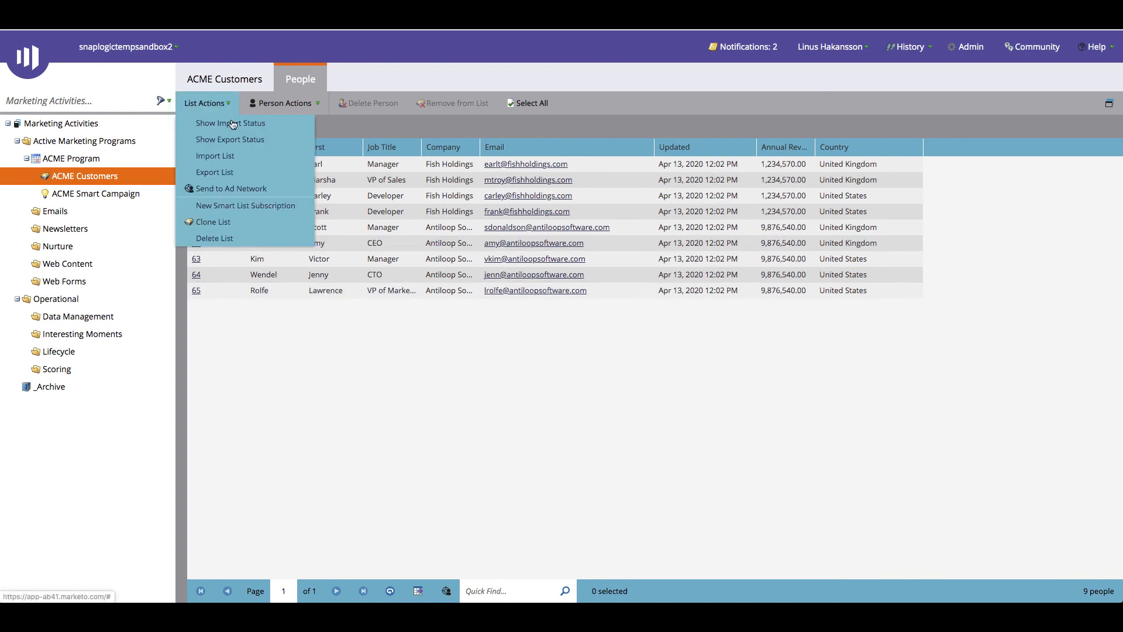
{"action": "left_click", "coordinate": [227, 157]}
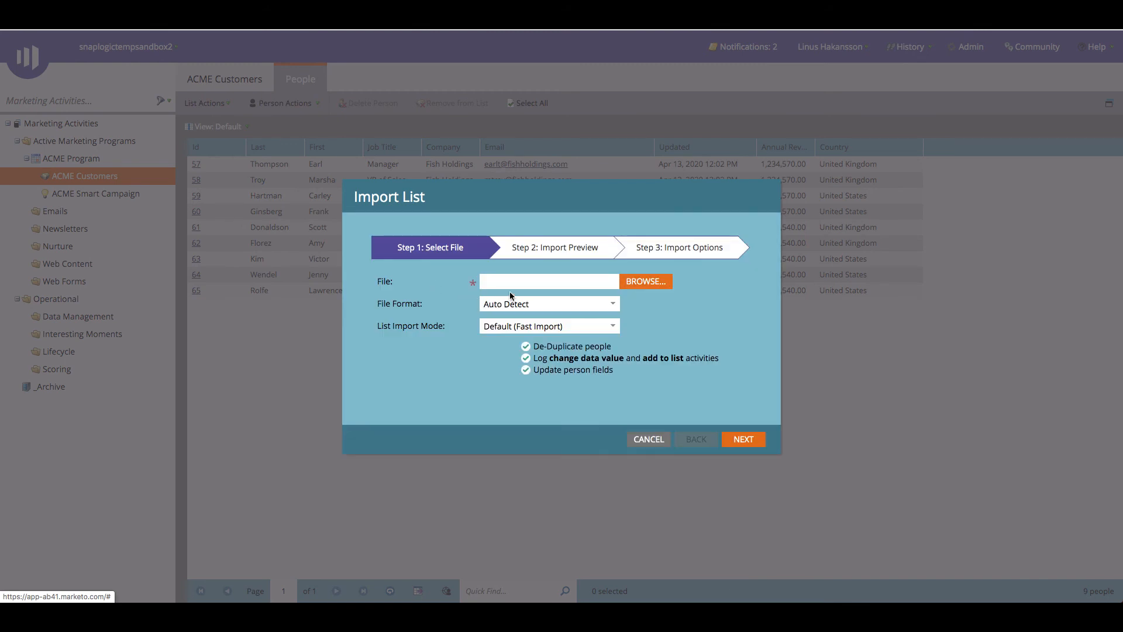
{"action": "left_click", "coordinate": [649, 283]}
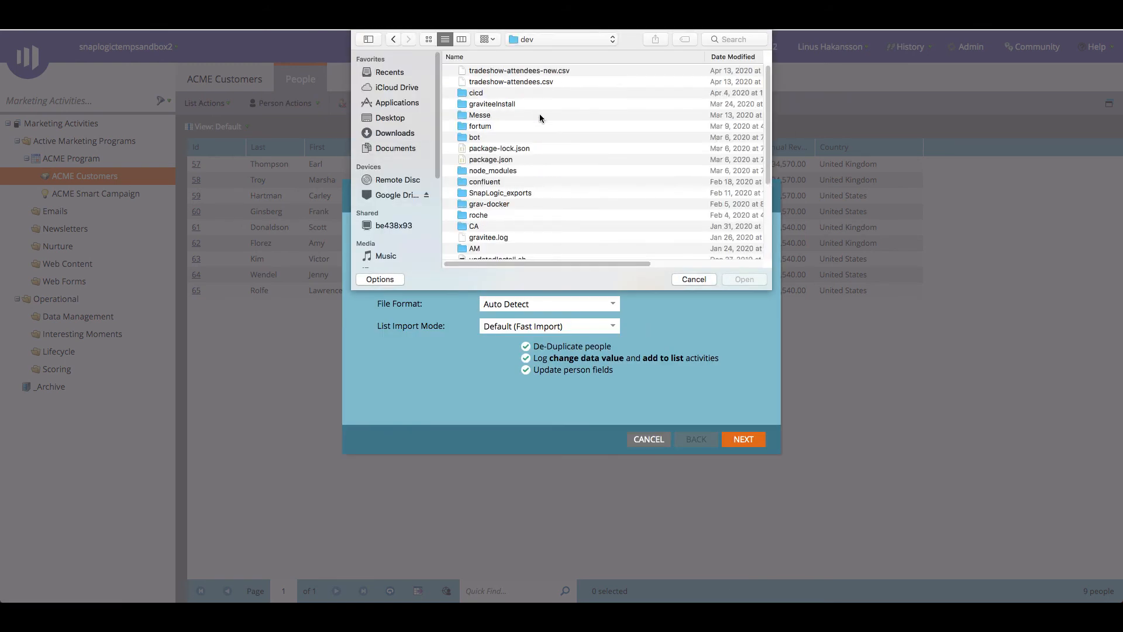
{"action": "double_click", "coordinate": [561, 70]}
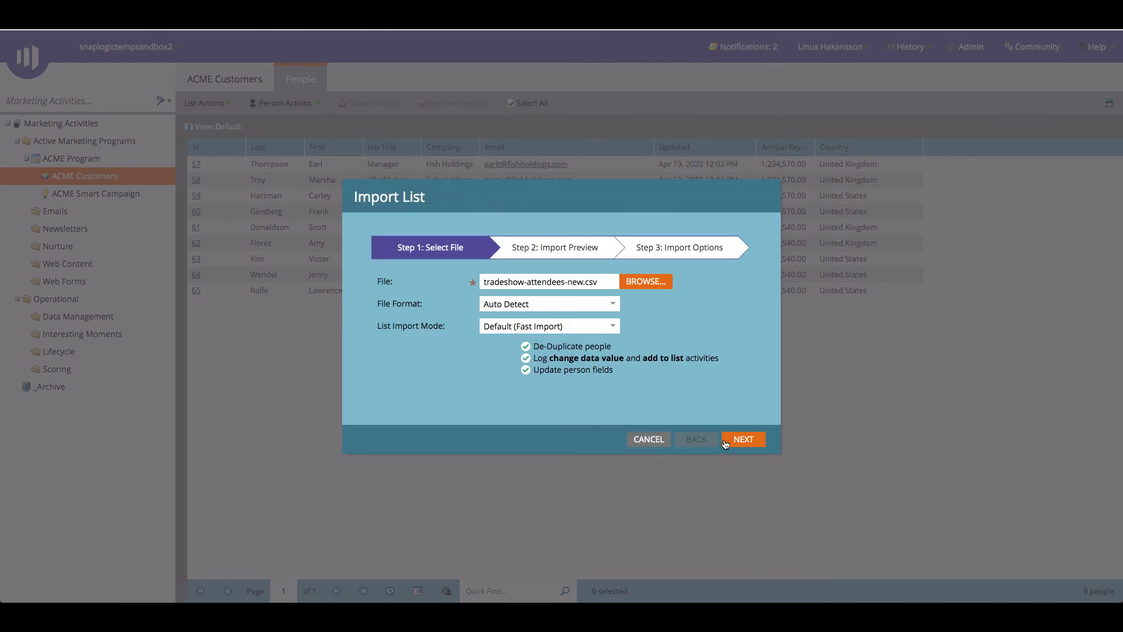
{"action": "left_click", "coordinate": [727, 443]}
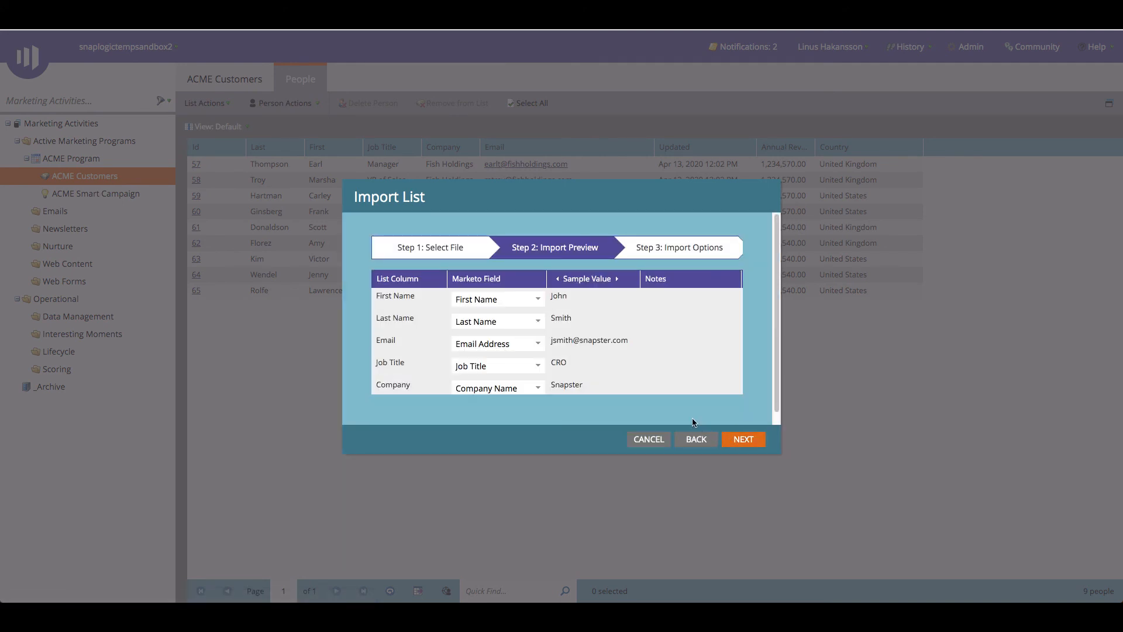
- Accept the field mapping, import the list with ACME Program as acquisition program, and open the people of ACME Customers
{"action": "left_click", "coordinate": [743, 440]}
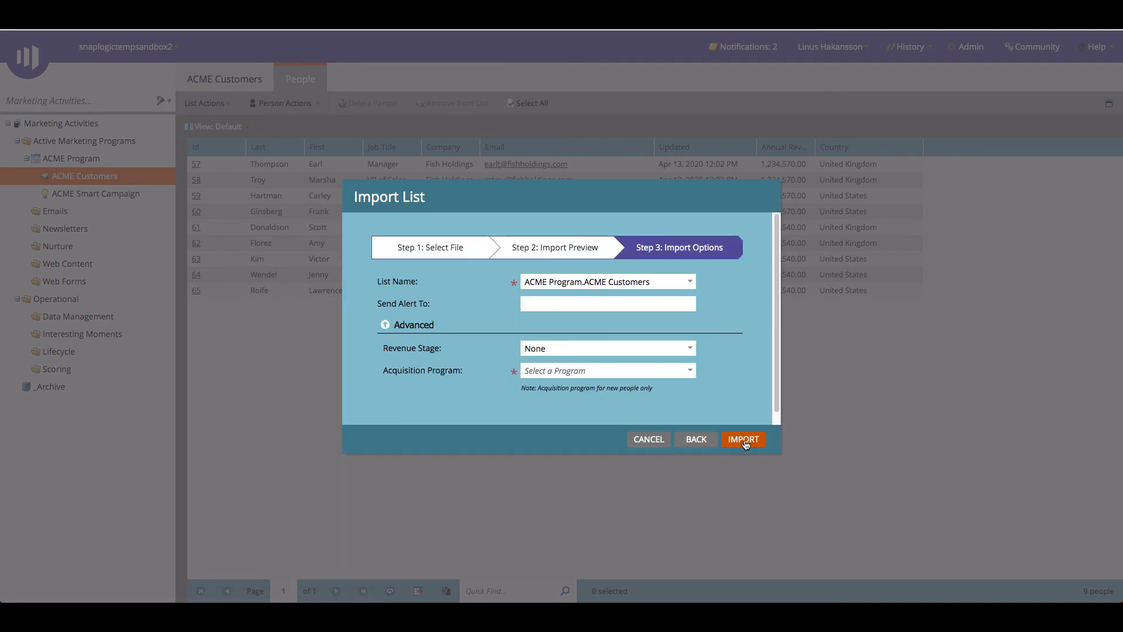
{"action": "left_click", "coordinate": [689, 369]}
{"action": "left_click", "coordinate": [608, 404]}
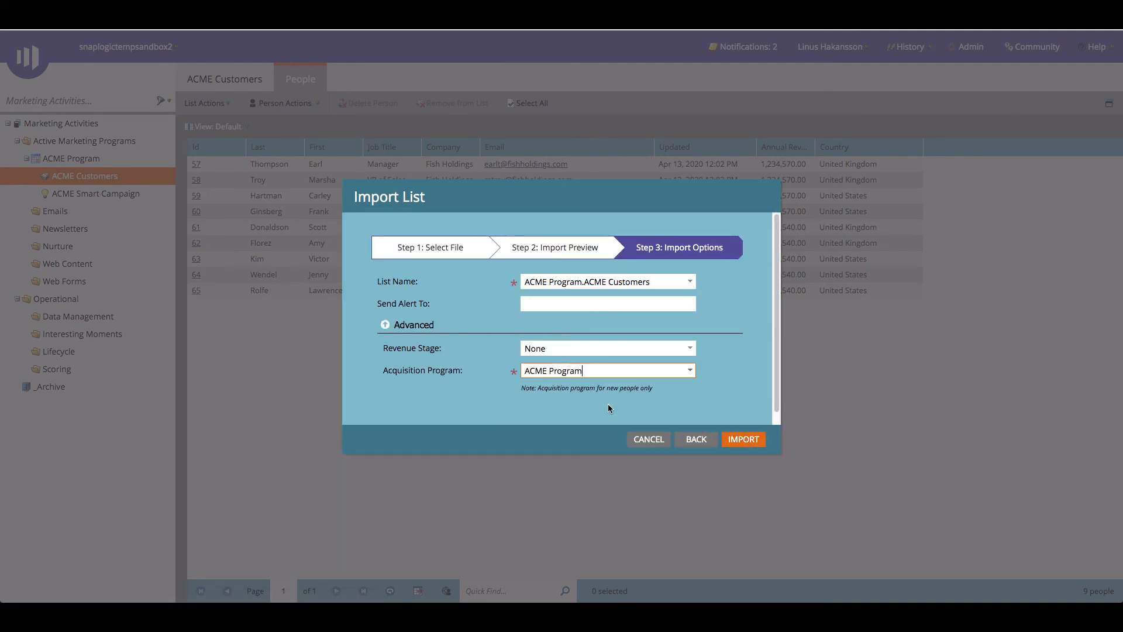
{"action": "left_click", "coordinate": [757, 438]}
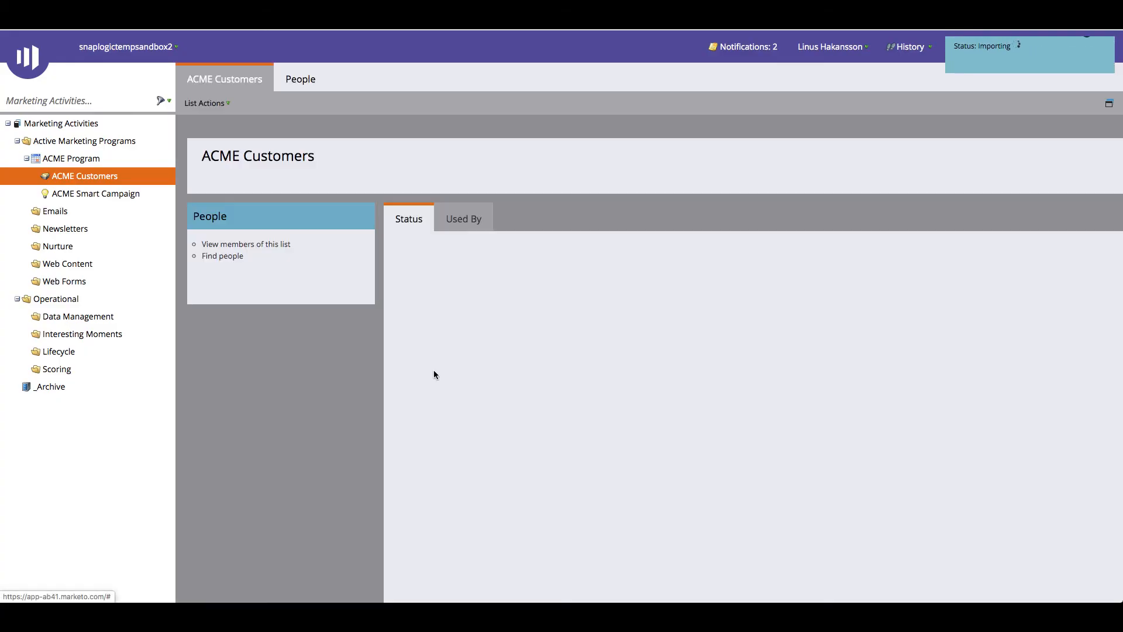
{"action": "left_click", "coordinate": [300, 80]}
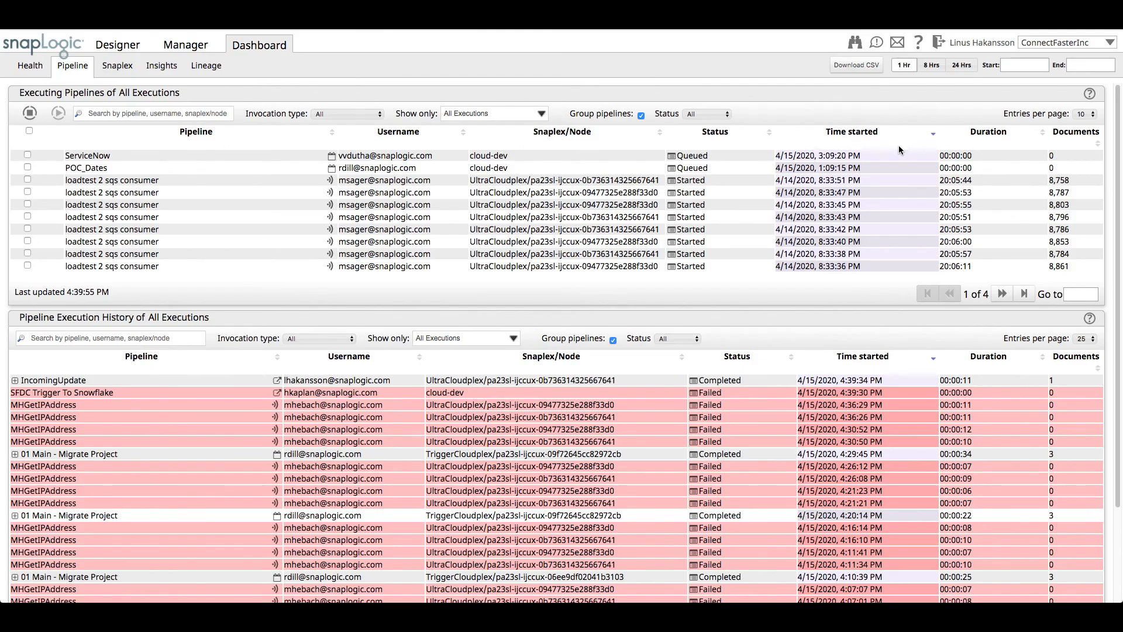
- Expand the latest IncomingUpdate run in the SnapLogic Dashboard, and view all Campaign Members of ACME Program in Salesforce
{"action": "left_click", "coordinate": [14, 380]}
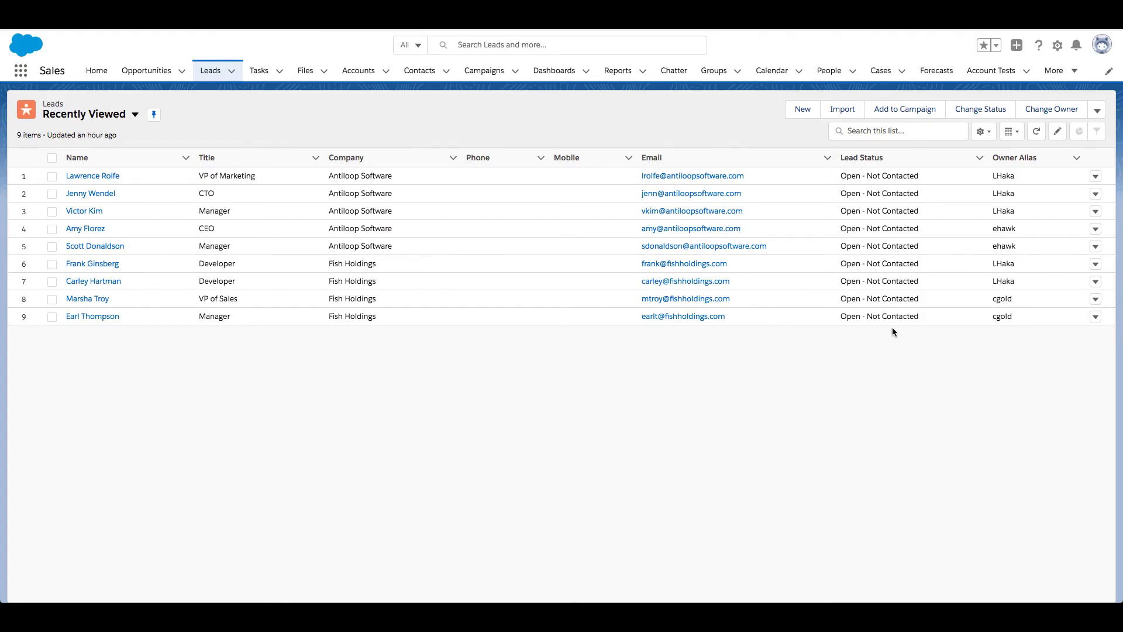
{"action": "left_click", "coordinate": [484, 70]}
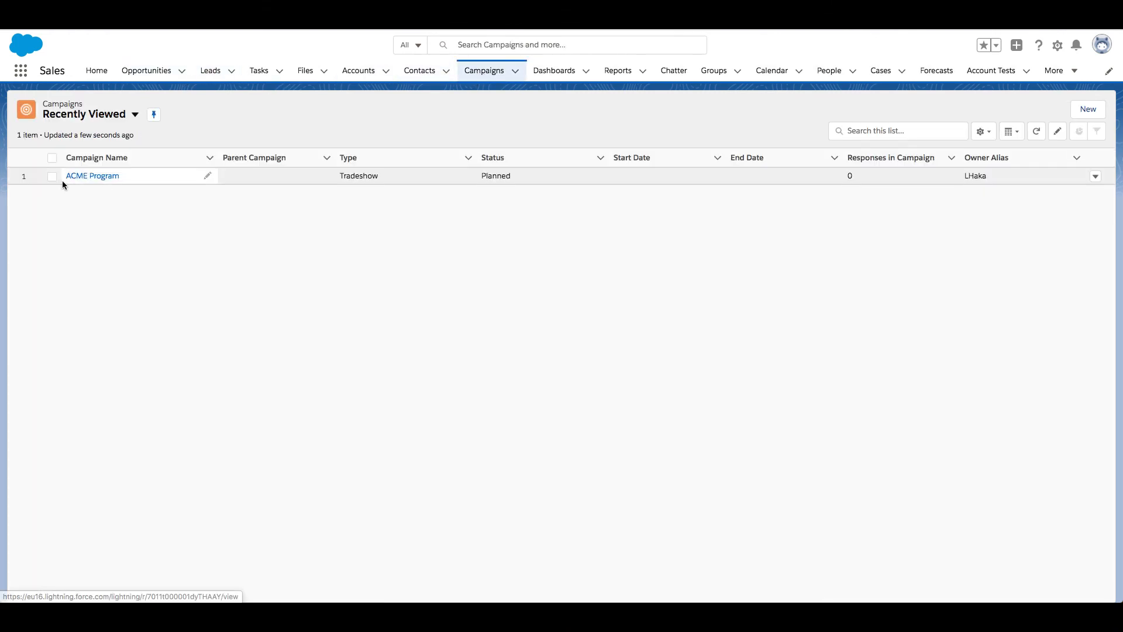
{"action": "left_click", "coordinate": [78, 174]}
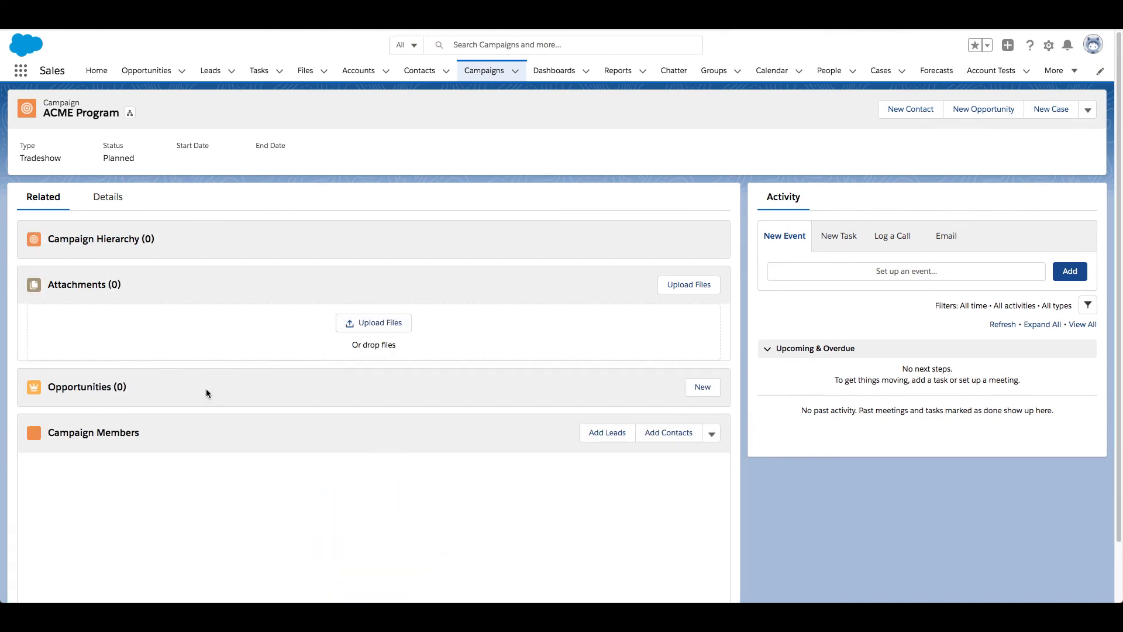
{"action": "scroll", "coordinate": [174, 433], "scroll_direction": "down", "scroll_amount": 2}
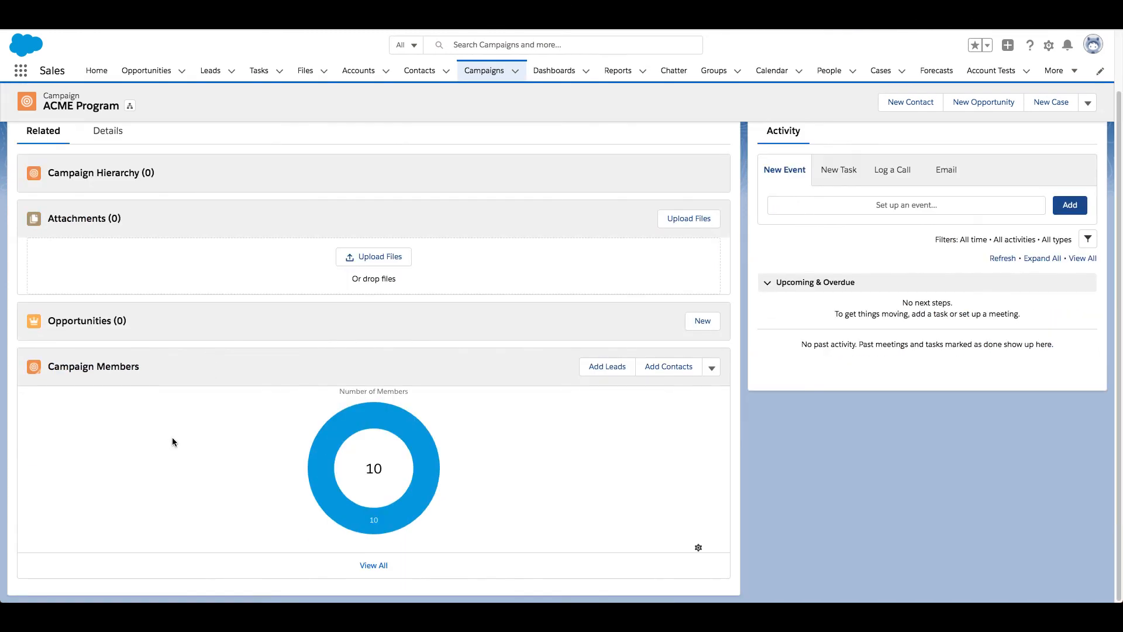
{"action": "left_click", "coordinate": [374, 565]}
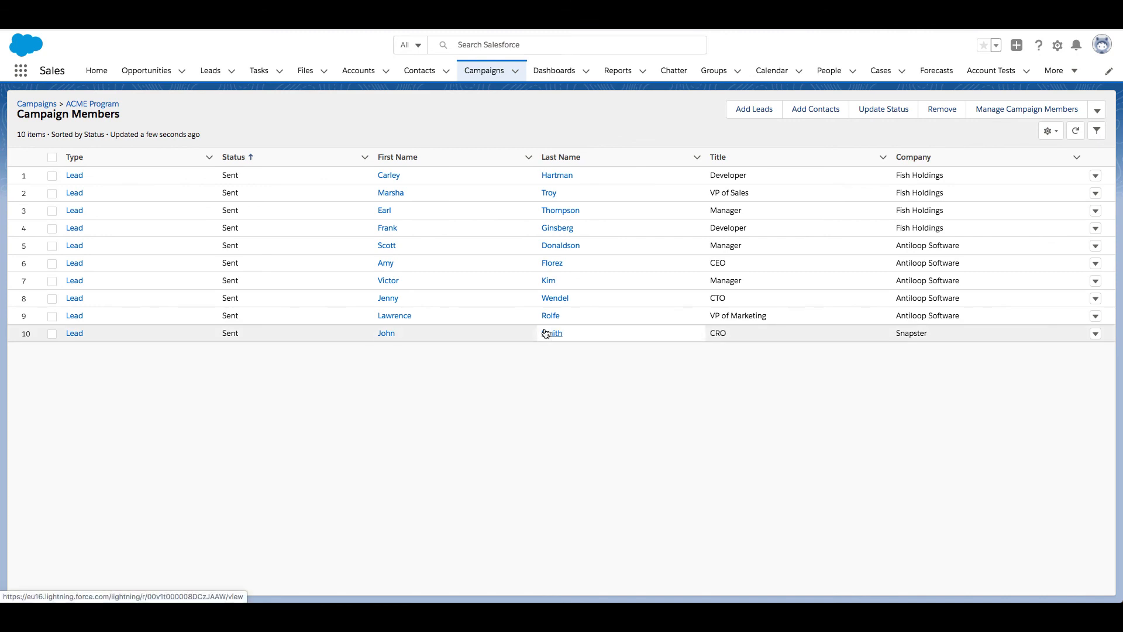
- Switch to Postman and examine the status=Responded parameter in the InsertCustomer request URL
{"action": "key", "text": "super+Tab"}
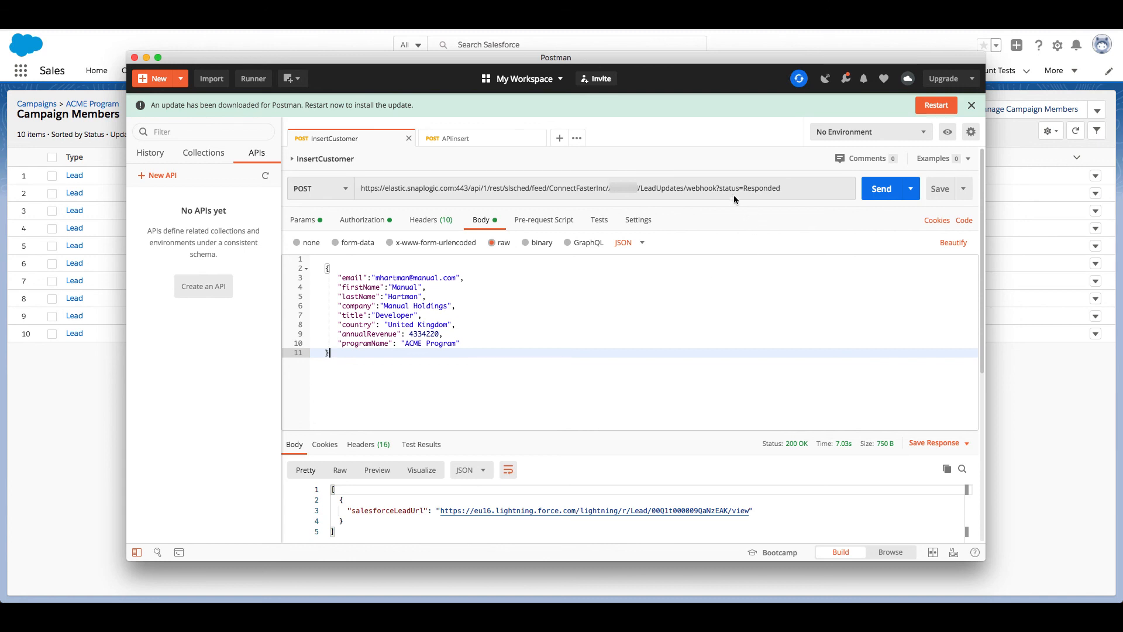
{"action": "left_click_drag", "start_coordinate": [719, 187], "coordinate": [778, 188]}
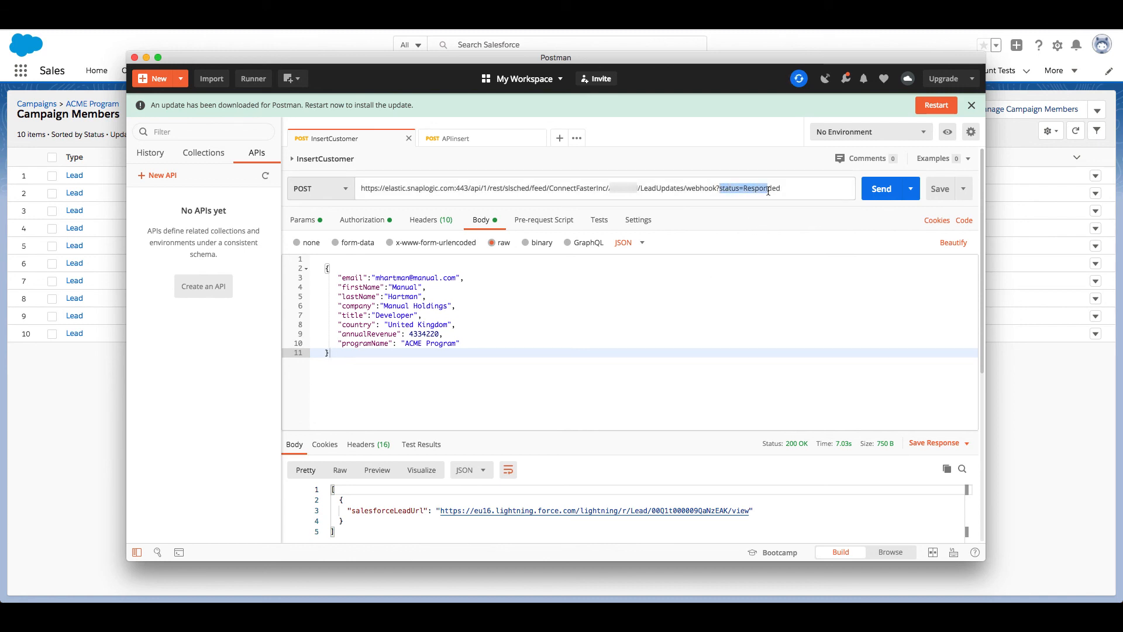
{"action": "left_click", "coordinate": [778, 187]}
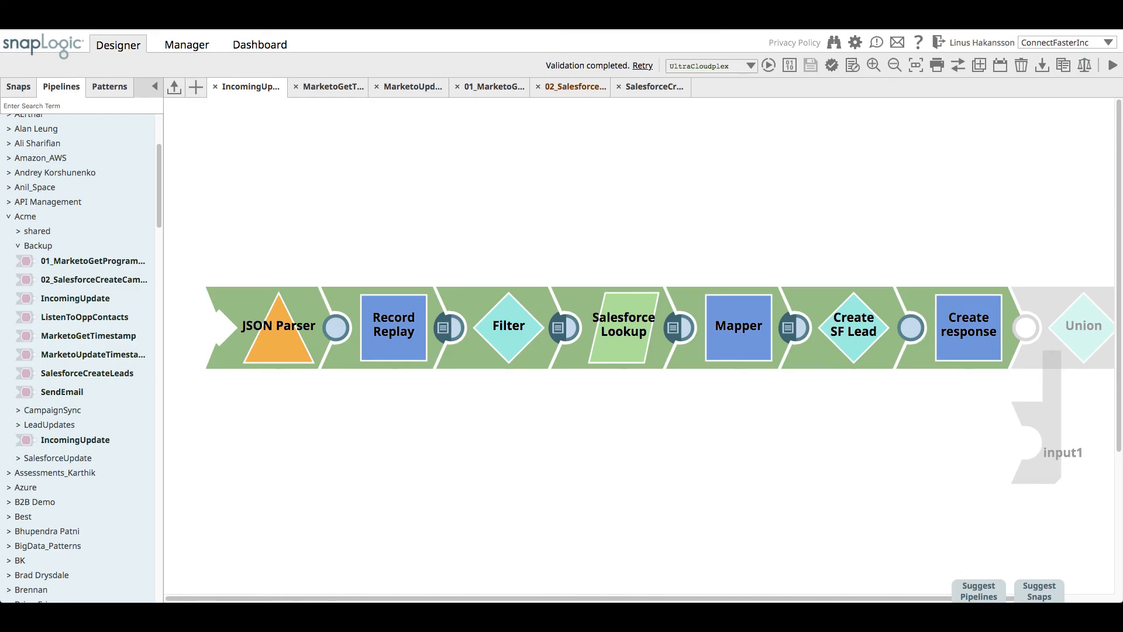
- In SnapLogic Designer, check the IncomingUpdate pipeline's status parameter and the full status expression in the Create SF Lead snap
{"action": "left_click", "coordinate": [852, 66]}
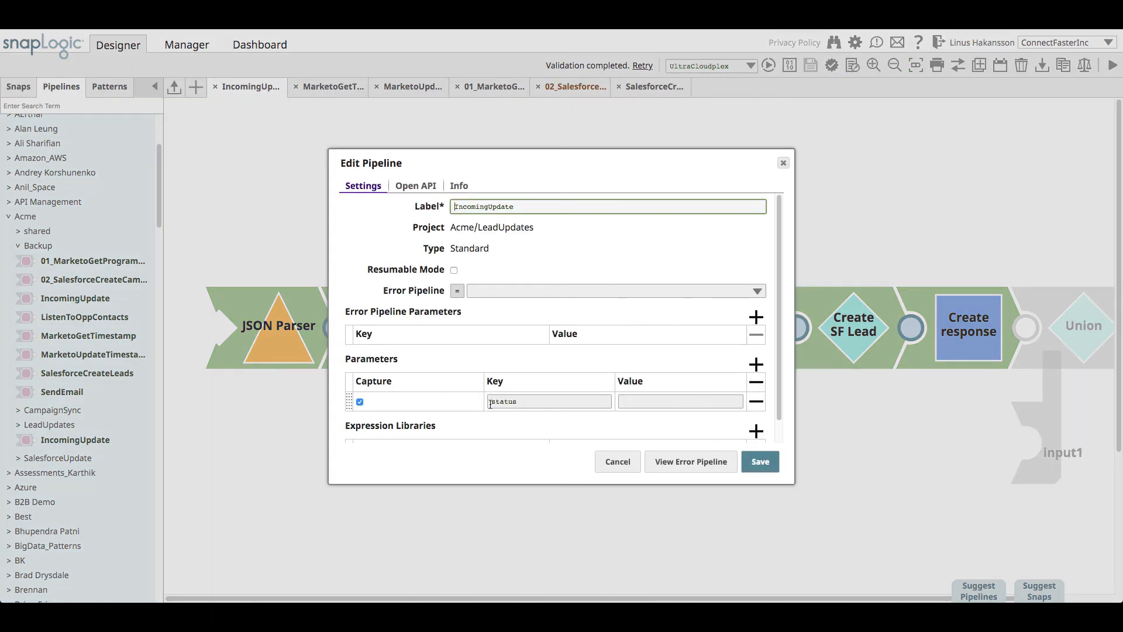
{"action": "left_click", "coordinate": [783, 163]}
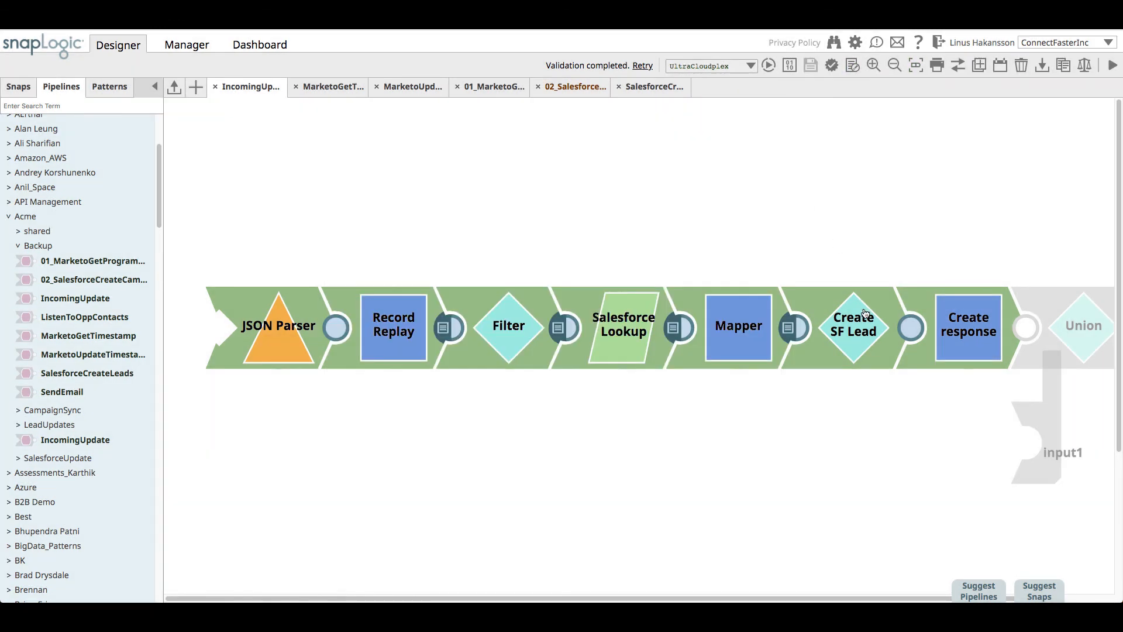
{"action": "left_click", "coordinate": [867, 328]}
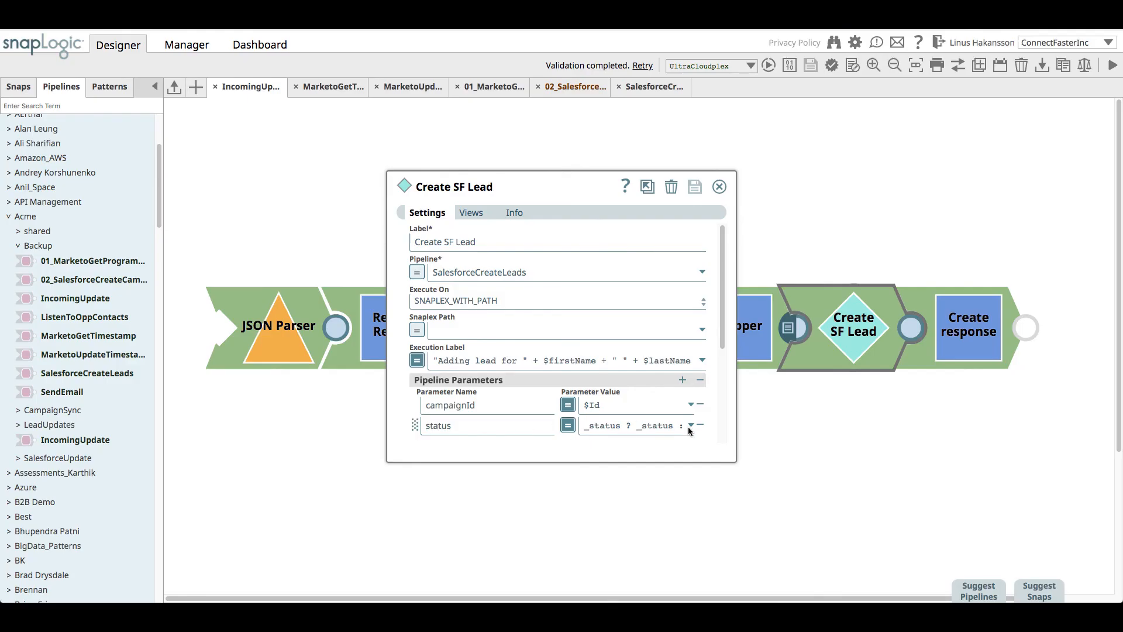
{"action": "left_click_drag", "start_coordinate": [735, 460], "coordinate": [882, 465]}
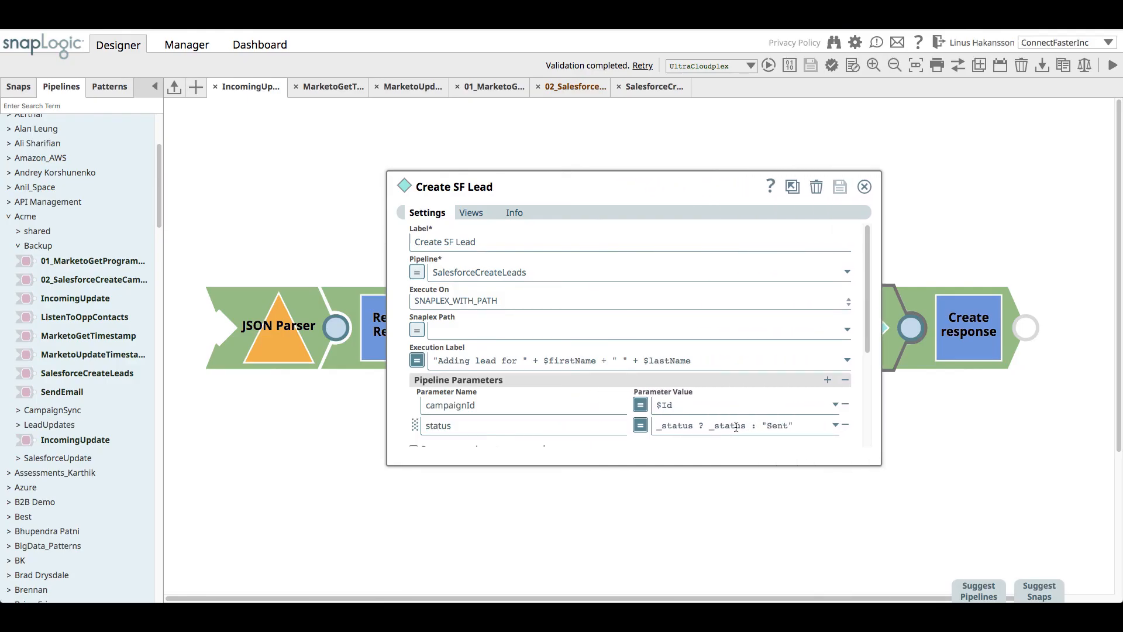
{"action": "left_click", "coordinate": [865, 187]}
{"action": "left_click", "coordinate": [855, 244]}
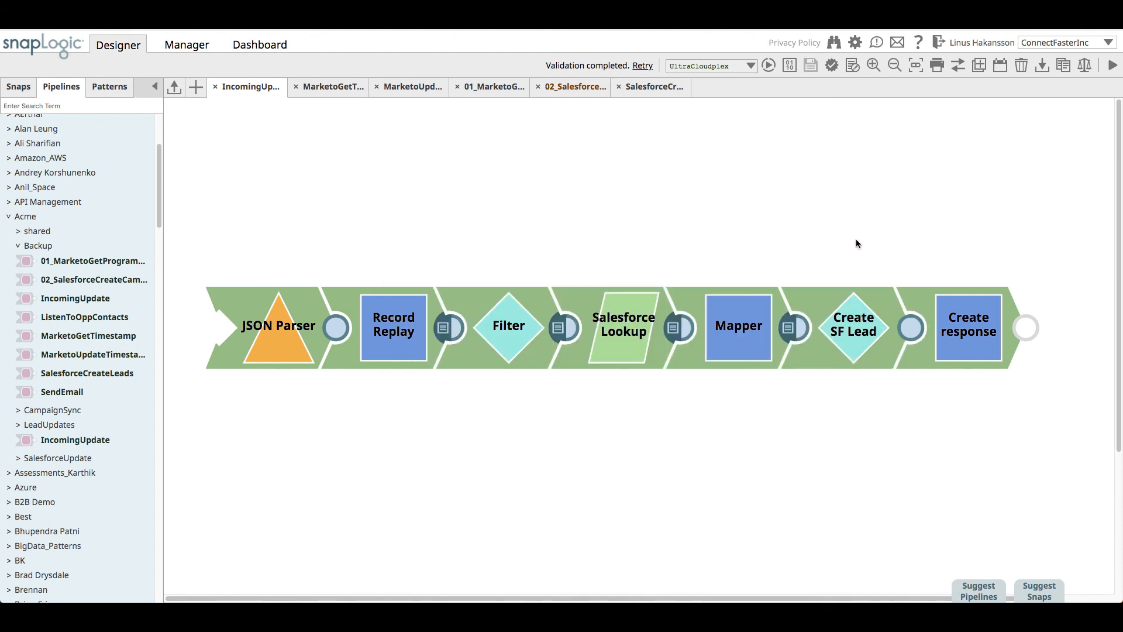
- Switch to Postman and send the InsertCustomer POST request with status=Responded for ACME Program
{"action": "key", "text": "super+Tab"}
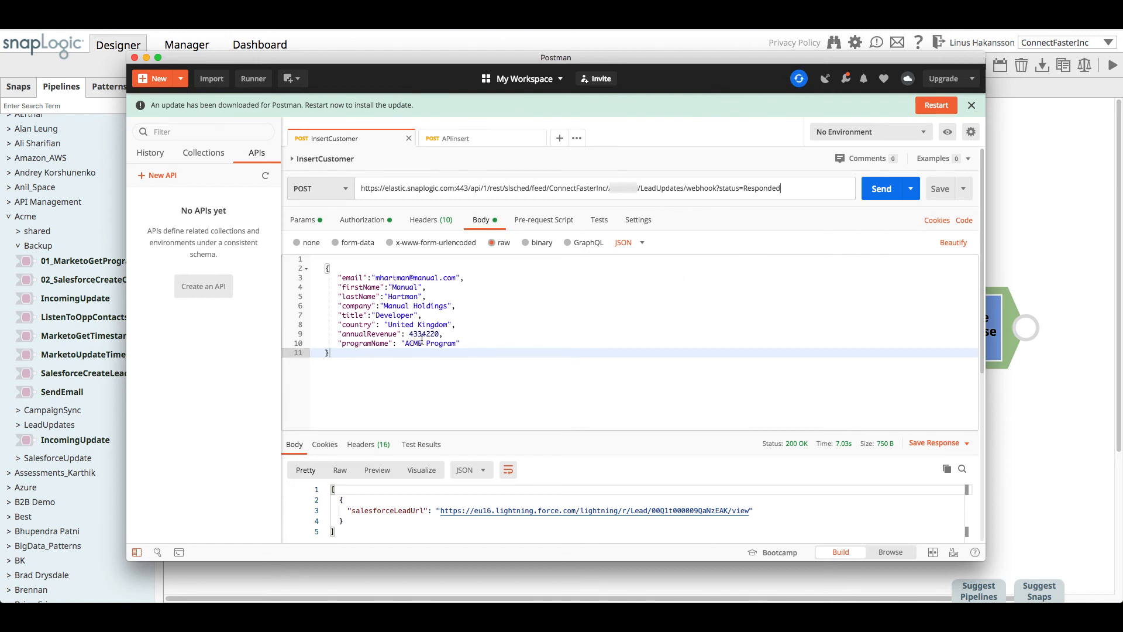
{"action": "left_click", "coordinate": [881, 195]}
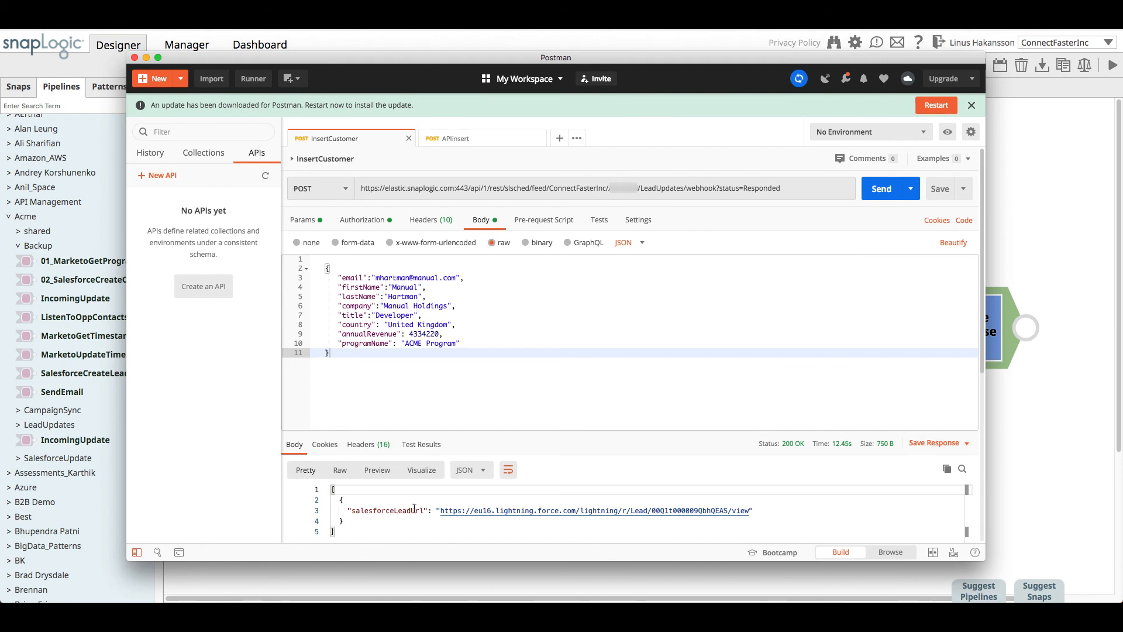
- Return to SnapLogic Designer and review the $salesforceLeadUrl mapping in the Create response snap
{"action": "left_click", "coordinate": [1005, 357]}
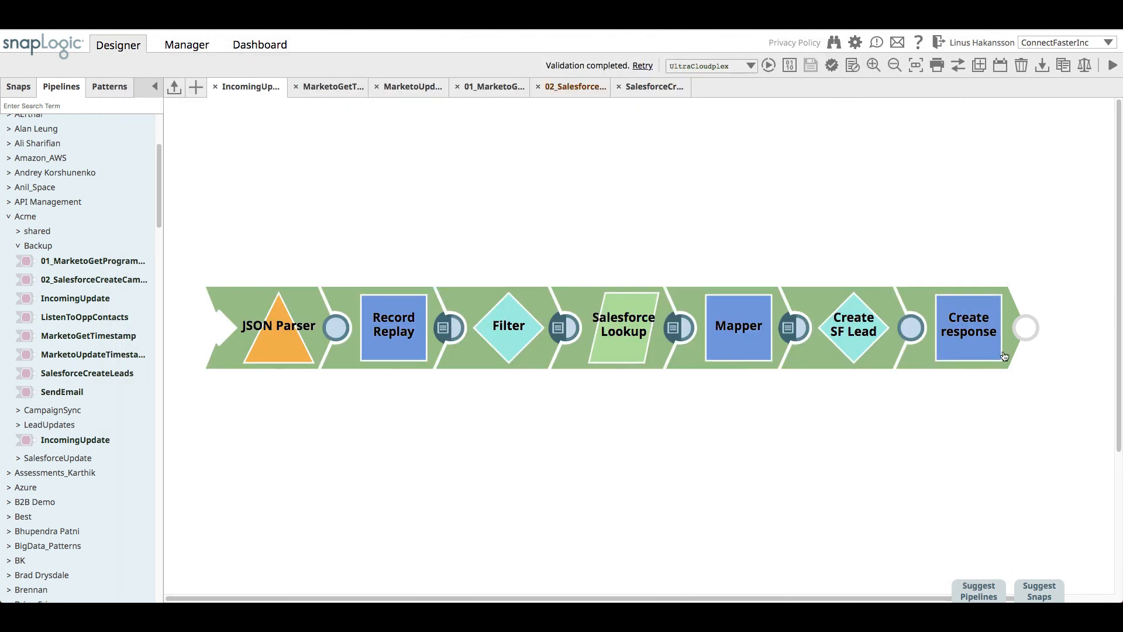
{"action": "left_click", "coordinate": [983, 349]}
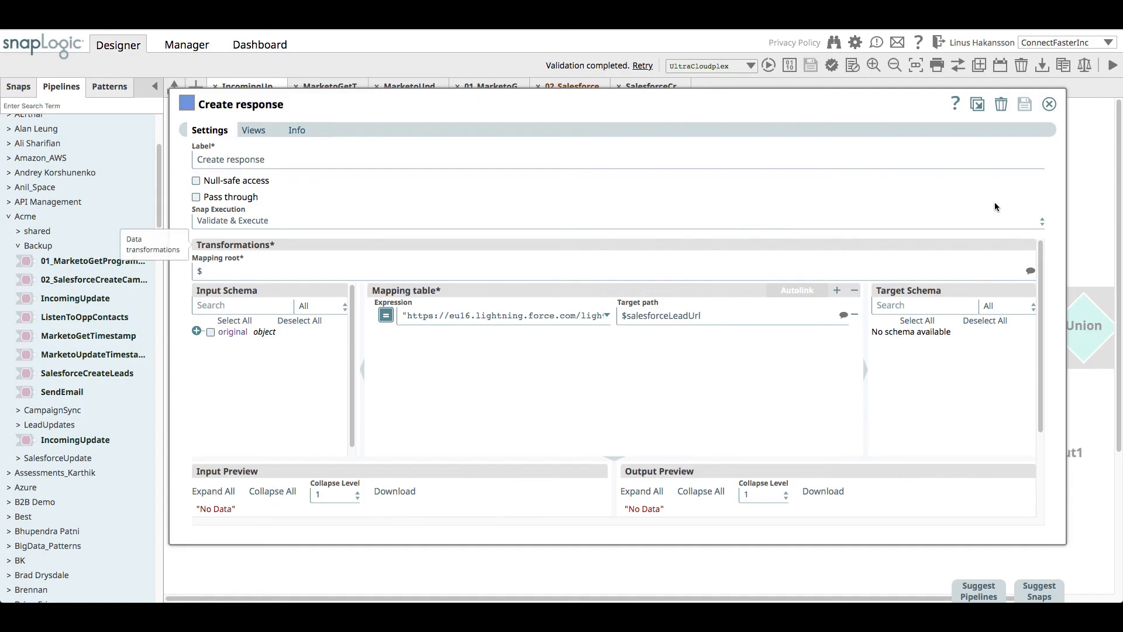
{"action": "left_click", "coordinate": [1044, 110]}
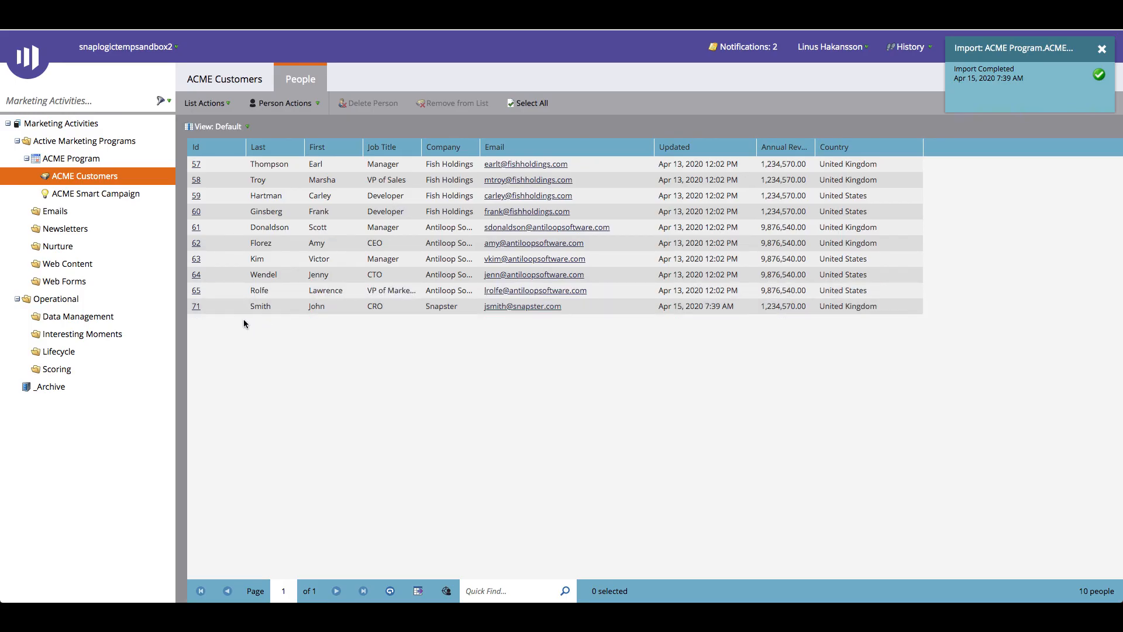
- In Marketo, open the newly imported Snapster person record, copy its SalesforceLeadUrl, and load that link in a new browser tab
{"action": "left_click", "coordinate": [196, 306]}
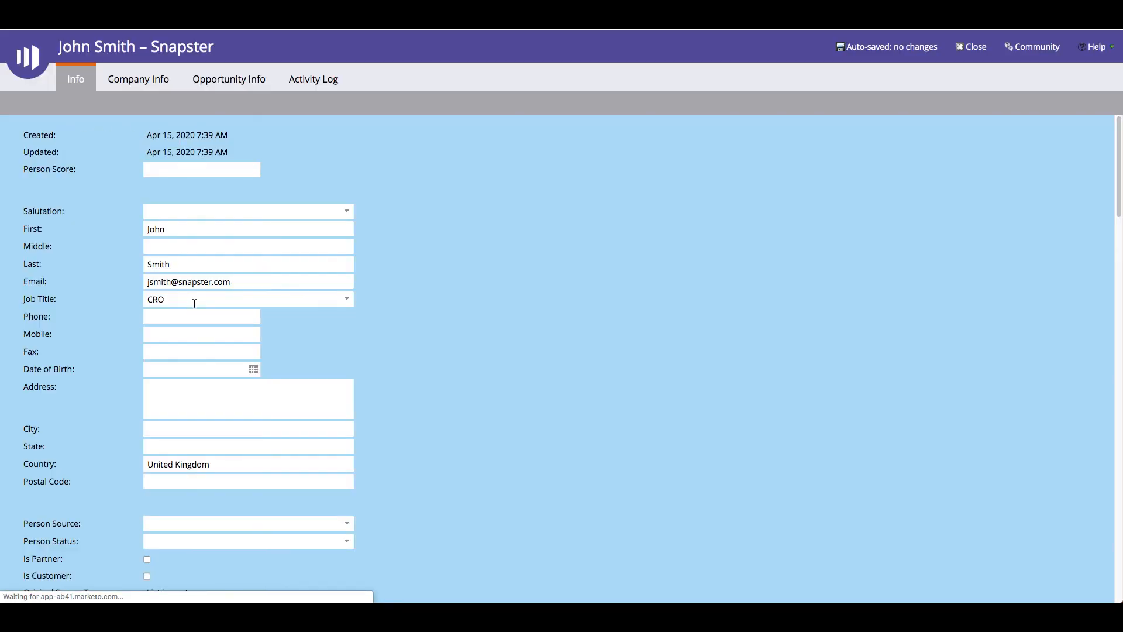
{"action": "scroll", "coordinate": [434, 419], "scroll_direction": "down", "scroll_amount": 20}
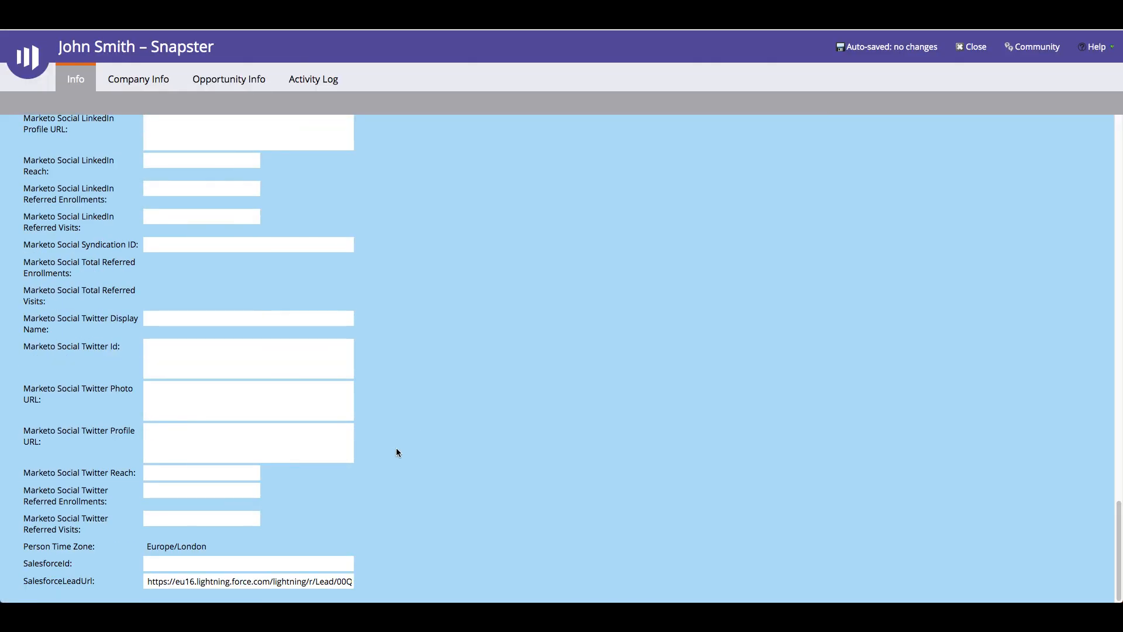
{"action": "left_click", "coordinate": [191, 581]}
{"action": "key", "text": "super+a"}
{"action": "key", "text": "super+c"}
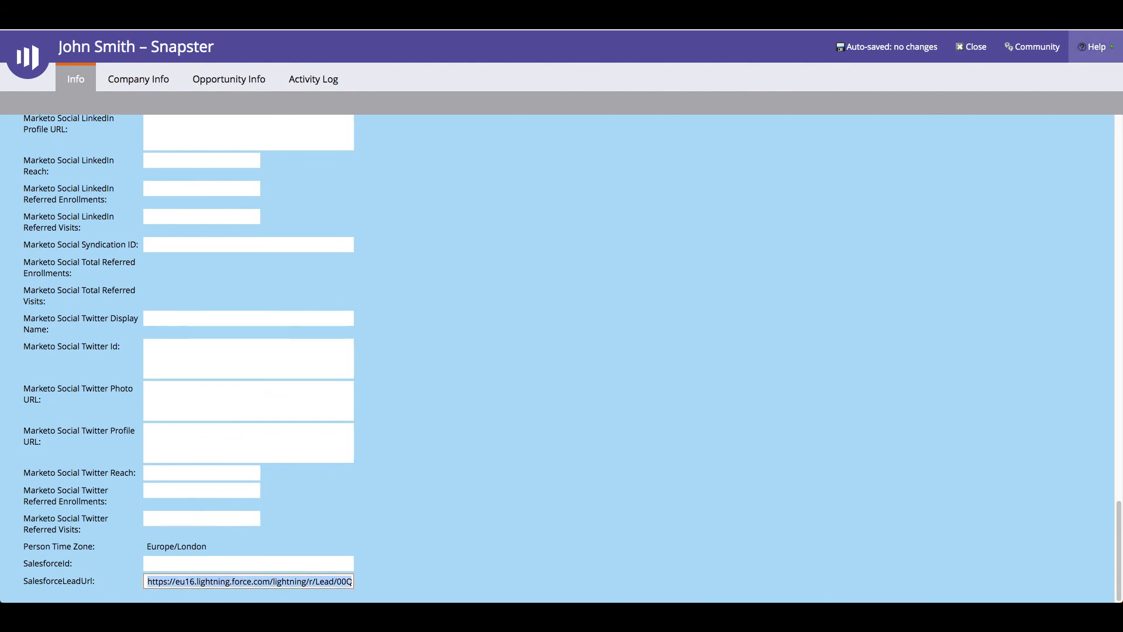
{"action": "key", "text": "super+t"}
{"action": "key", "text": "super+v"}
{"action": "key", "text": "Return"}
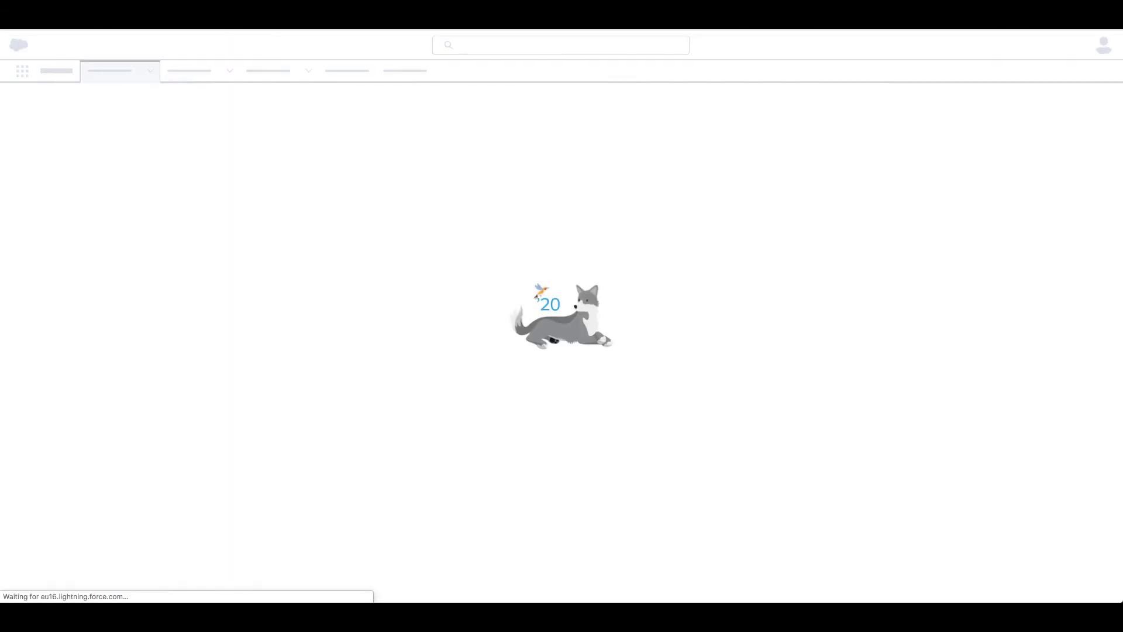